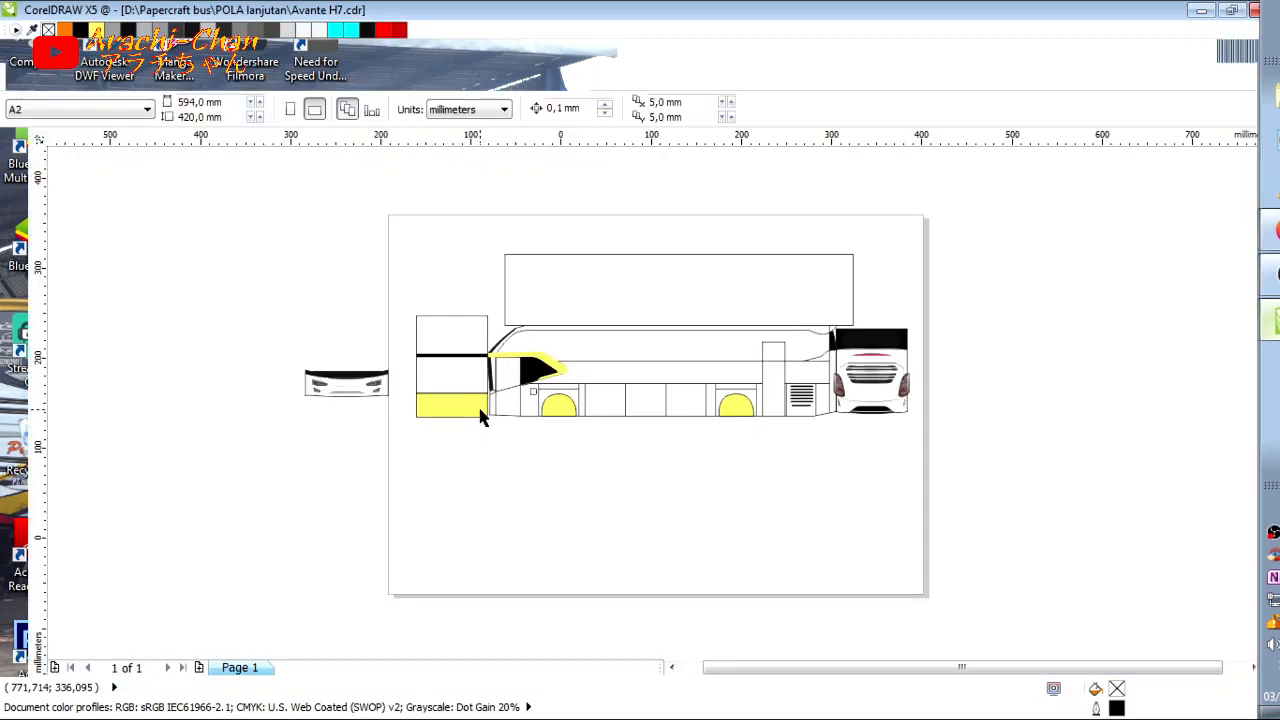
Step: Switch to the file explorer and open the 2020 folder inside kenagan saya on drive D
scroll(795, 410, up, 3)
scroll(794, 403, down, 1)
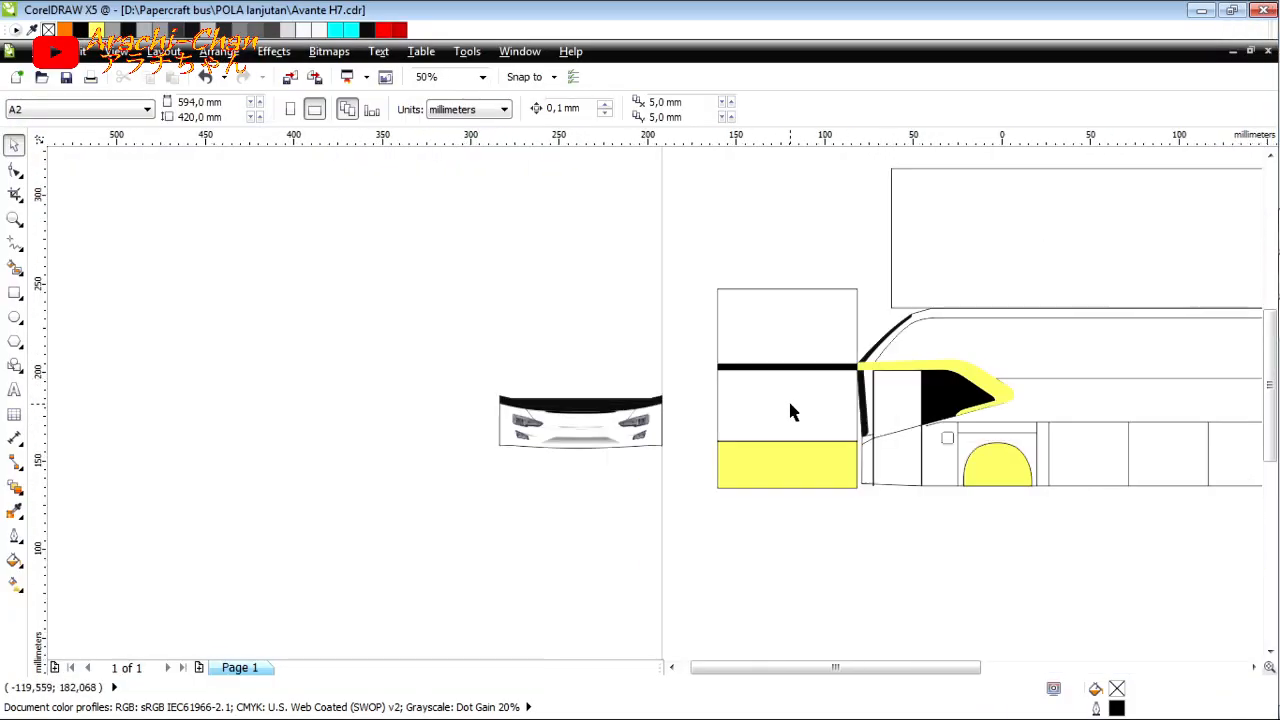
click(1250, 100)
click(205, 541)
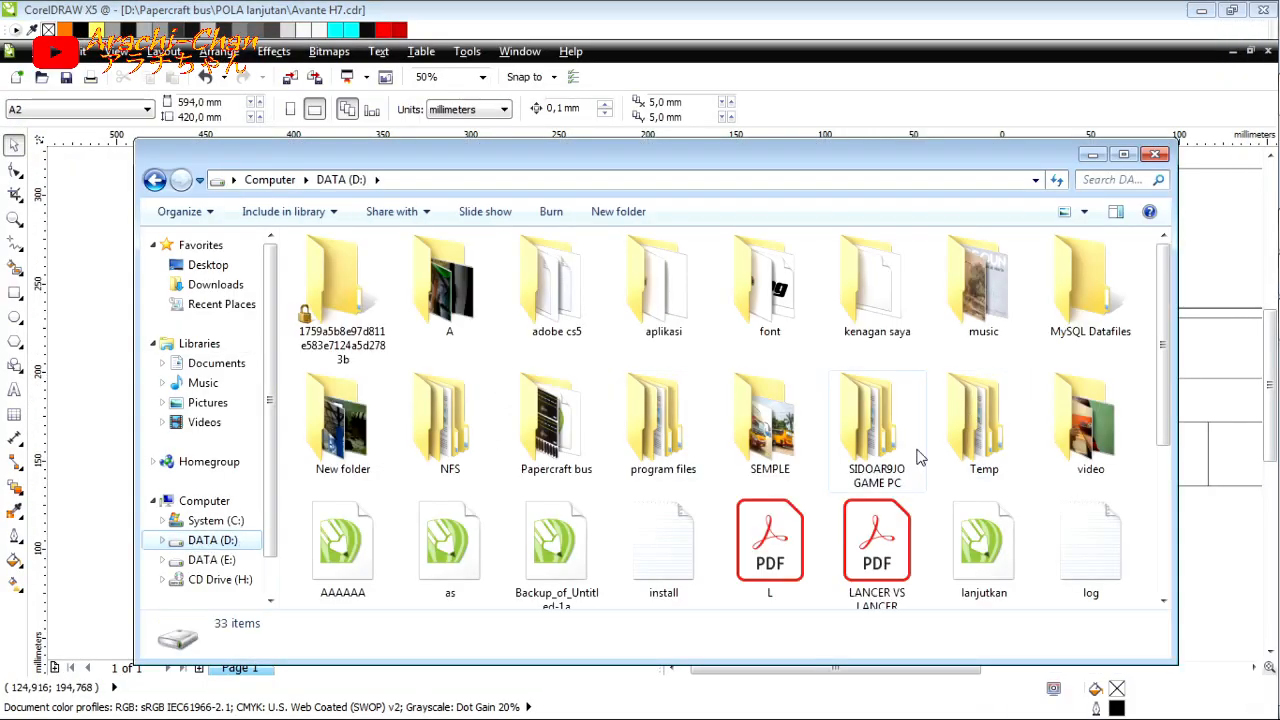
double_click(872, 298)
double_click(665, 318)
click(155, 180)
double_click(765, 305)
click(643, 342)
Step: Look through the photos in the 2020 folder for a straight front view of a bus
scroll(643, 342, down, 10)
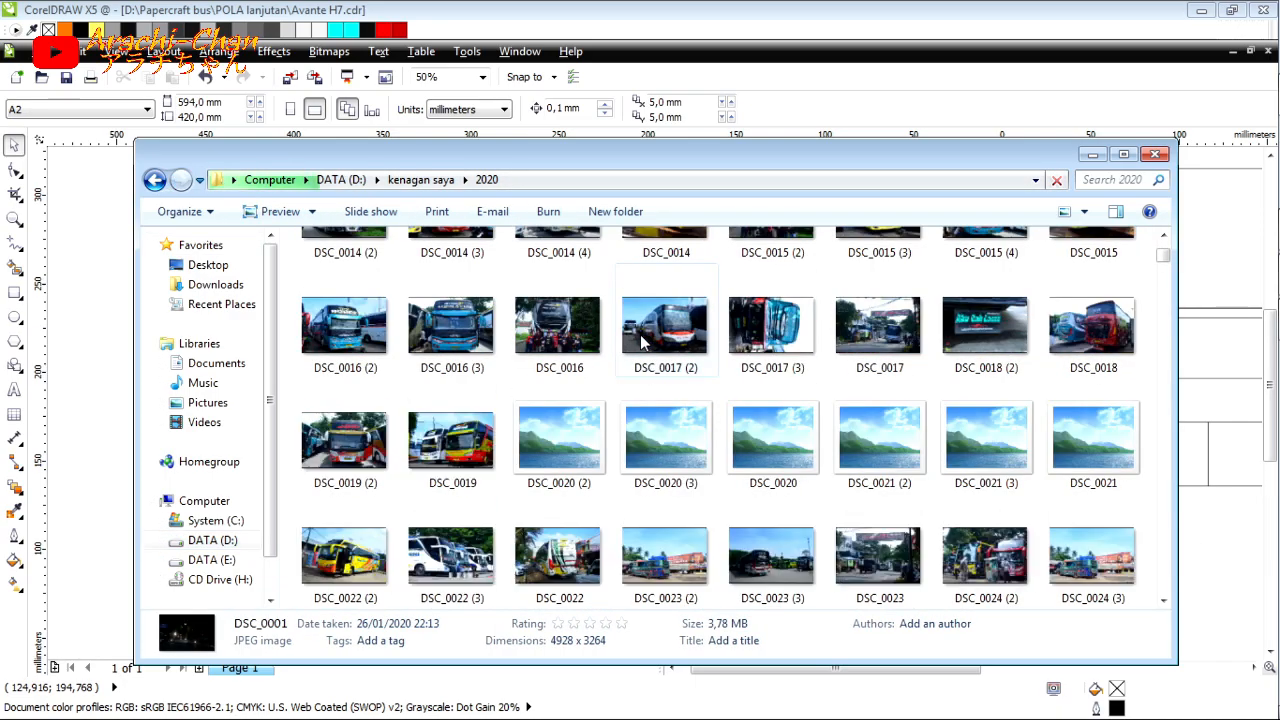
scroll(643, 342, down, 10)
key(super+Up)
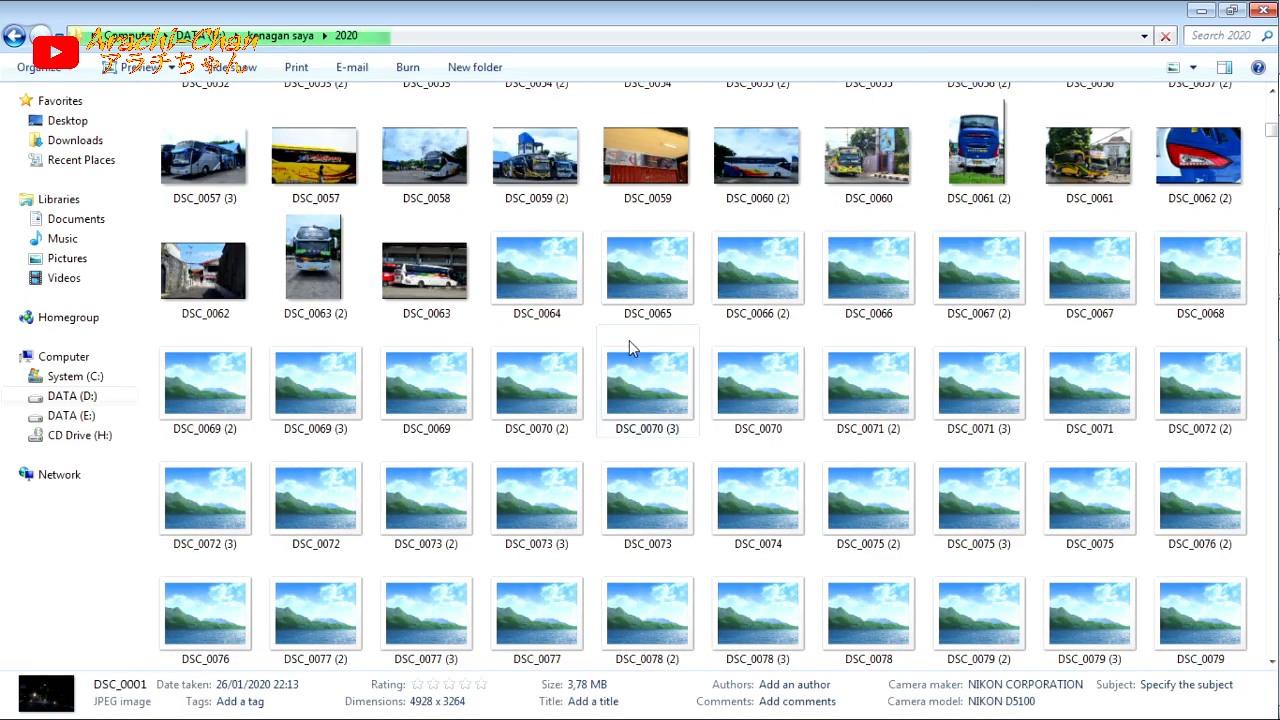
scroll(631, 347, down, 10)
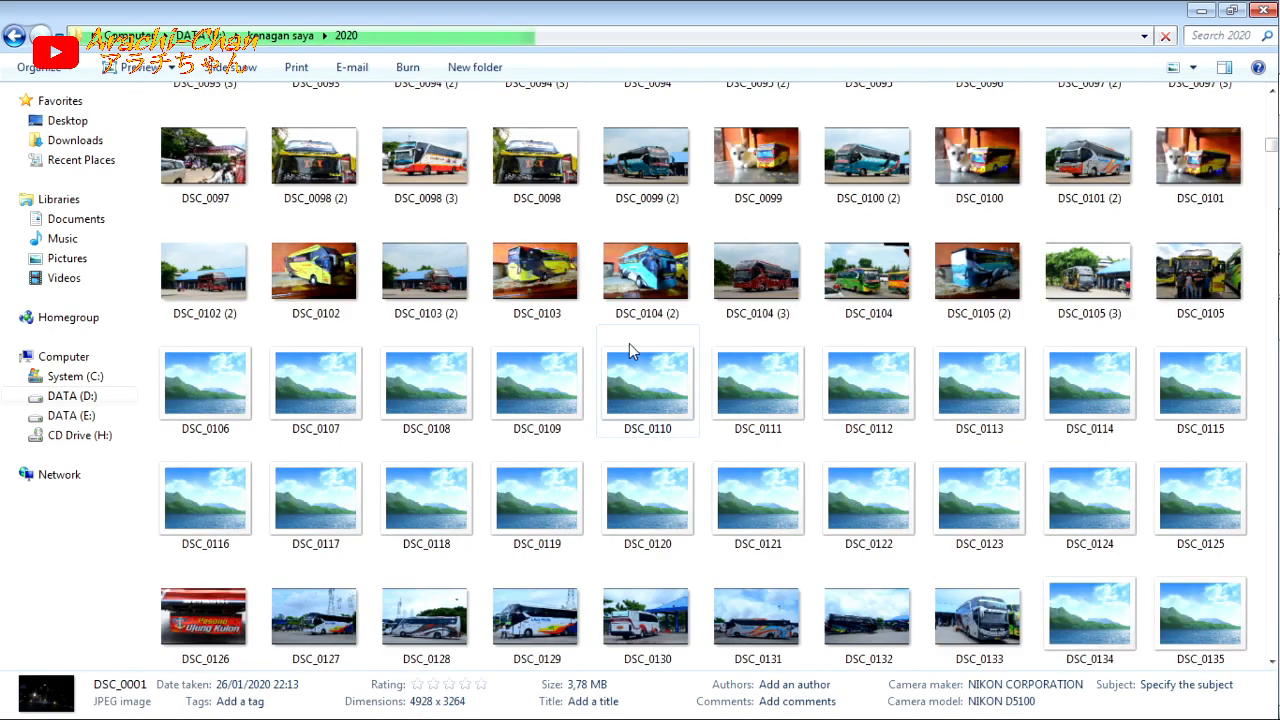
scroll(631, 350, down, 15)
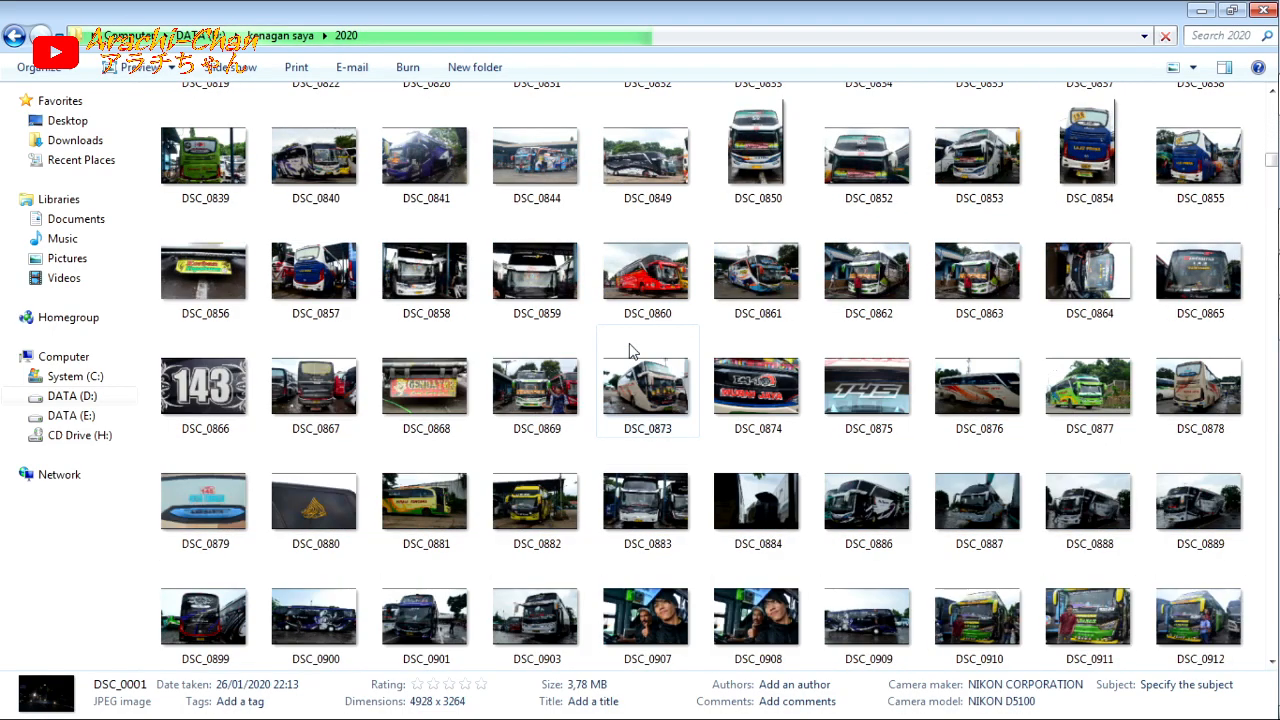
scroll(631, 350, down, 15)
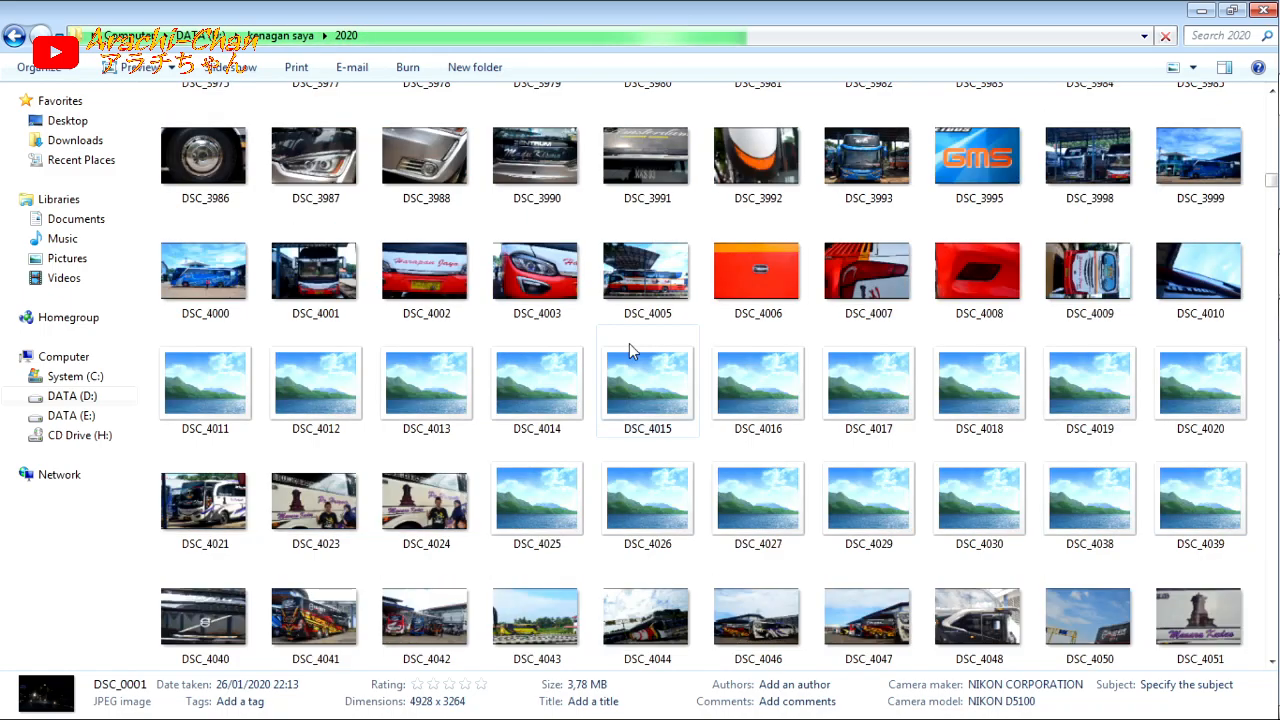
scroll(631, 350, down, 10)
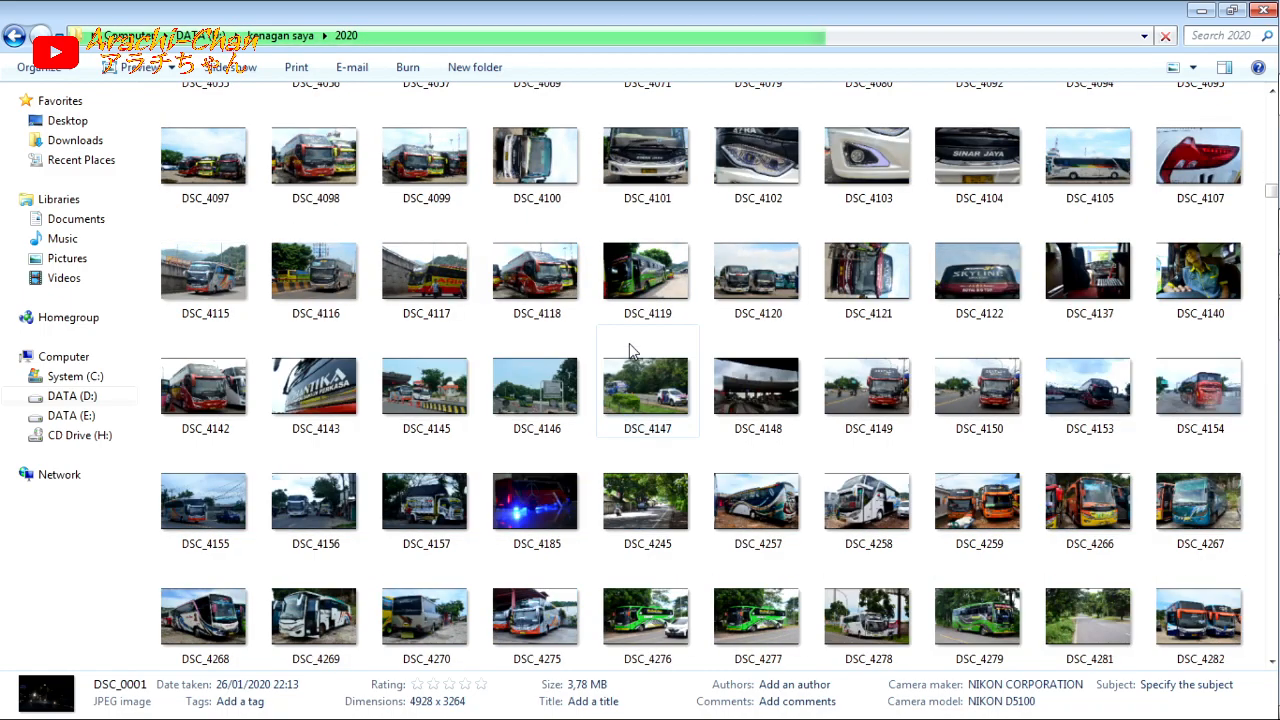
scroll(631, 350, down, 10)
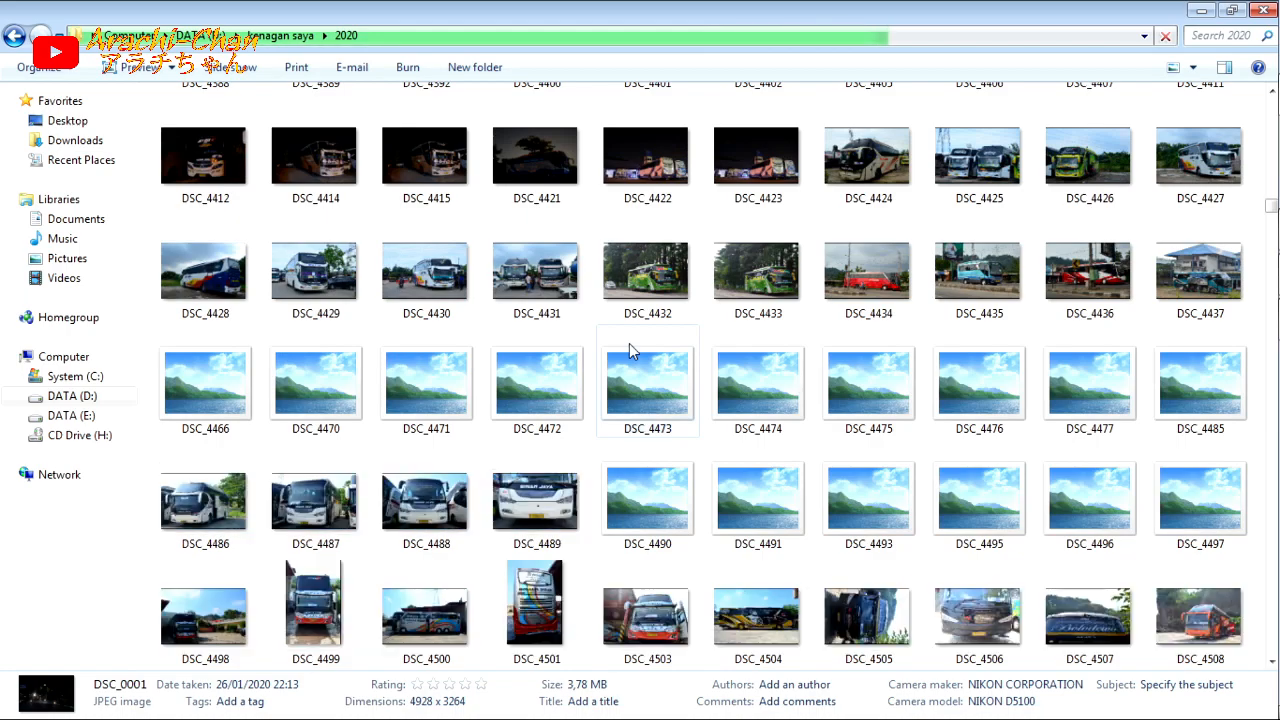
scroll(631, 348, down, 5)
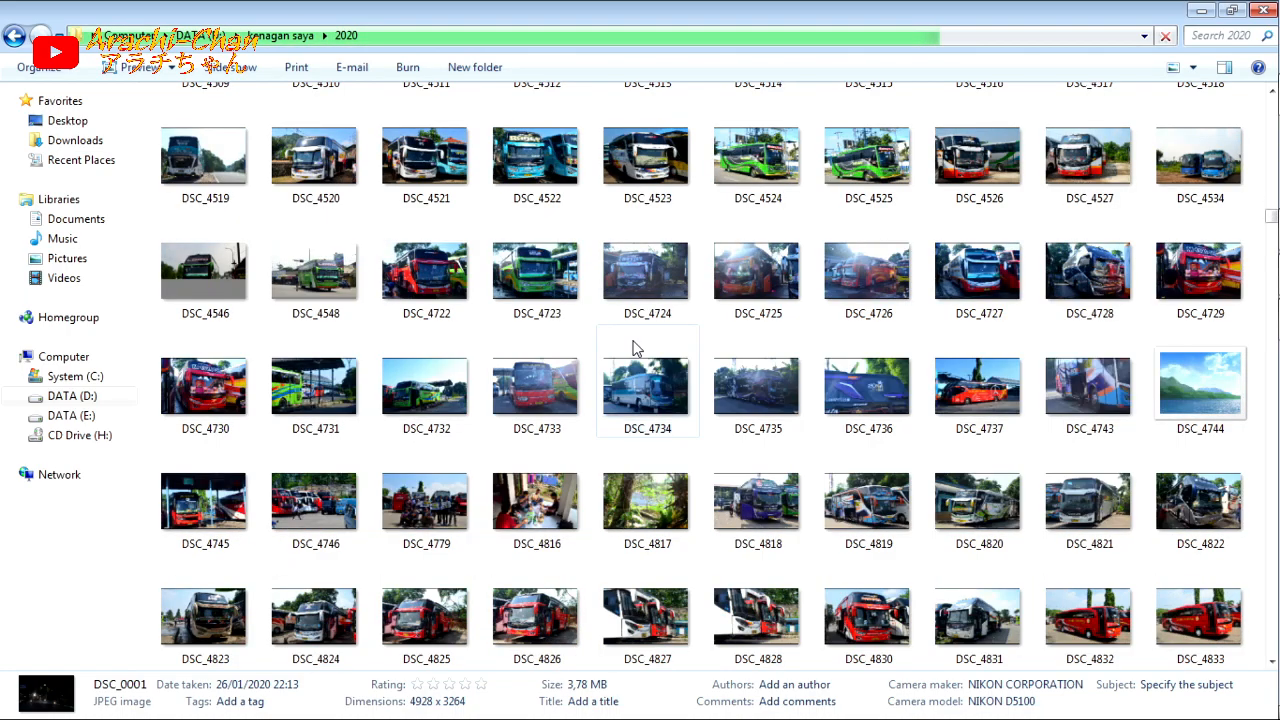
scroll(645, 345, down, 8)
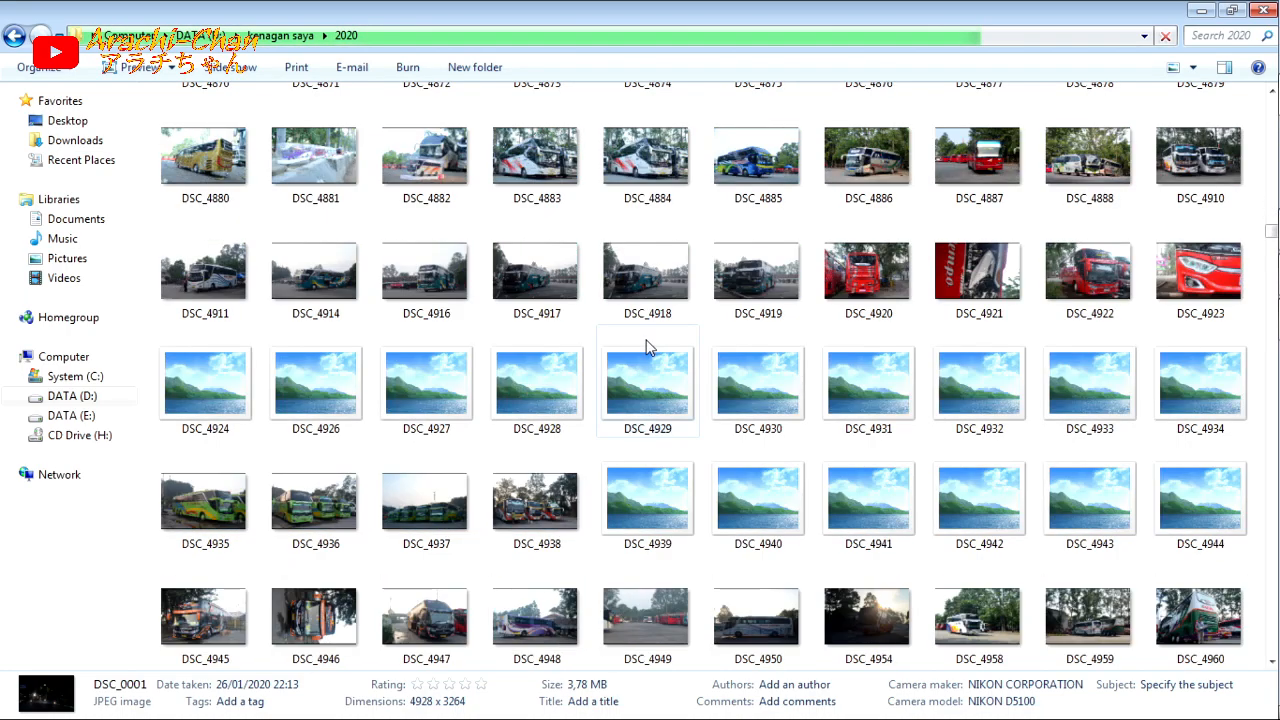
scroll(645, 347, down, 10)
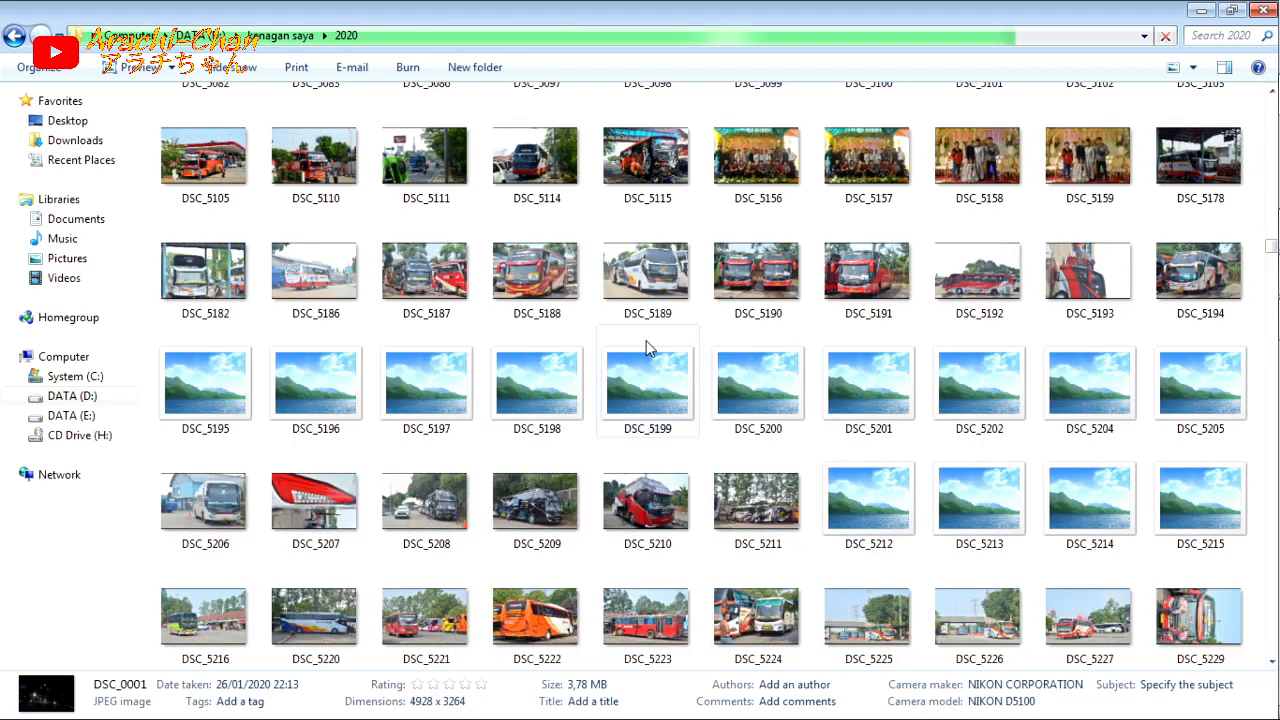
scroll(645, 347, down, 10)
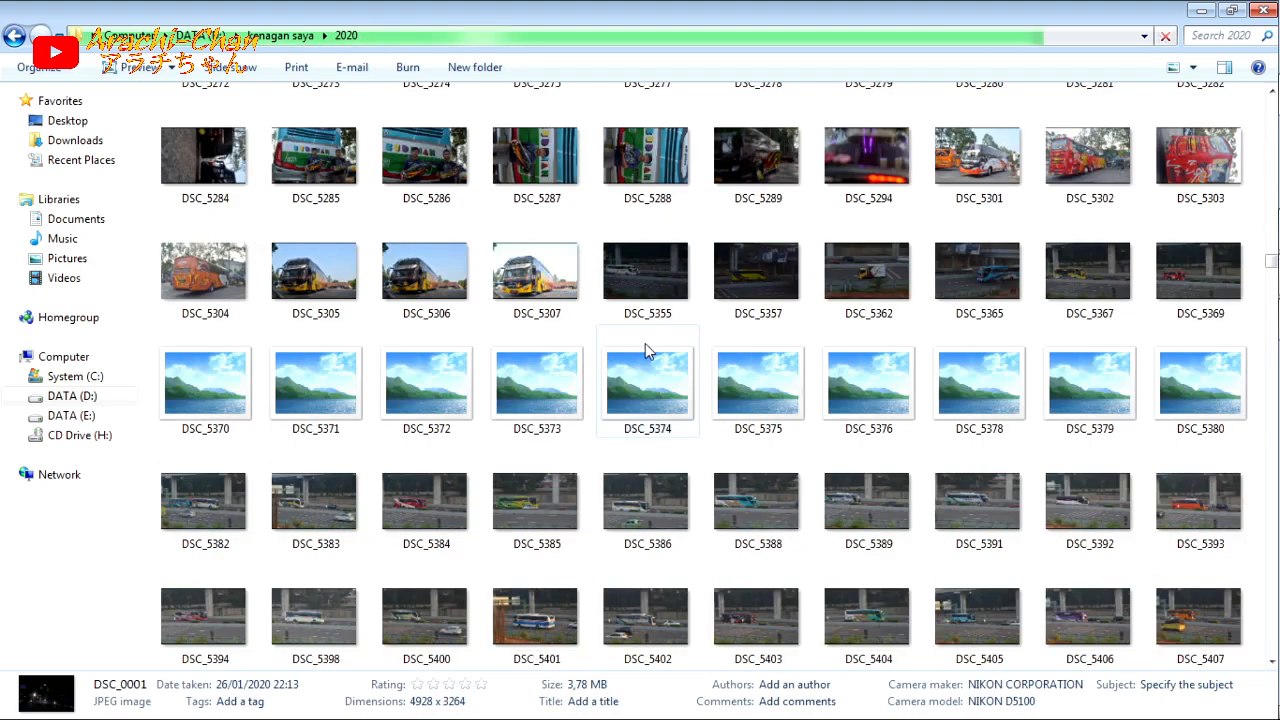
scroll(645, 347, down, 10)
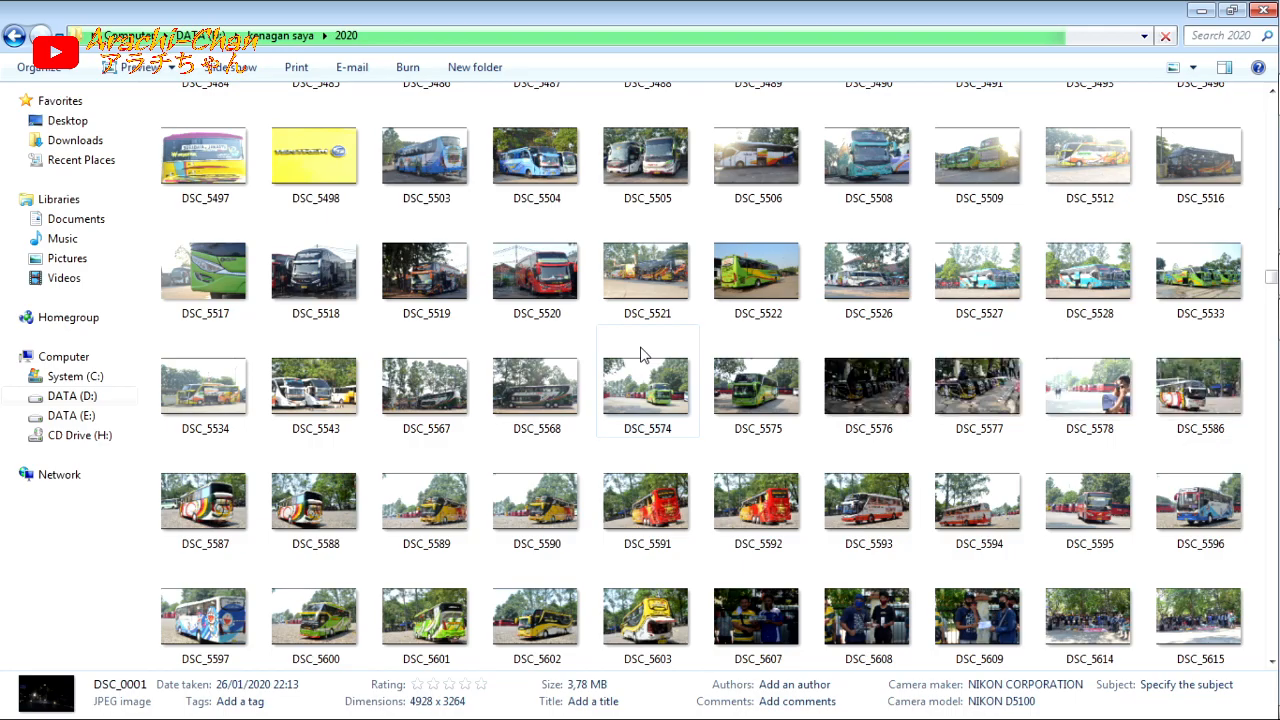
scroll(640, 347, down, 5)
scroll(640, 347, up, 10)
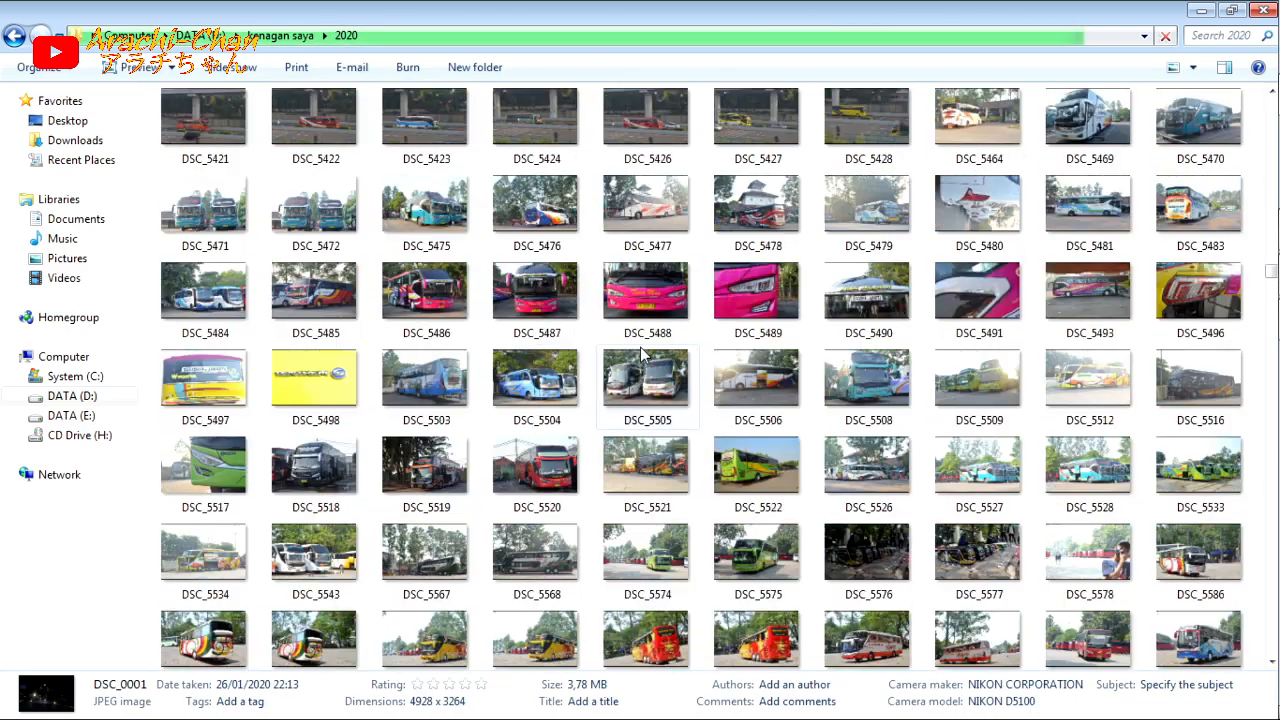
Step: Bring photo DSC_5487 into the Avante H7 drawing and place it beside the page, clear of the bus template
click(535, 355)
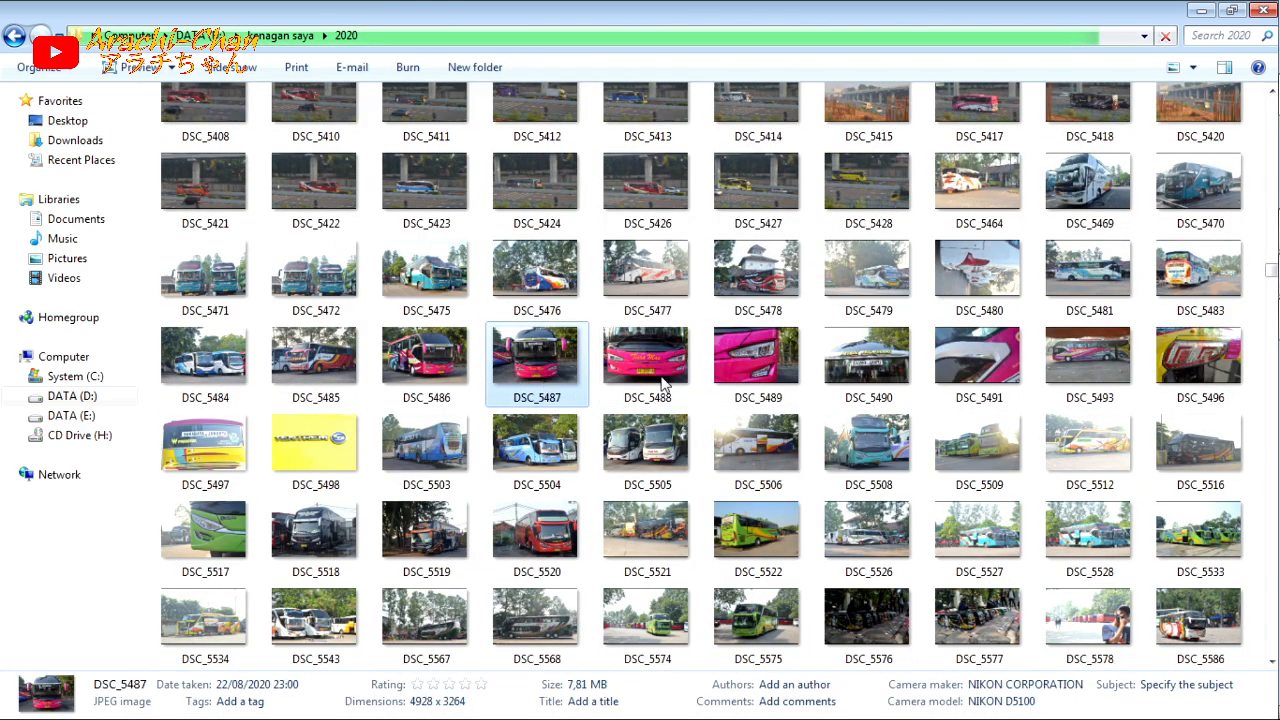
drag(1278, 373, 197, 298)
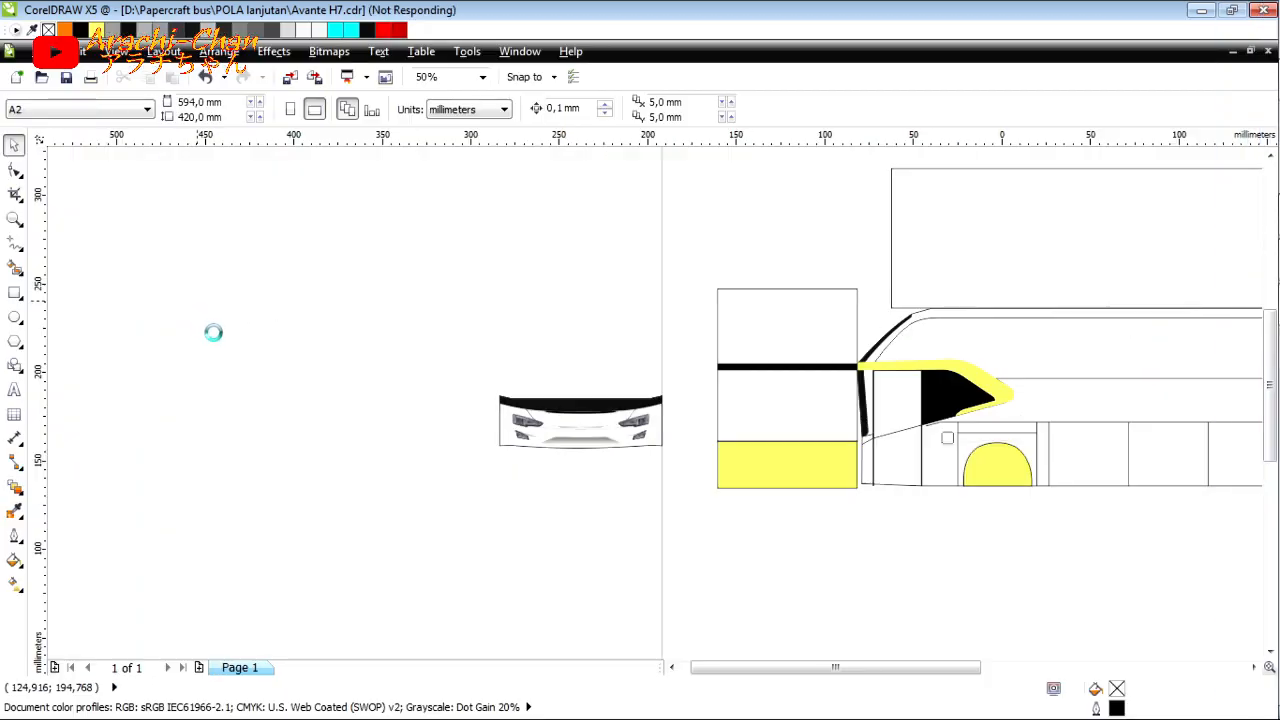
scroll(608, 412, down, 2)
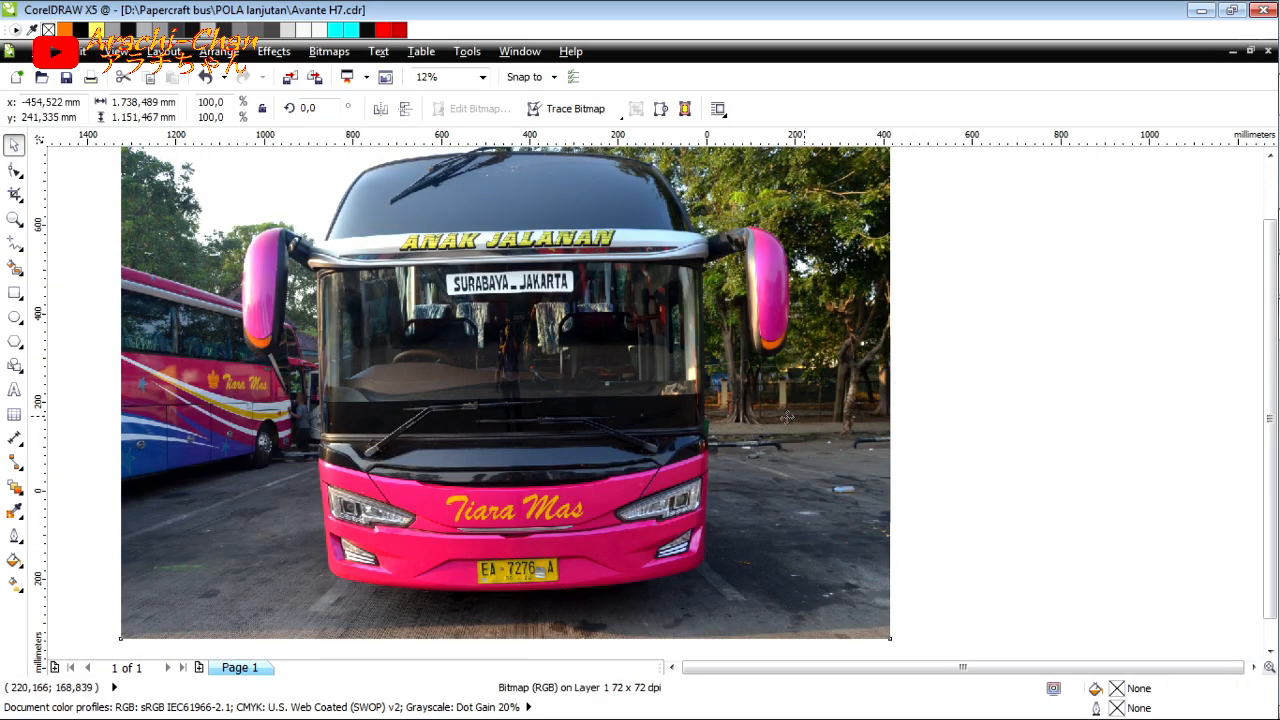
drag(787, 416, 334, 426)
click(1037, 421)
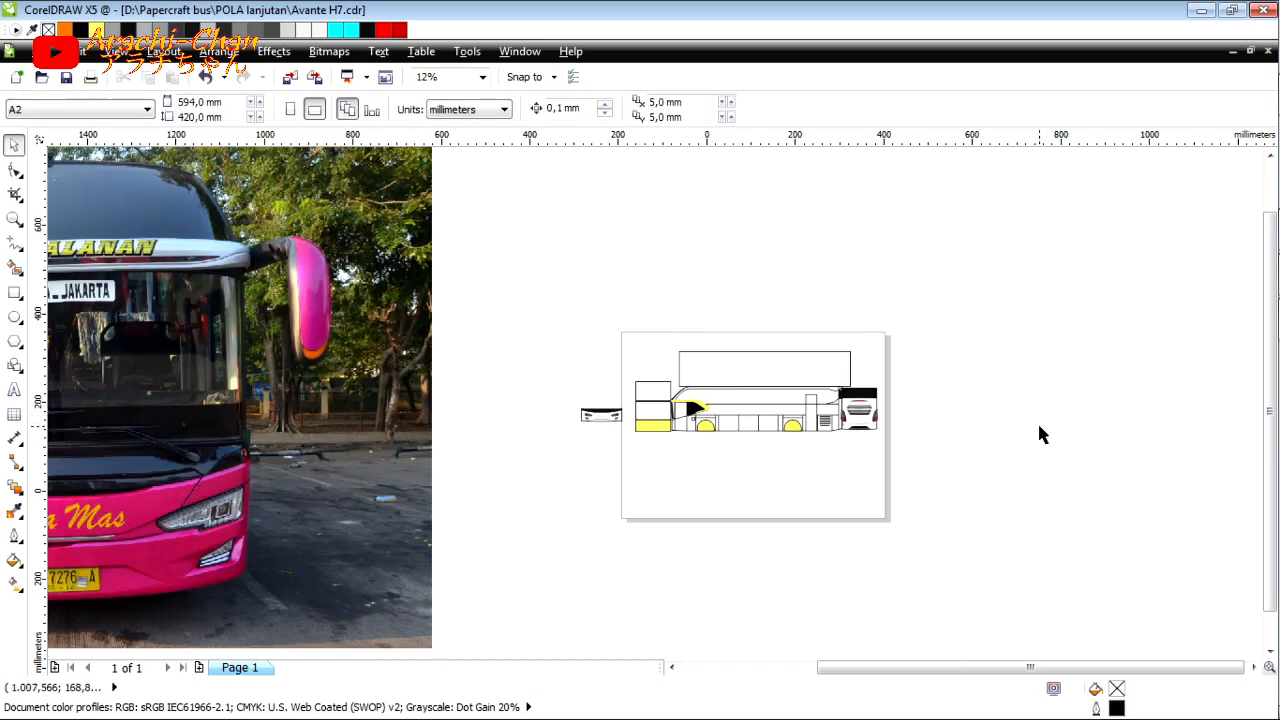
scroll(1037, 421, down, 1)
scroll(447, 456, up, 1)
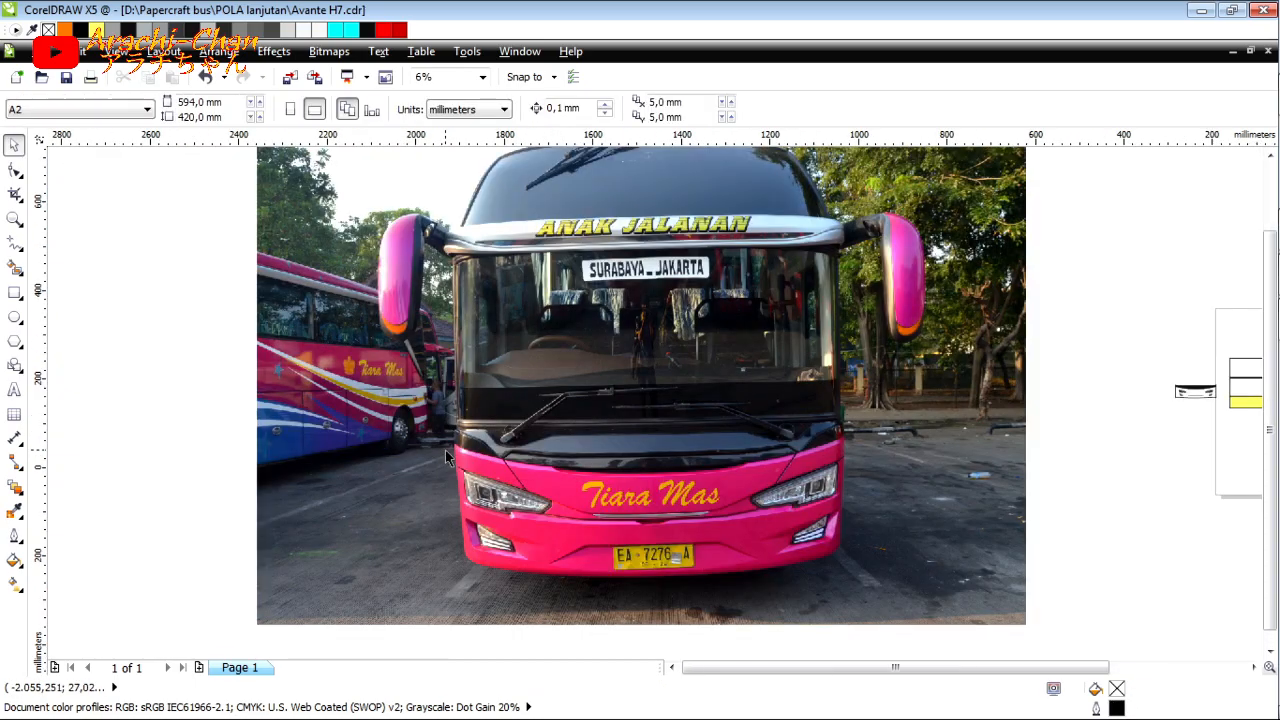
Step: Copy the bus photo from the Avante H7 drawing and create a new A2 landscape document
click(449, 458)
click(1233, 50)
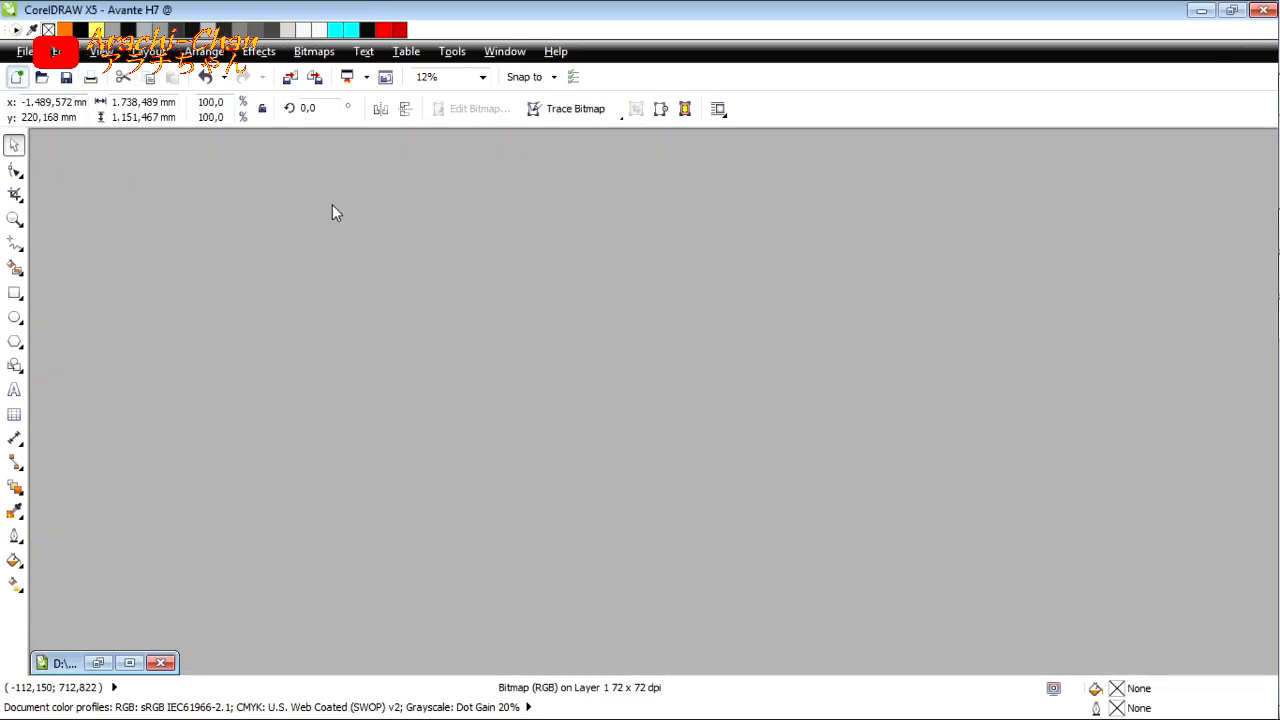
key(ctrl+n)
click(642, 535)
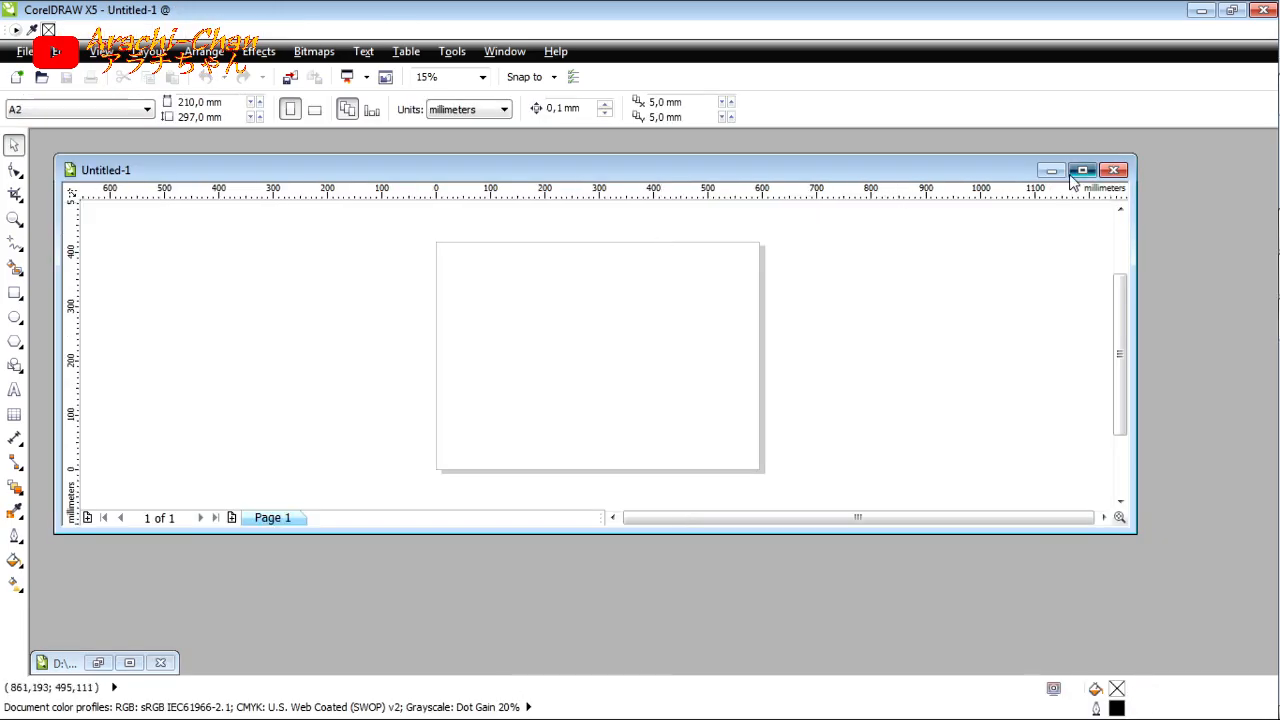
click(1082, 170)
mouse_move(1256, 265)
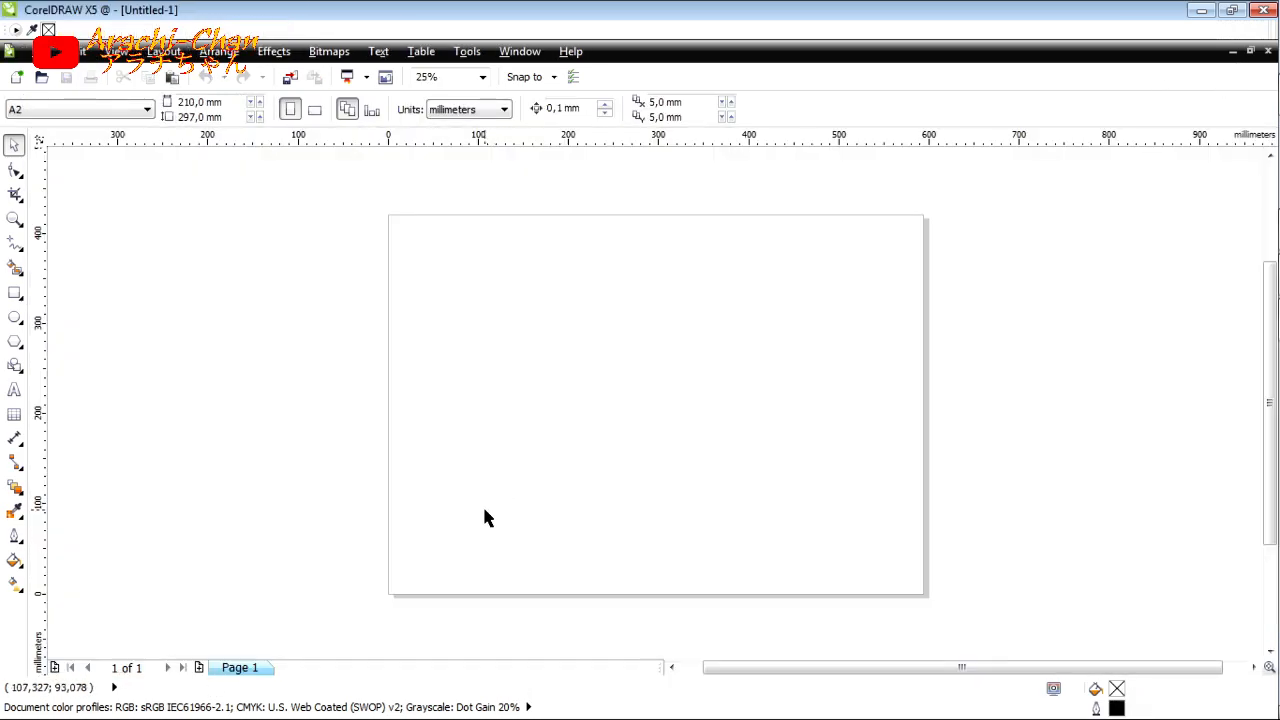
Step: Paste the bus photo into the new document and center it on the page
click(714, 410)
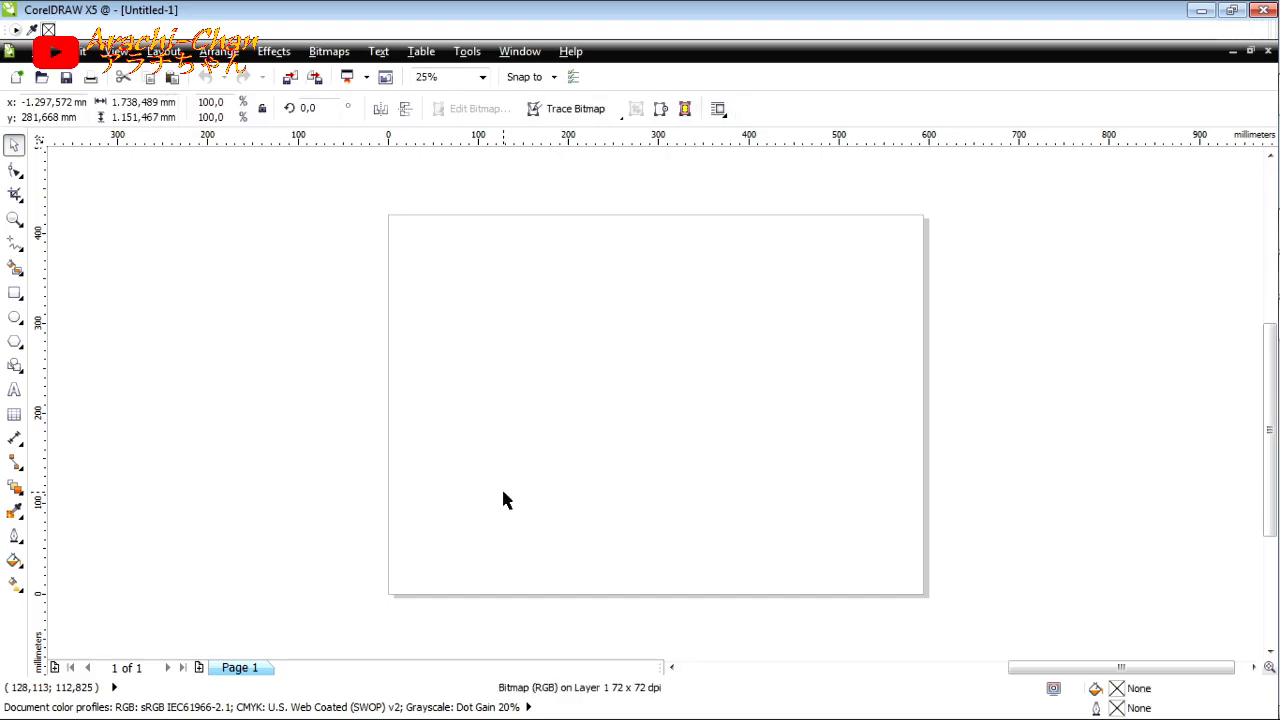
key(p)
scroll(527, 461, down, 1)
key(Escape)
scroll(889, 469, down, 1)
click(889, 470)
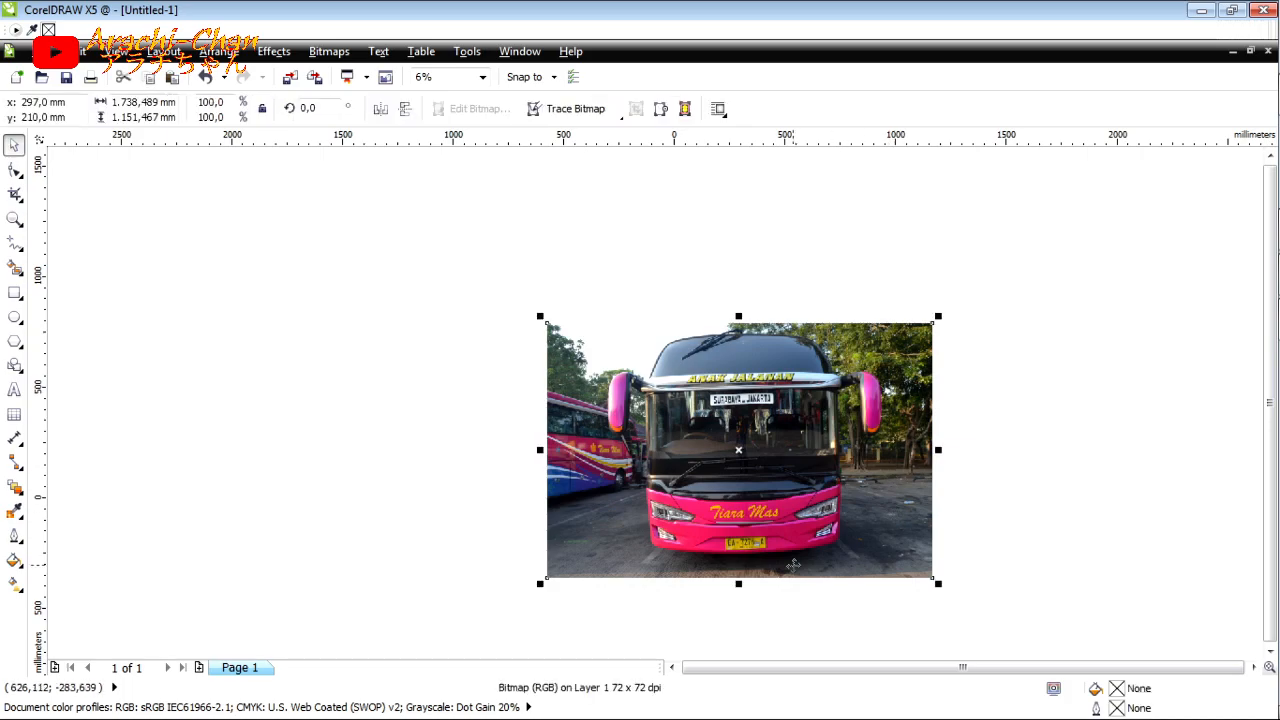
scroll(709, 592, up, 1)
key(Escape)
double_click(1150, 562)
drag(1159, 573, 1162, 579)
key(Escape)
scroll(837, 267, up, 1)
Step: Draw a rectangle about 828 by 242 mm over the lower part of the bus windscreen
key(F6)
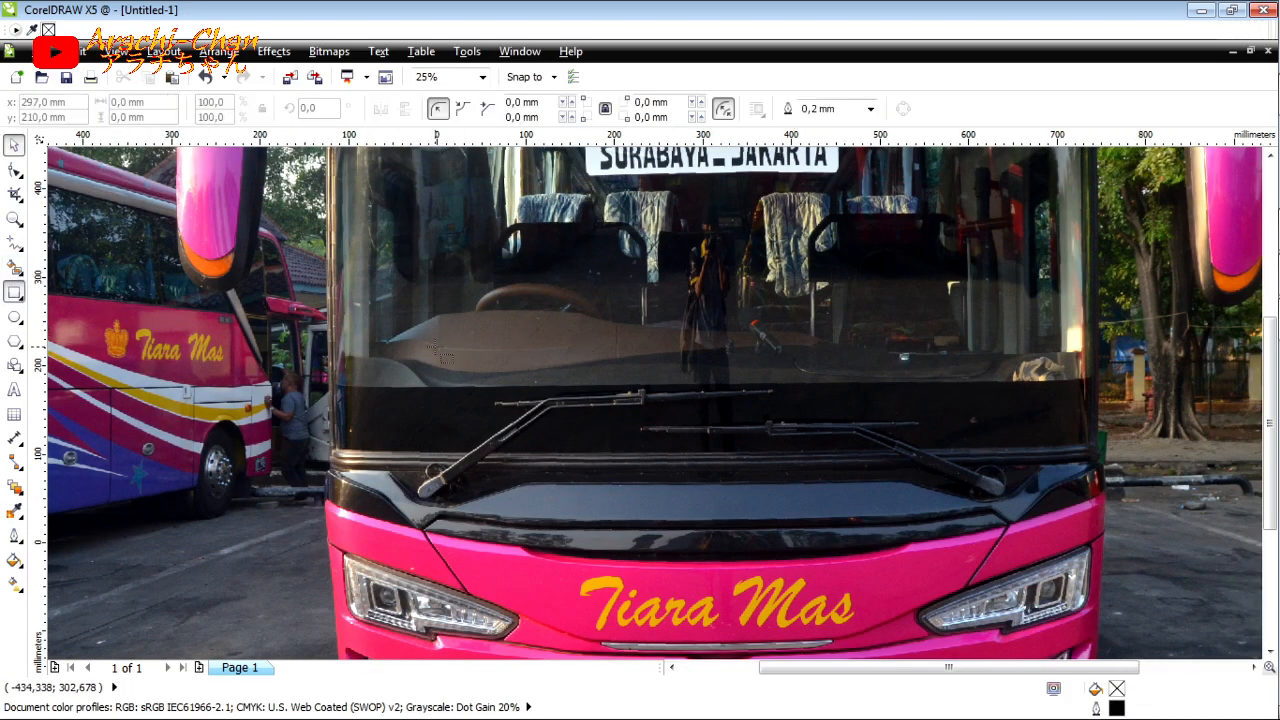
drag(352, 473, 1077, 259)
drag(344, 366, 337, 366)
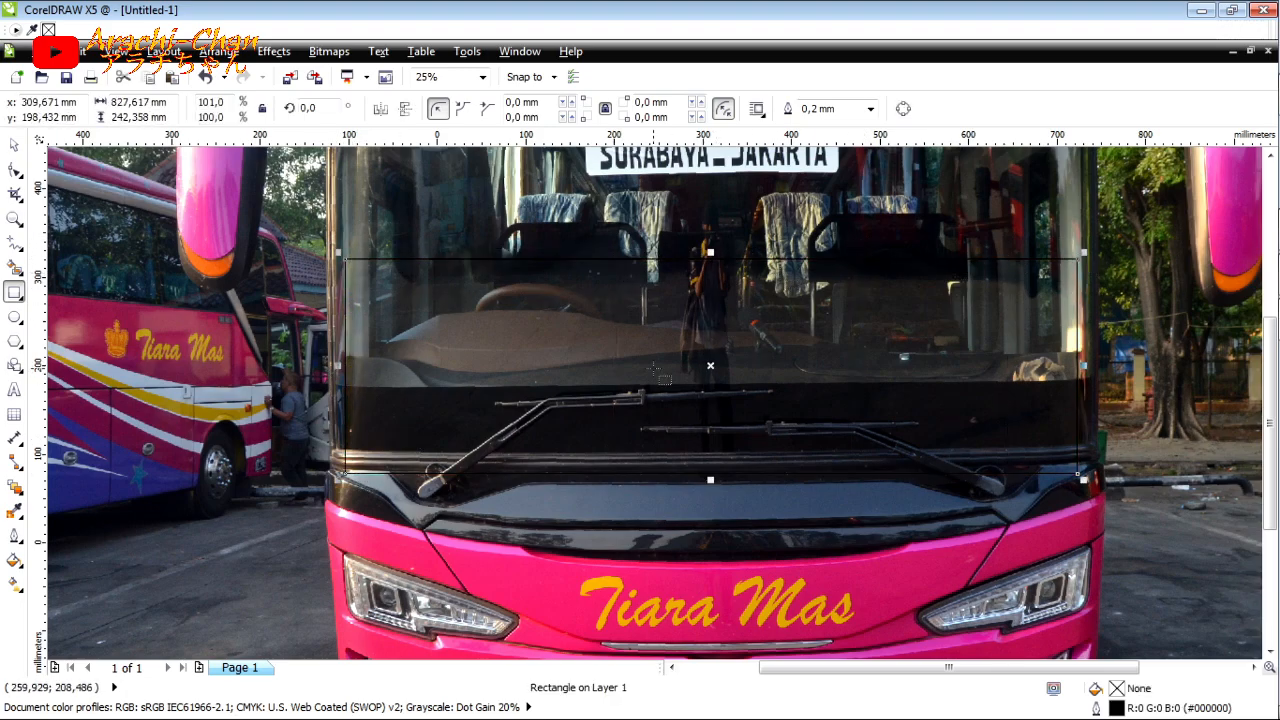
scroll(339, 318, up, 1)
scroll(335, 320, down, 1)
Step: Draw connected straight lines from the rectangle's left edge down along the dashboard outline, then horizontally across the lower windscreen
click(16, 245)
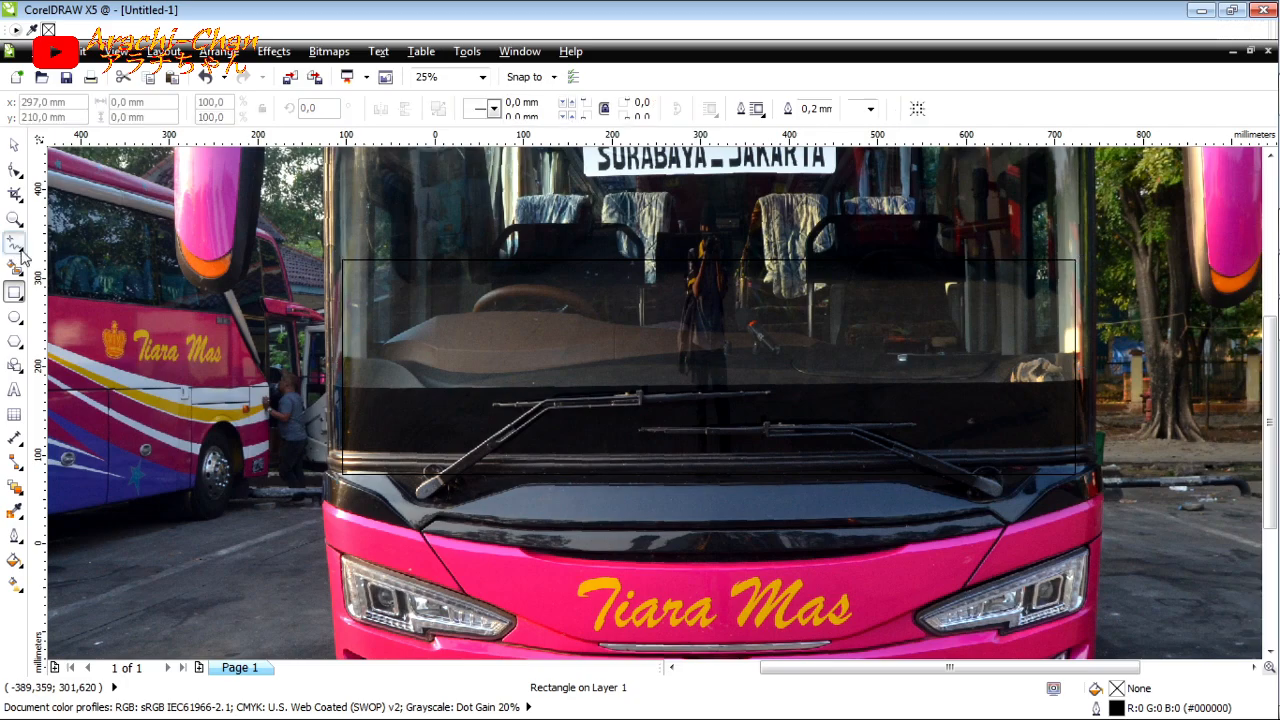
click(65, 266)
scroll(1038, 358, up, 2)
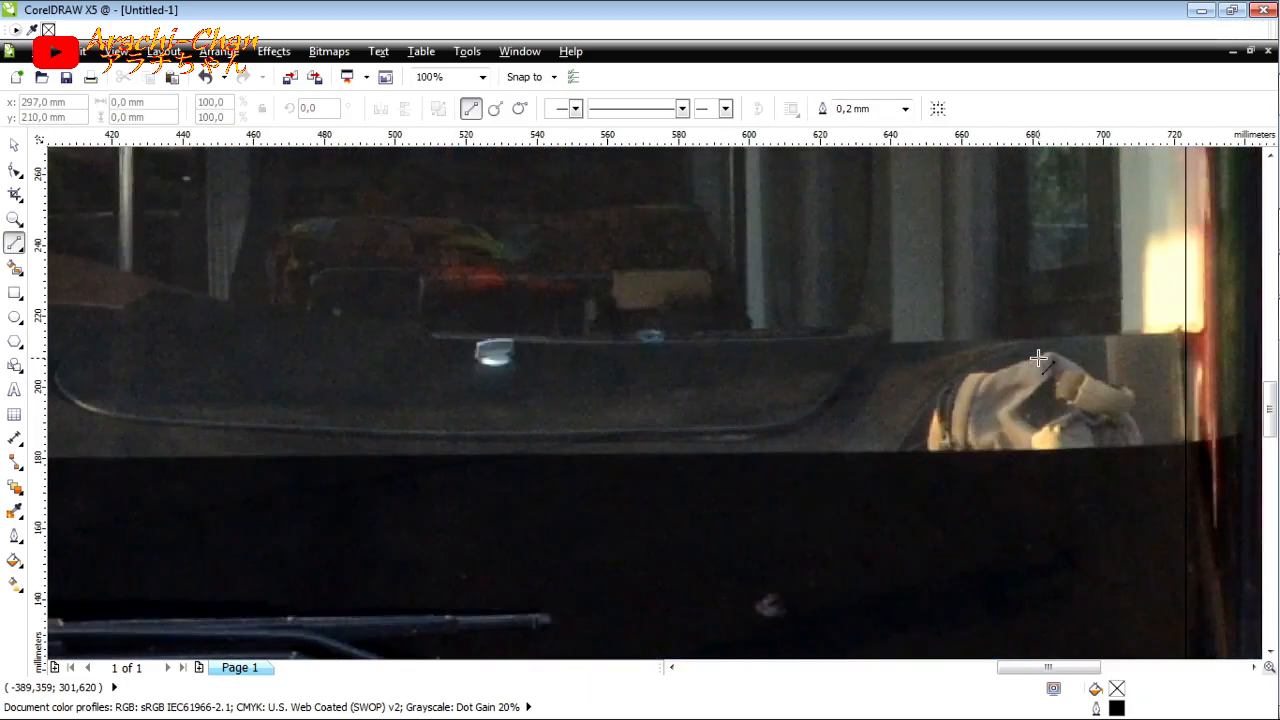
scroll(1034, 358, down, 2)
scroll(340, 377, up, 2)
scroll(340, 379, down, 1)
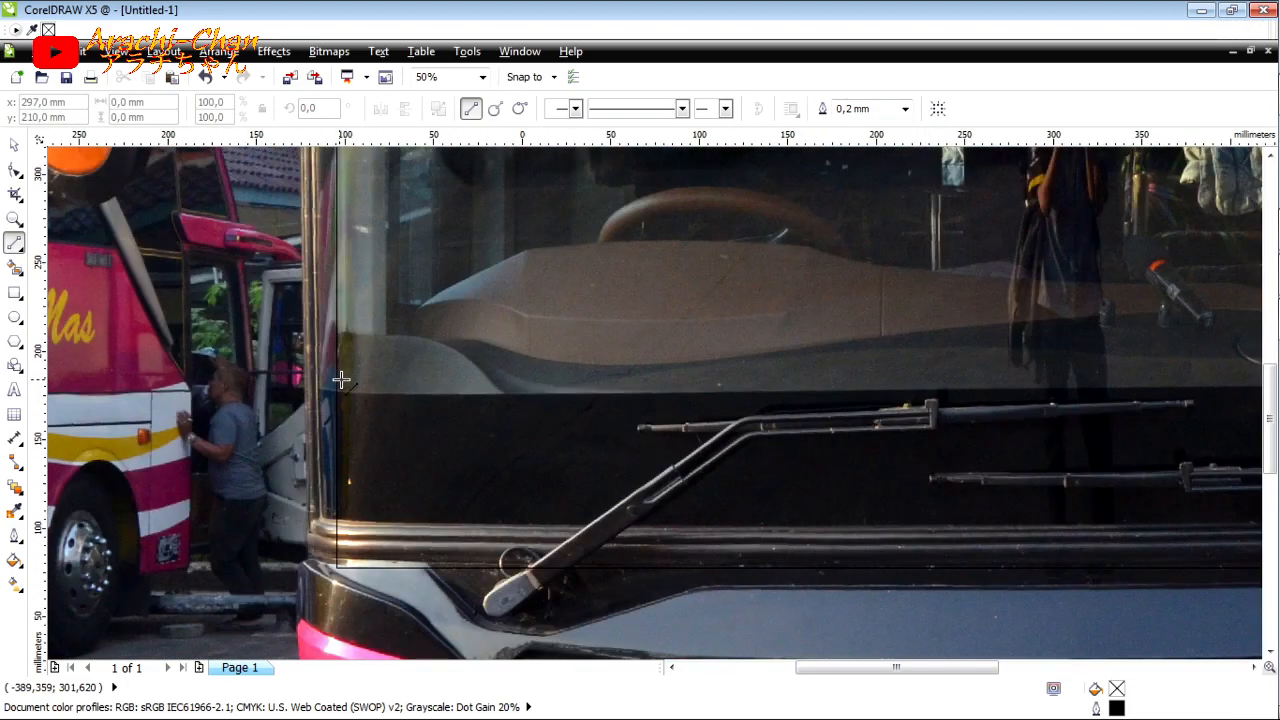
click(337, 330)
click(408, 334)
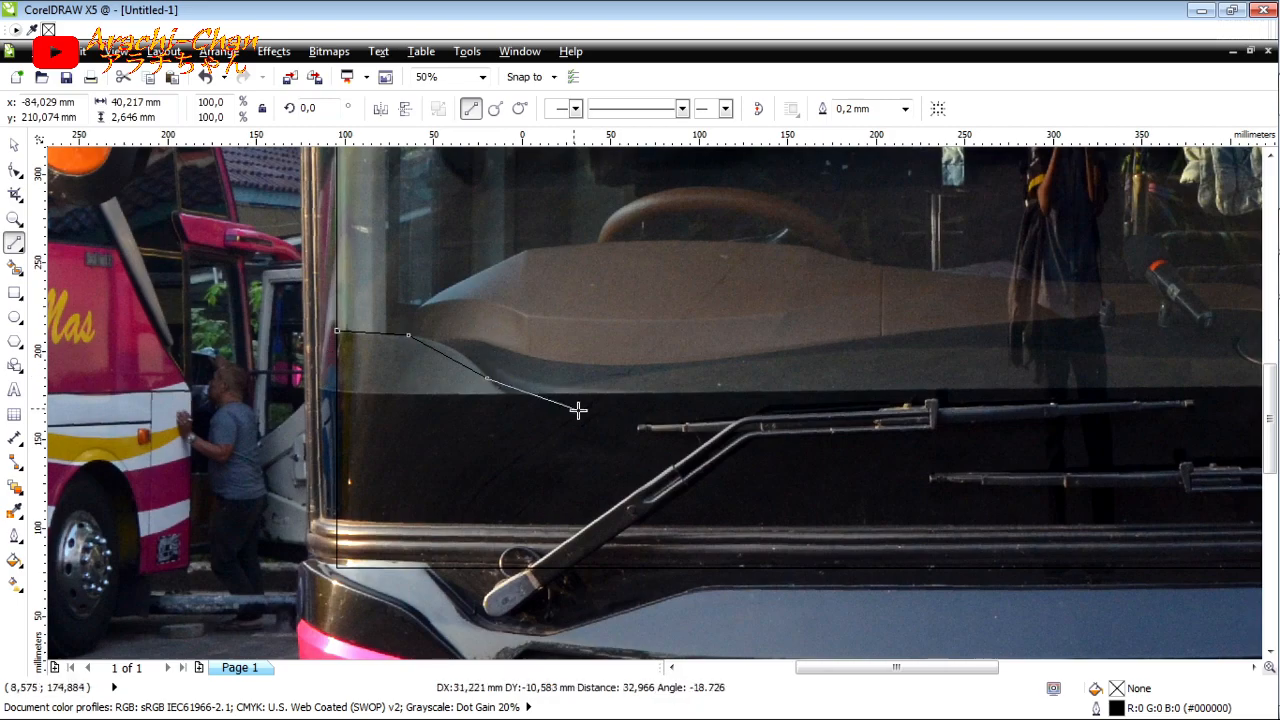
click(704, 453)
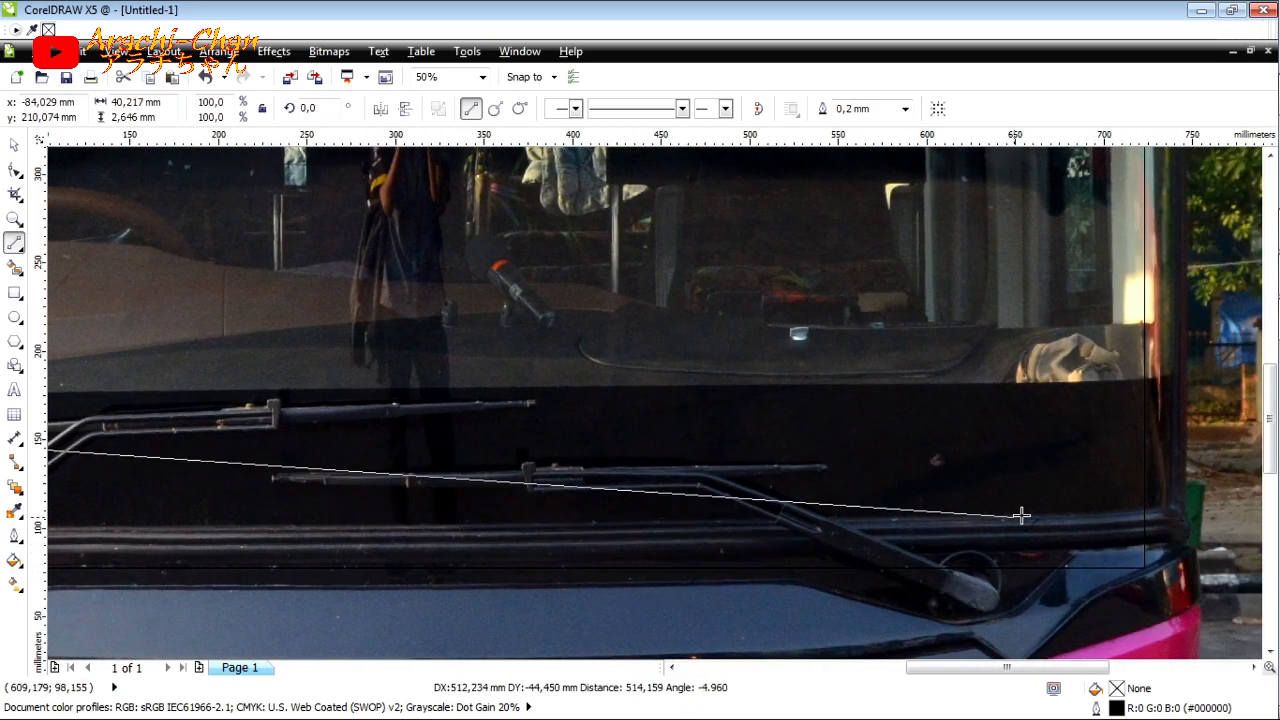
click(1000, 449)
scroll(963, 461, down, 1)
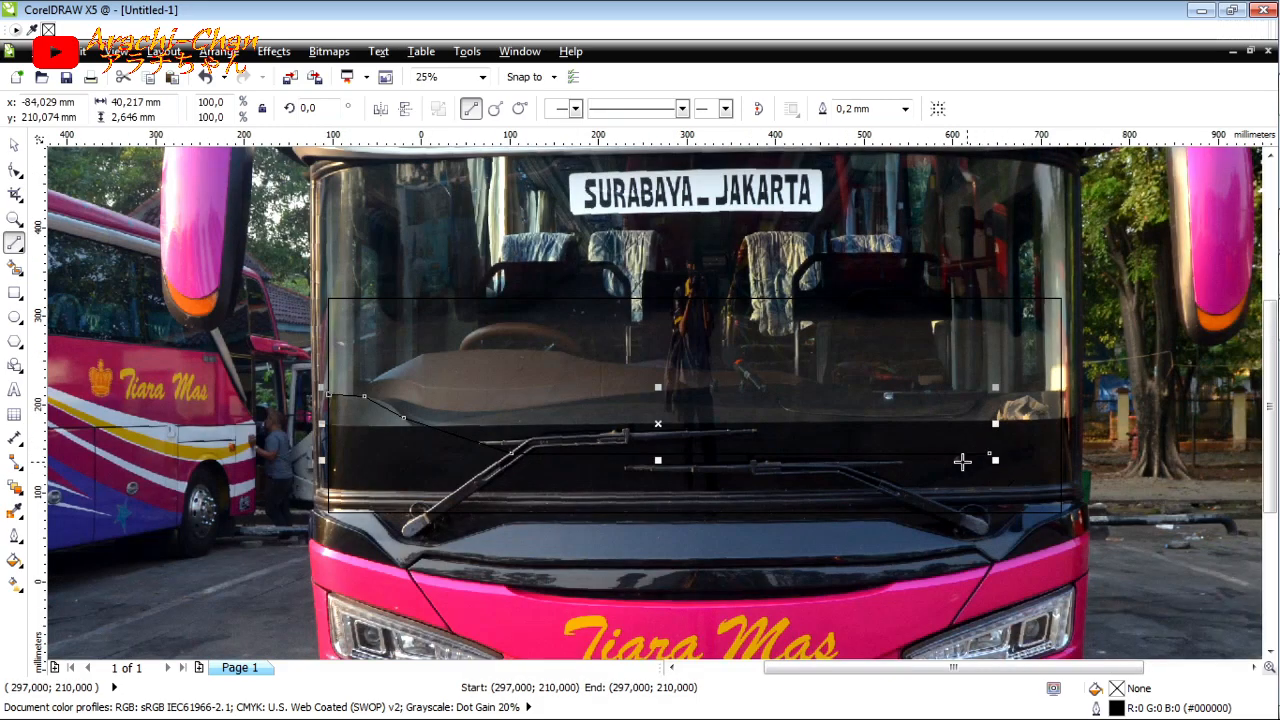
Step: Bend the left straight segments of the traced line into curves that follow the dashboard edge down to the horizontal line
scroll(551, 464, up, 1)
click(12, 172)
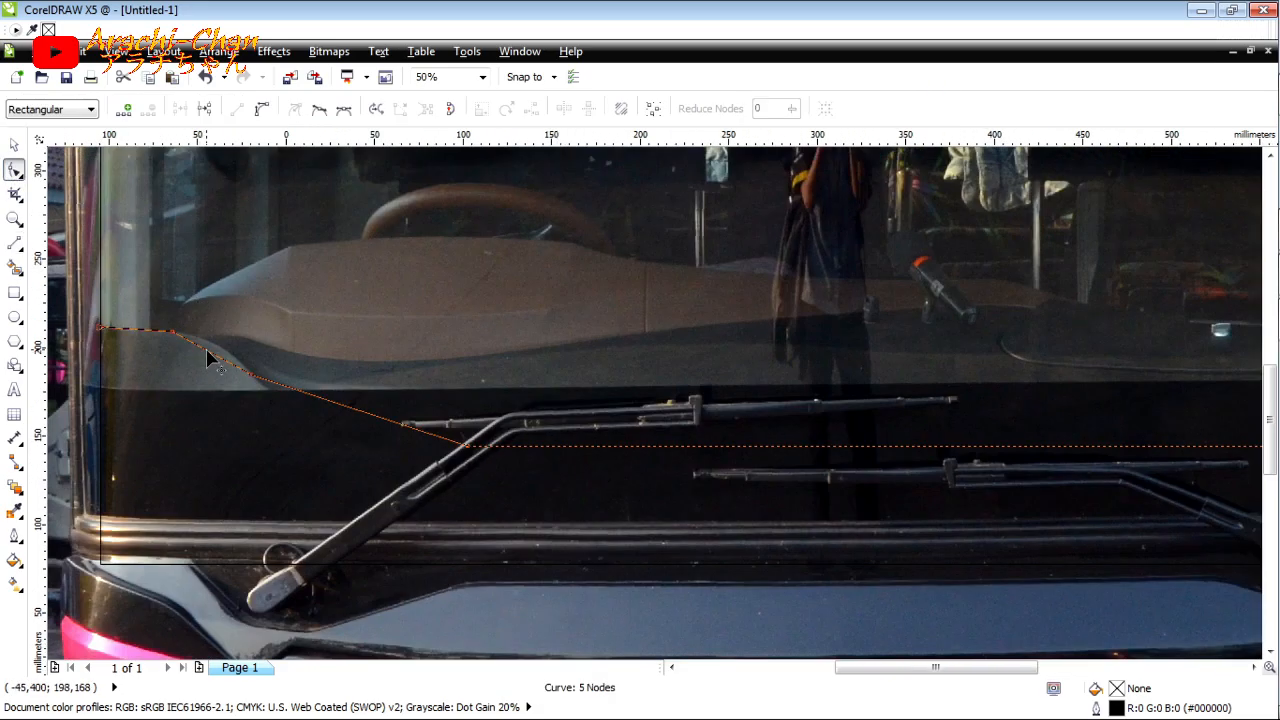
scroll(271, 371, up, 1)
drag(271, 371, 296, 352)
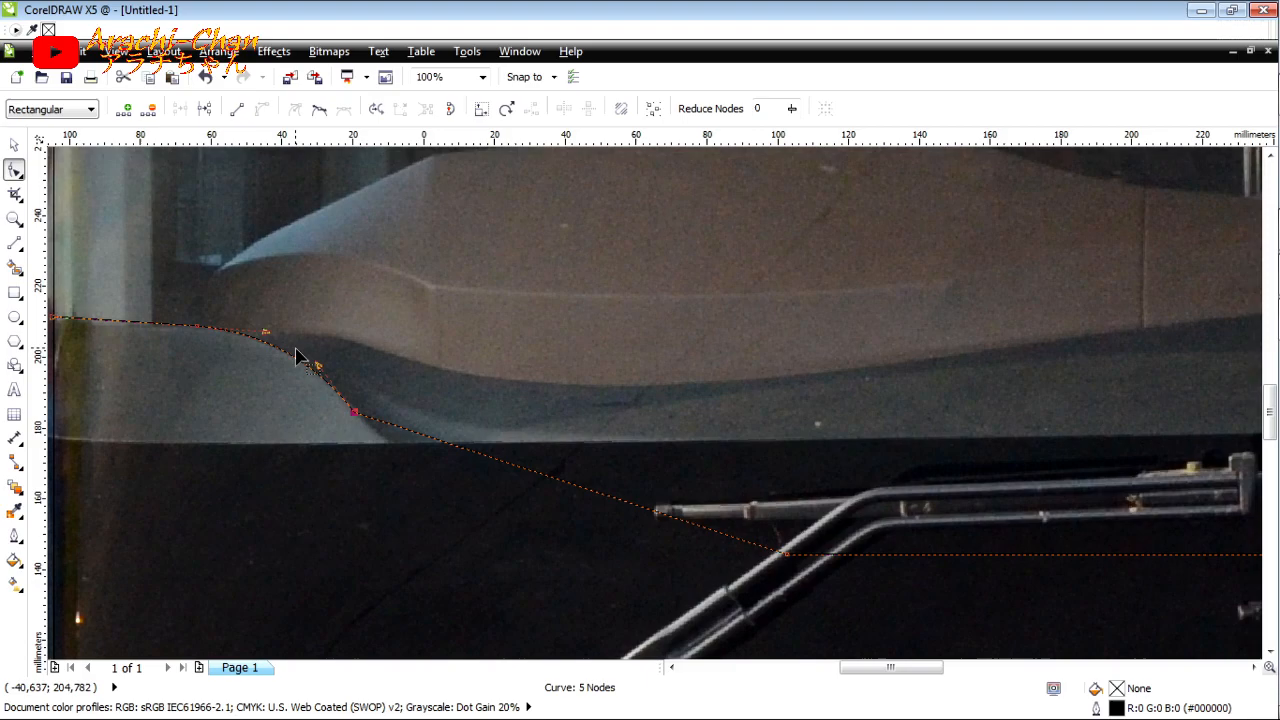
click(450, 450)
drag(580, 489, 449, 506)
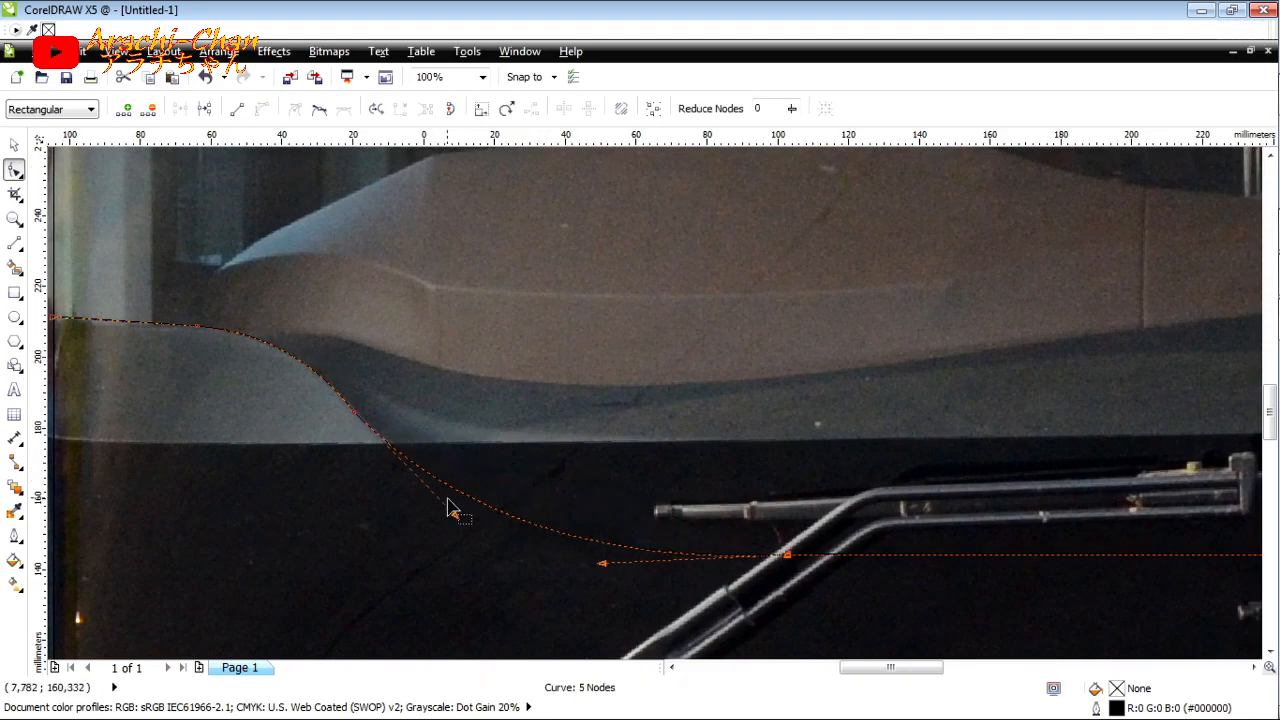
Step: Extend the lower windscreen line down to the rectangle's right edge and bend the new segment into an outward curve
scroll(449, 506, down, 2)
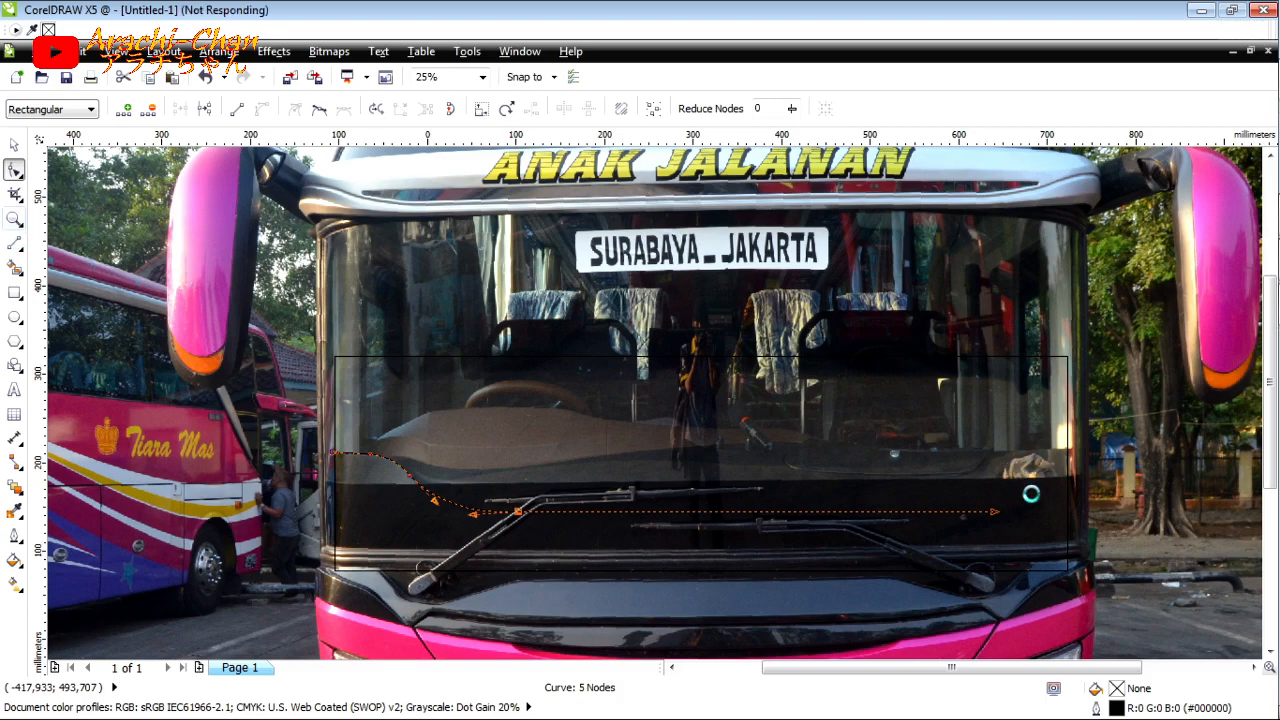
scroll(1031, 494, up, 1)
scroll(780, 406, down, 1)
scroll(954, 515, up, 1)
click(783, 421)
click(929, 484)
key(F10)
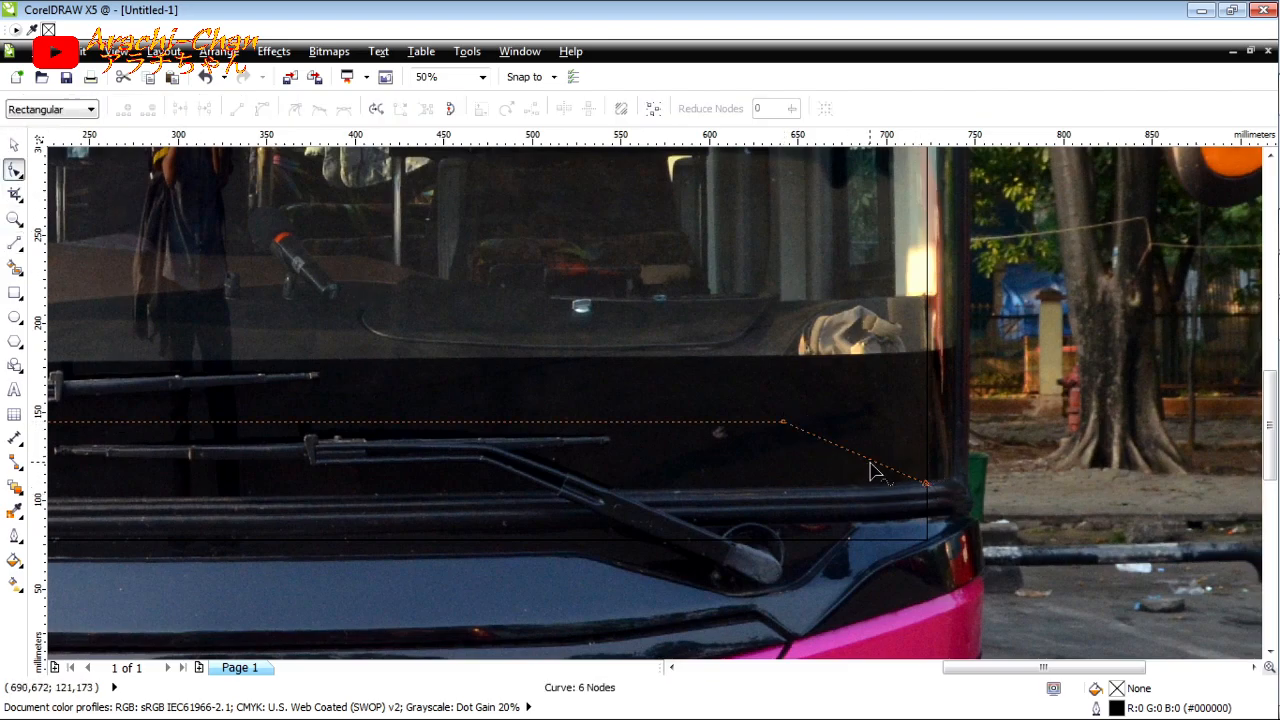
click(268, 108)
mouse_move(866, 457)
mouse_down()
mouse_move(882, 448)
mouse_move(866, 432)
mouse_up()
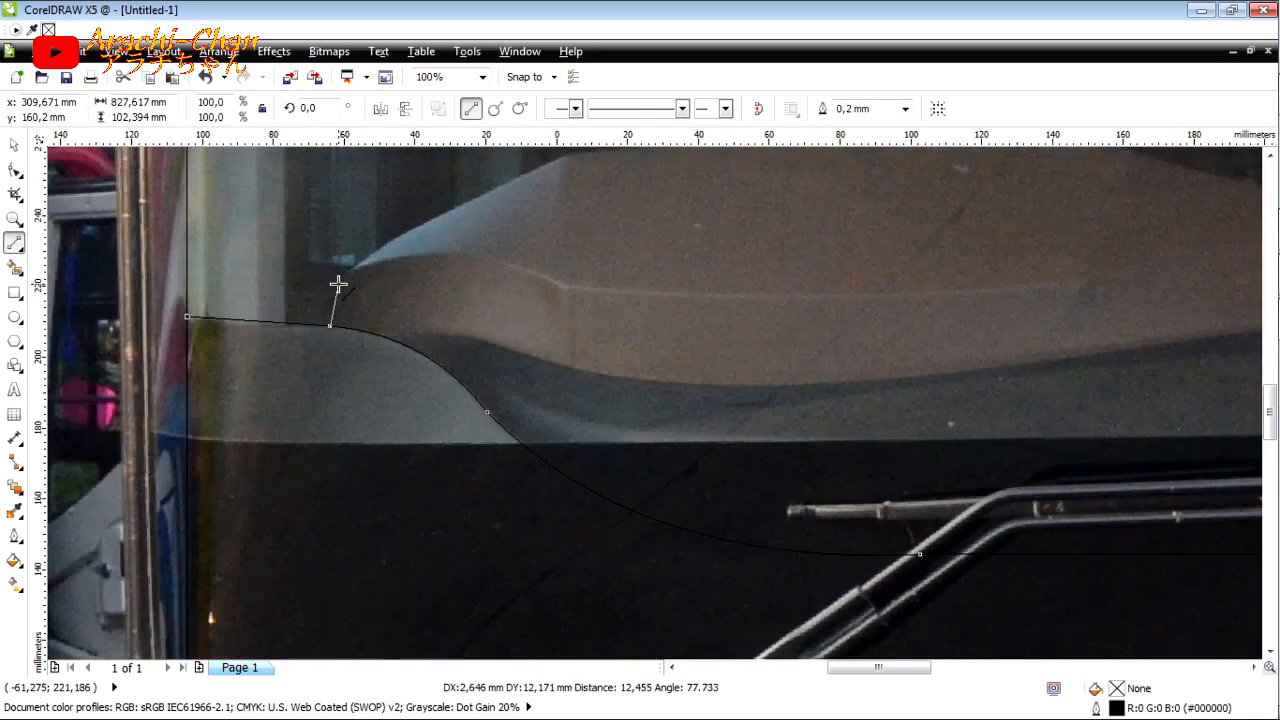
Step: Draw a closed straight-line outline around the brown dashboard, starting from the traced curve near the rectangle's left edge
click(347, 268)
scroll(347, 268, up, 2)
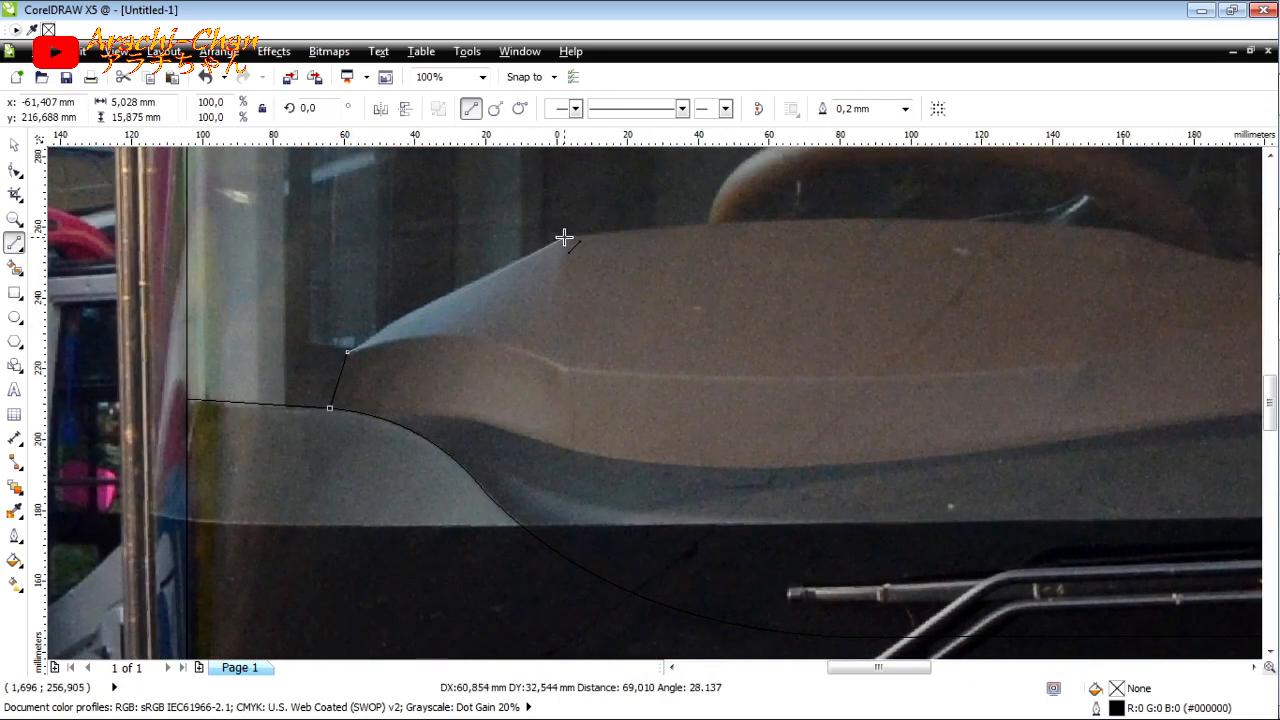
drag(1272, 273, 1023, 229)
drag(1023, 229, 709, 305)
drag(709, 305, 1030, 389)
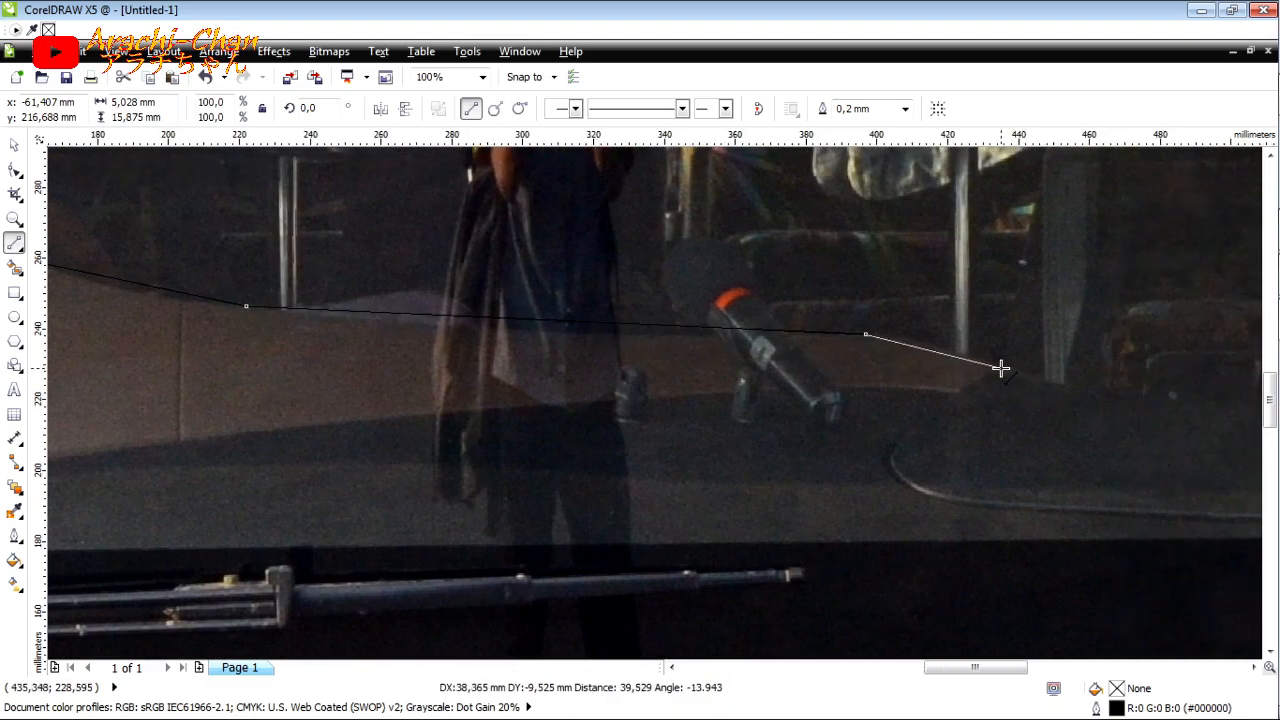
drag(655, 397, 276, 458)
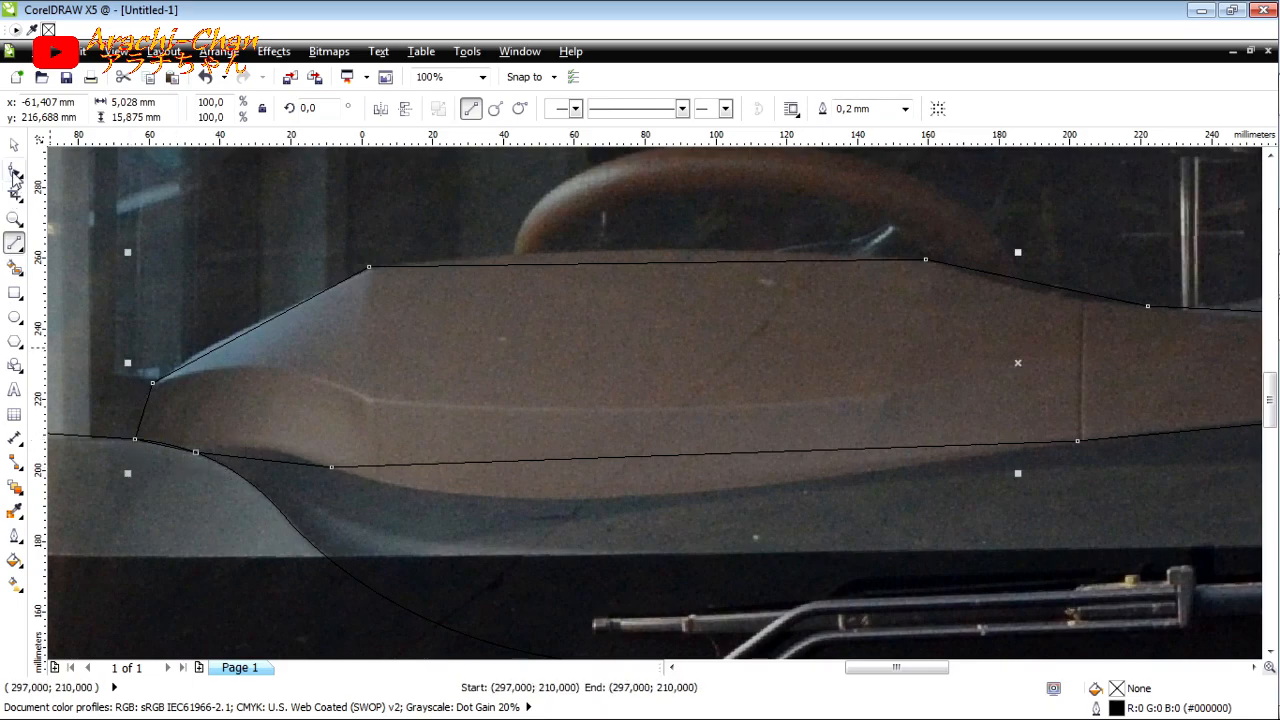
Step: Curve the lower-left segments of the brown dashboard outline to match the traced line and the shadow edge
click(15, 175)
scroll(177, 451, up, 1)
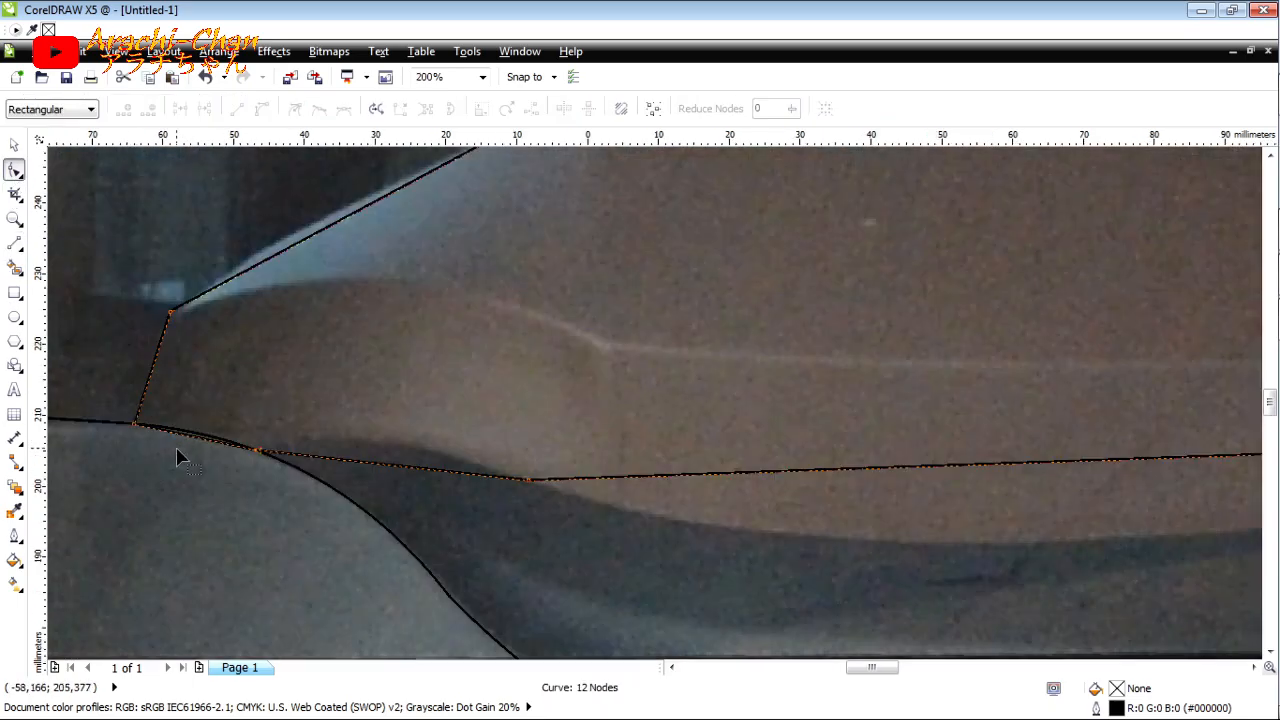
click(391, 468)
drag(392, 456, 394, 456)
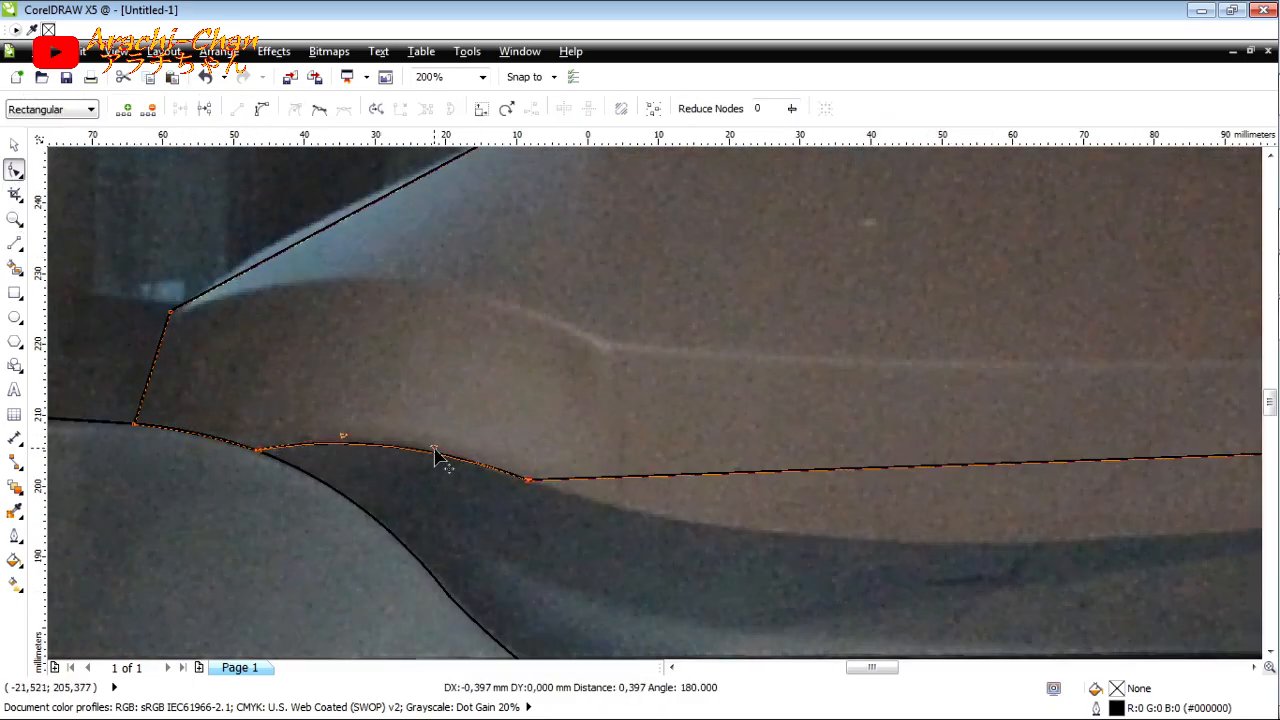
Step: Curve the upper-left slope and the top edge of the brown dashboard outline below the steering wheel
scroll(197, 311, down, 1)
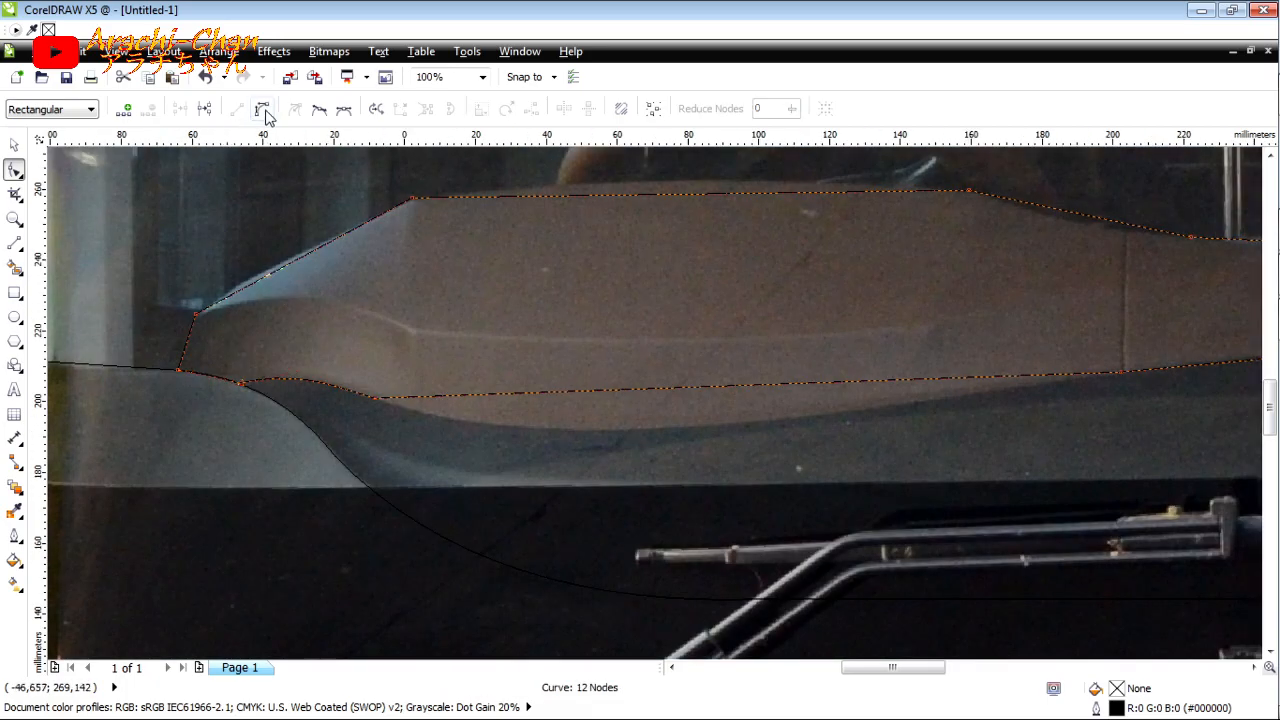
scroll(277, 289, up, 1)
scroll(350, 245, down, 1)
scroll(512, 278, up, 1)
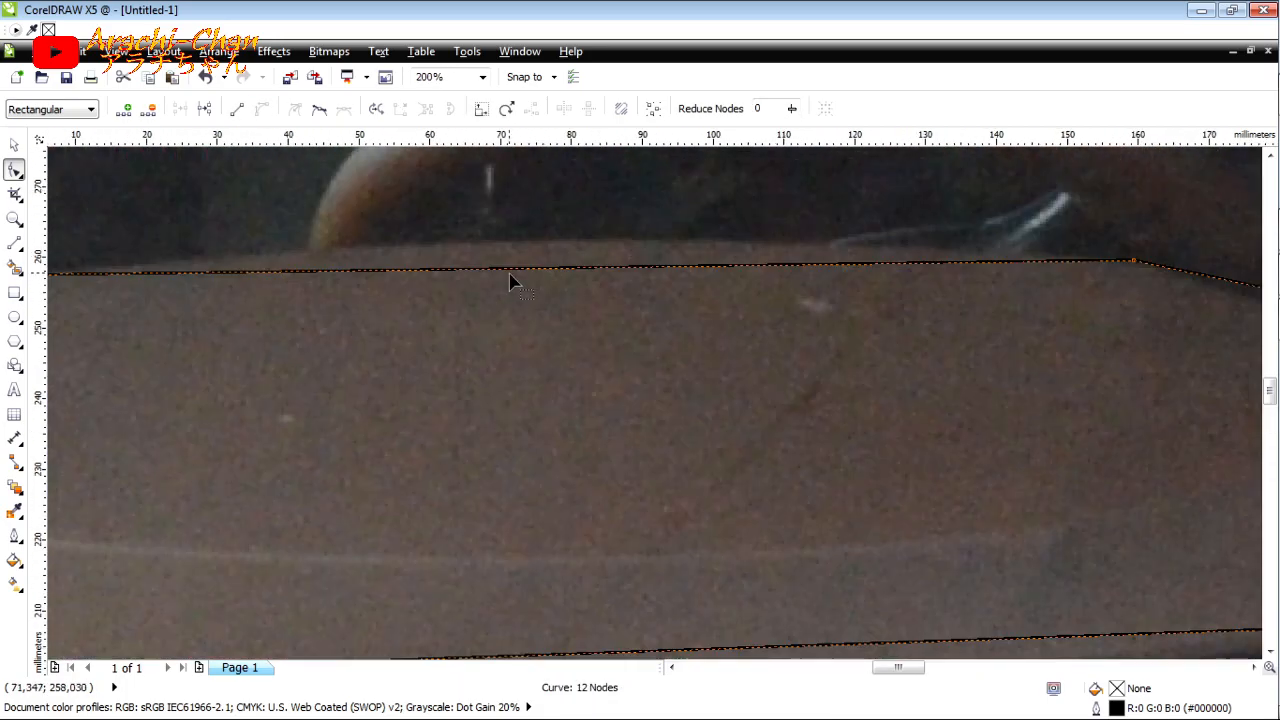
drag(510, 267, 496, 243)
Step: Bend the outline segment right of the steering wheel into a smooth S-curve along the dashboard's descending top edge
scroll(440, 263, down, 2)
scroll(582, 285, up, 2)
drag(572, 290, 460, 304)
drag(423, 262, 366, 231)
drag(460, 301, 406, 299)
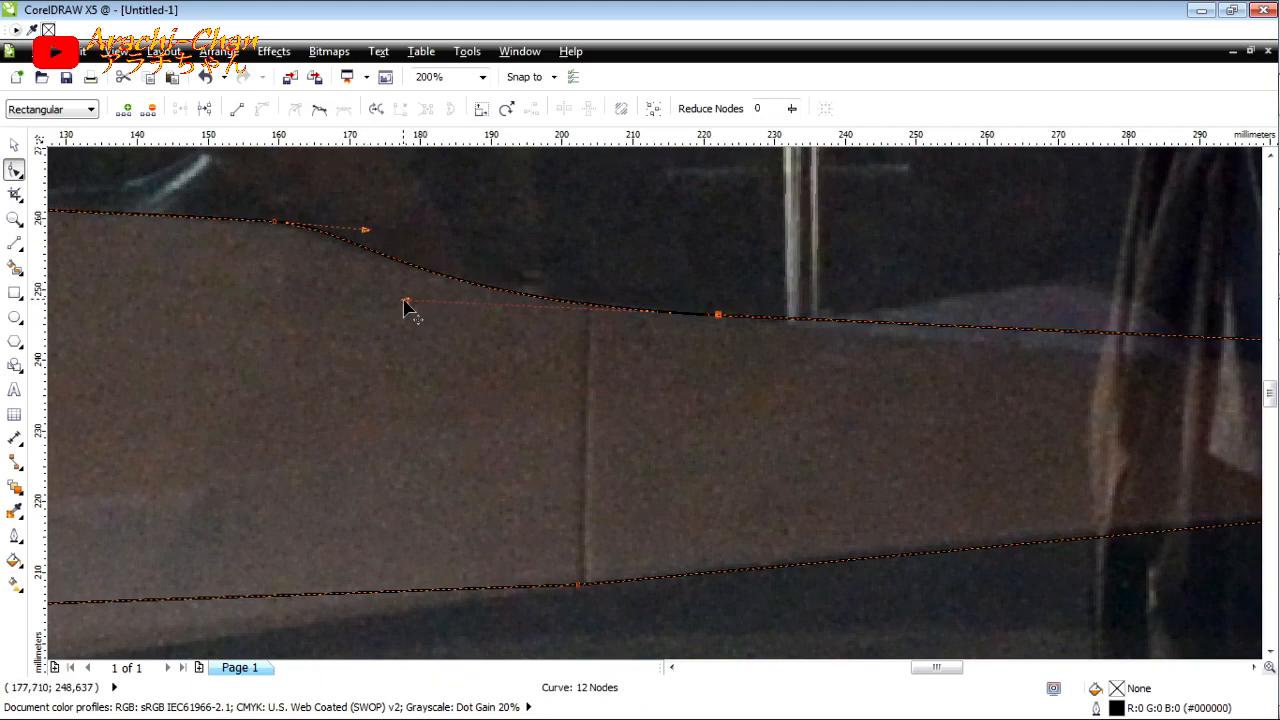
Step: Curve the long upper segment in the middle of the dashboard outline and refine the neighbouring curve handle
scroll(422, 311, down, 1)
click(796, 323)
click(263, 109)
scroll(891, 337, up, 1)
drag(891, 337, 905, 365)
scroll(557, 331, down, 1)
drag(248, 306, 225, 295)
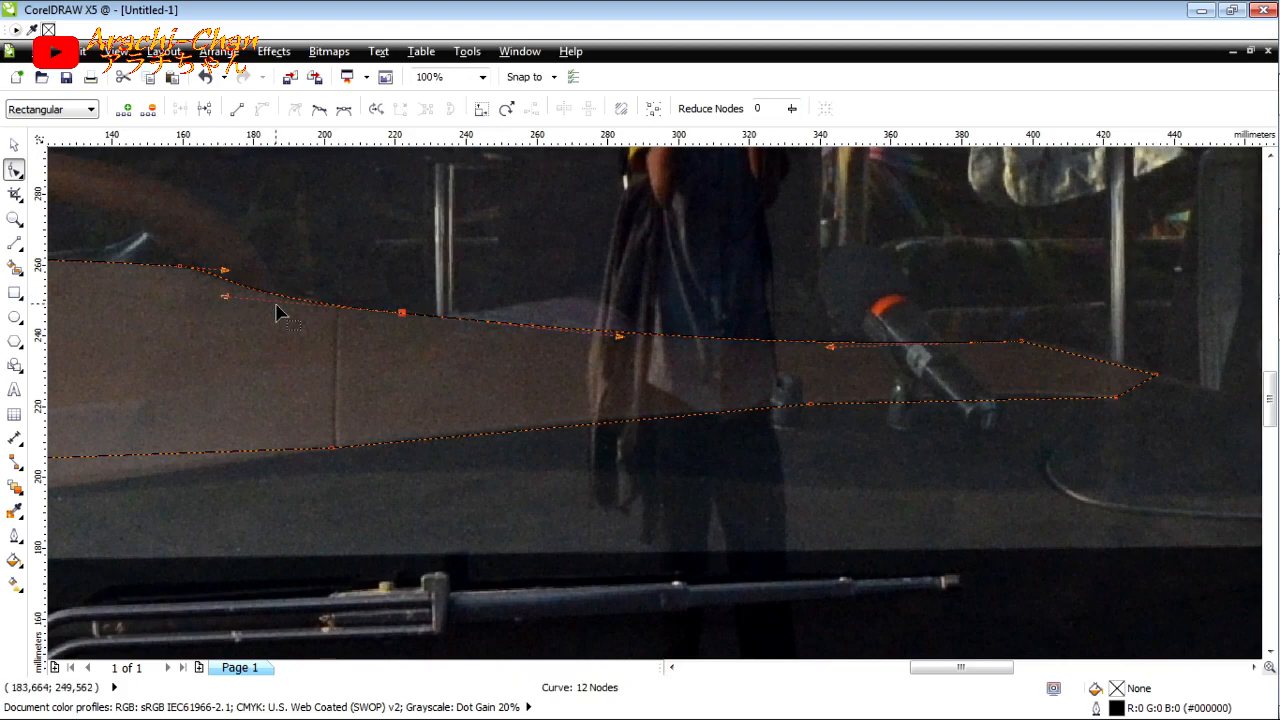
Step: Curve the upper and lower segments at the right-hand tip of the brown dashboard outline
scroll(1047, 394, up, 1)
click(731, 326)
click(263, 109)
drag(714, 329, 758, 324)
click(566, 411)
click(263, 109)
drag(534, 412, 548, 401)
Step: Delete the surplus node on the outline's lower right edge and curve the merged segment along the dashboard
scroll(548, 401, down, 2)
scroll(503, 403, up, 2)
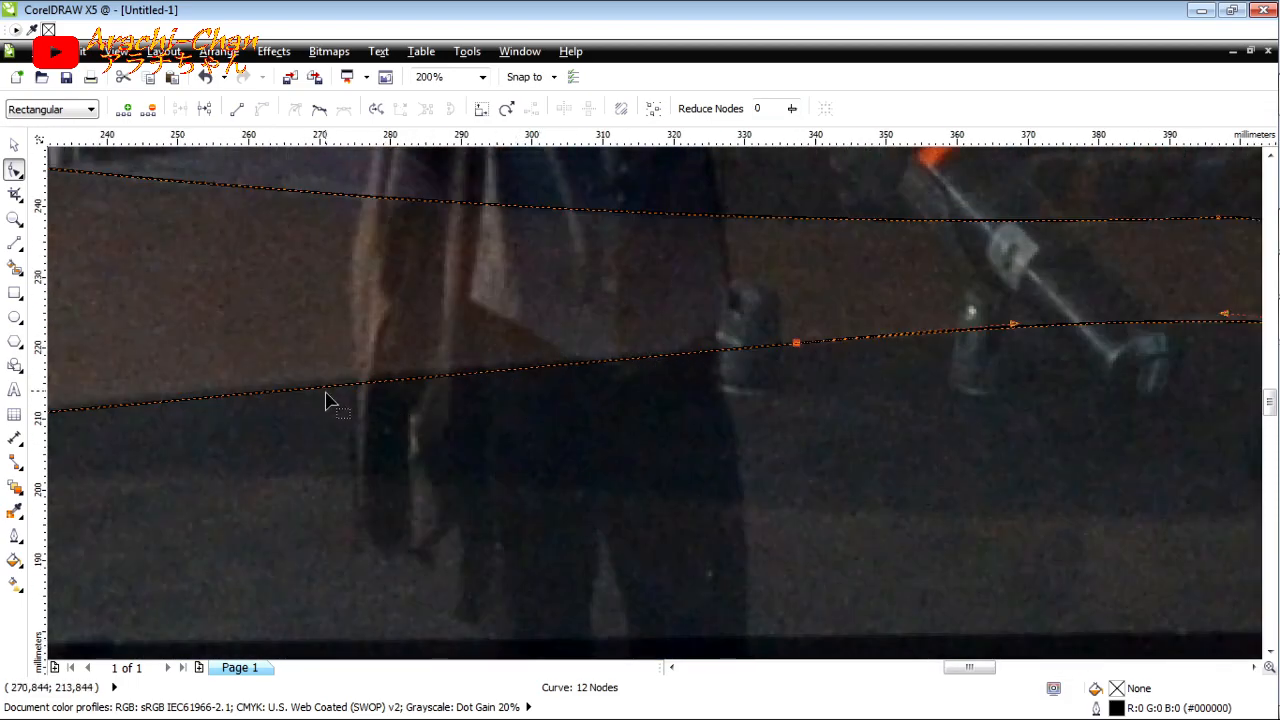
double_click(796, 343)
scroll(858, 350, down, 1)
click(1131, 337)
scroll(781, 335, up, 1)
drag(1030, 302, 1030, 331)
Step: Bend the long lower-left edge of the dashboard outline downward to follow the brown panel's rounded underside
scroll(600, 360, down, 2)
scroll(531, 345, up, 2)
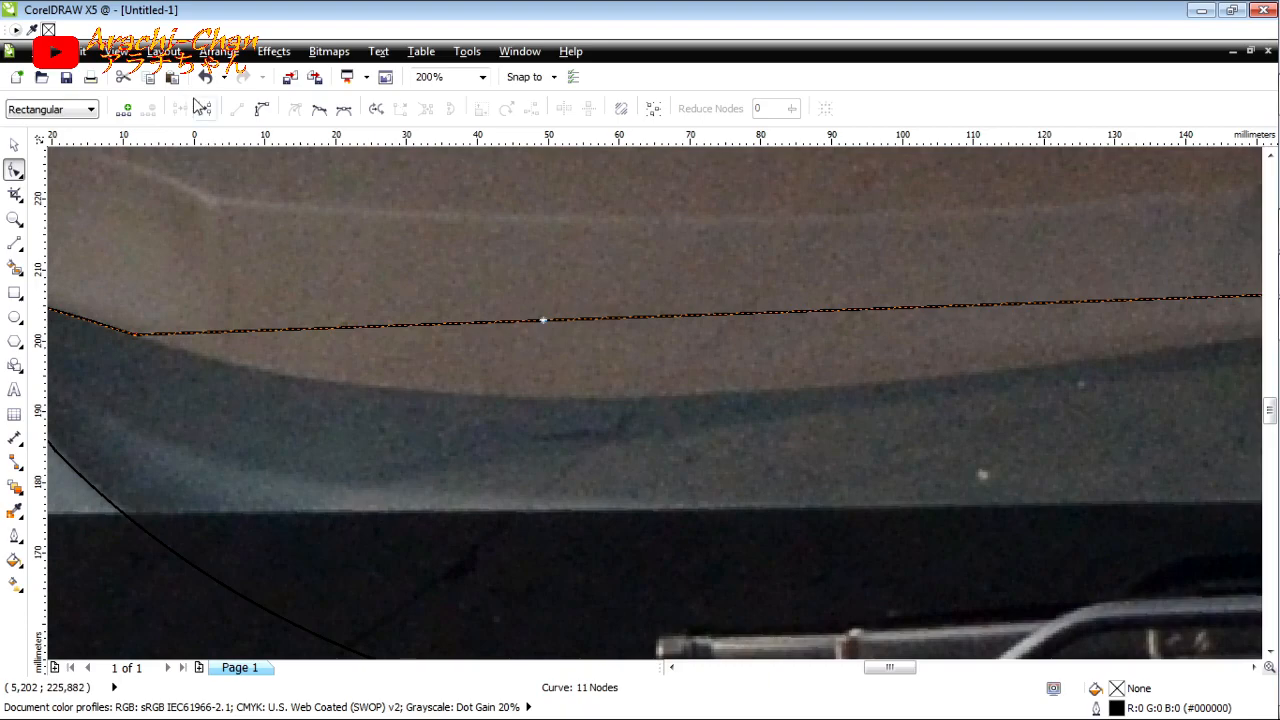
drag(766, 320, 638, 408)
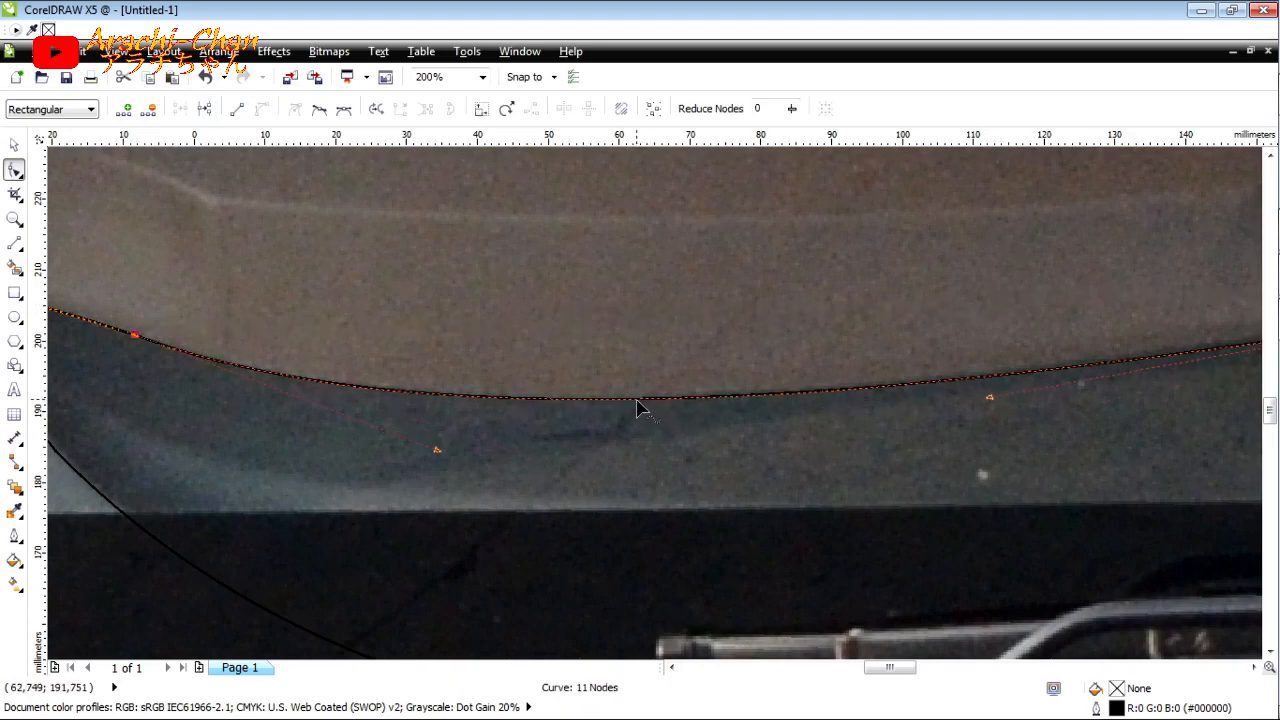
drag(440, 450, 463, 438)
drag(989, 397, 885, 415)
scroll(751, 423, down, 3)
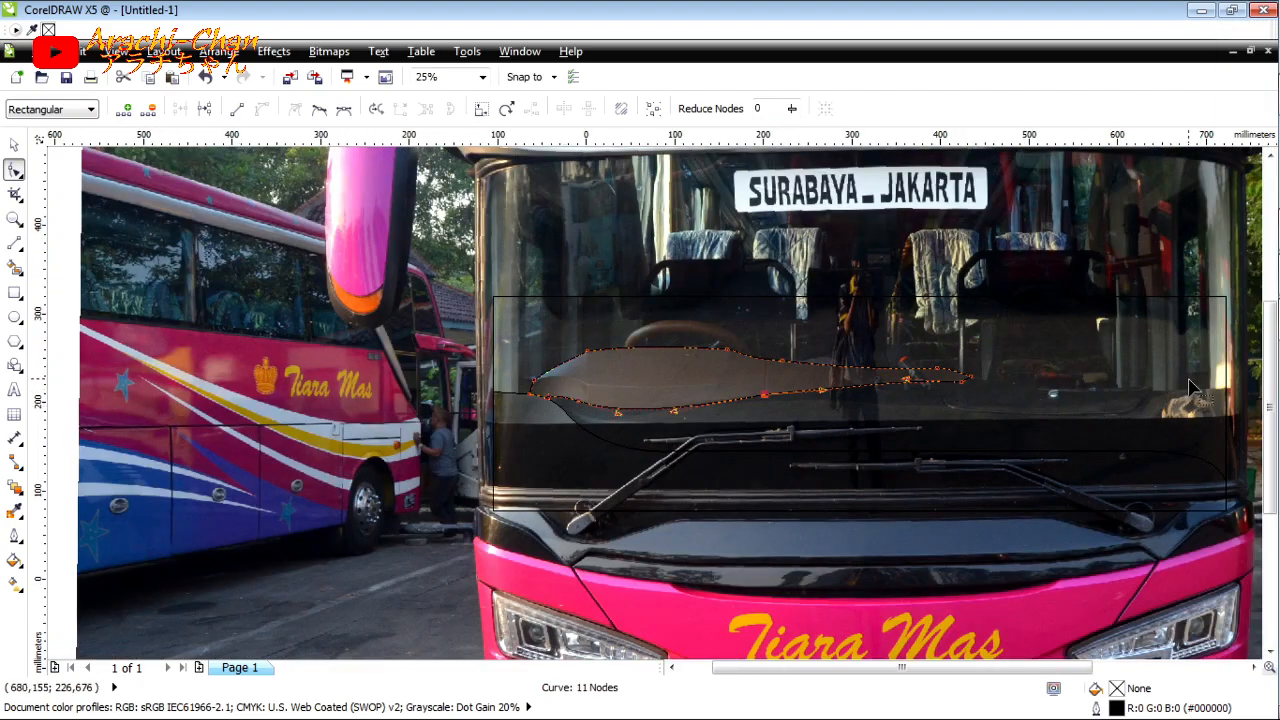
Step: Draw connected straight lines from the dashboard outline's right tip along the passenger-side dashboard top to the rectangle's right edge
scroll(1190, 387, up, 1)
key(F5)
click(756, 375)
click(887, 401)
scroll(1091, 403, up, 1)
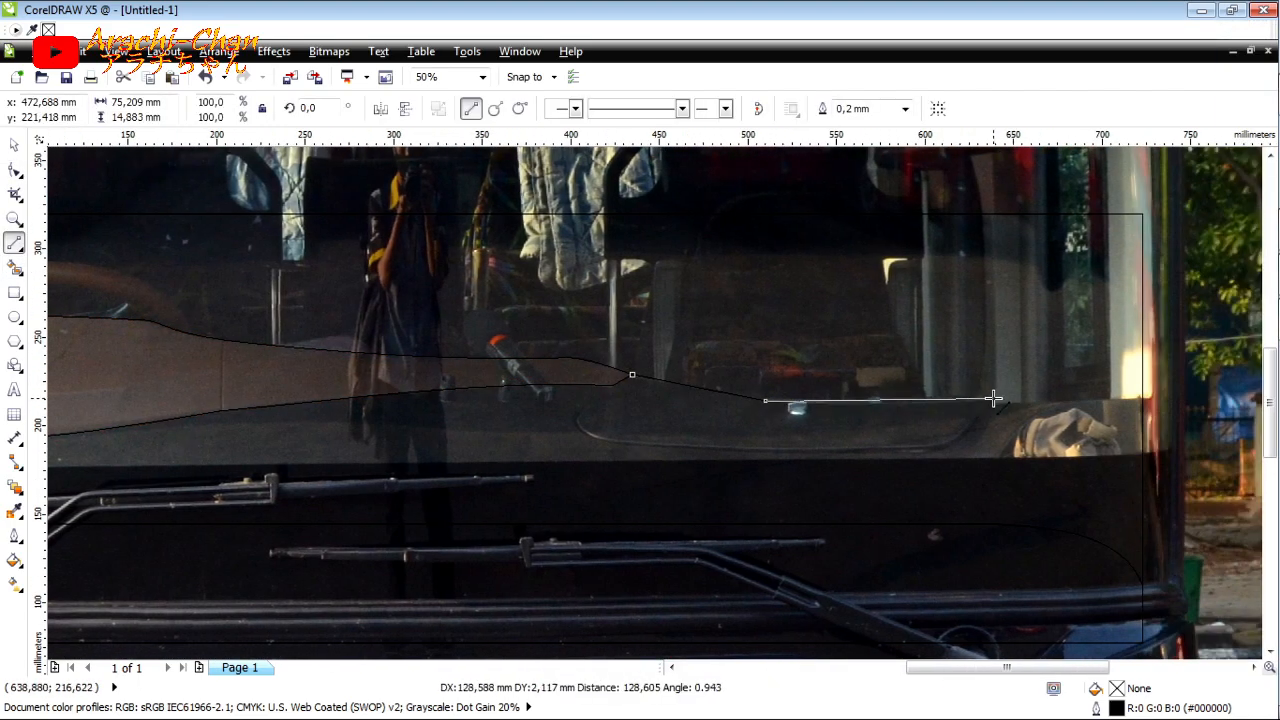
scroll(1110, 398, up, 1)
click(1115, 396)
click(956, 415)
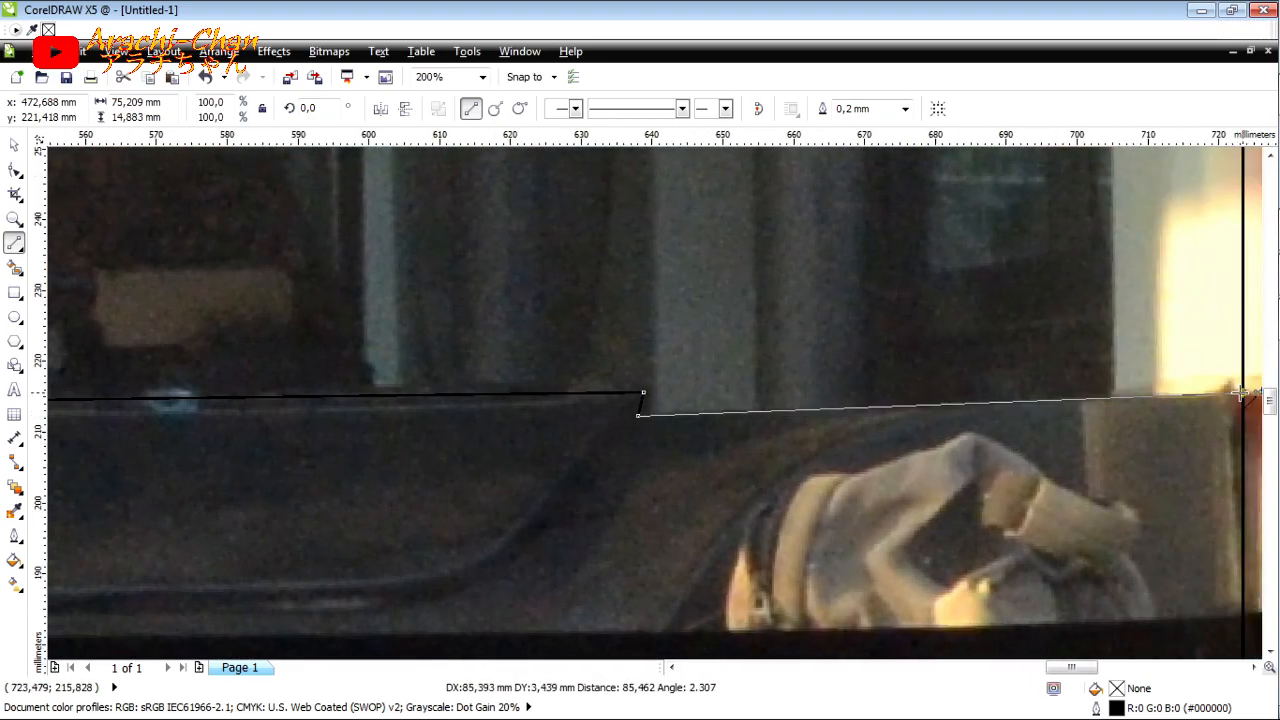
click(1240, 395)
Step: Curve the segments of the passenger-side dashboard line so they follow its top edge in the photo
click(14, 174)
drag(644, 392, 655, 388)
click(266, 394)
drag(211, 397, 210, 412)
click(261, 115)
drag(1045, 402, 1046, 404)
scroll(975, 362, down, 2)
scroll(520, 345, up, 2)
click(792, 400)
click(262, 112)
drag(819, 406, 802, 411)
scroll(645, 405, down, 1)
Step: Draw connected straight lines from the brown outline's lower right corner around the underside of the passenger-side panel to its upper right corner
click(14, 245)
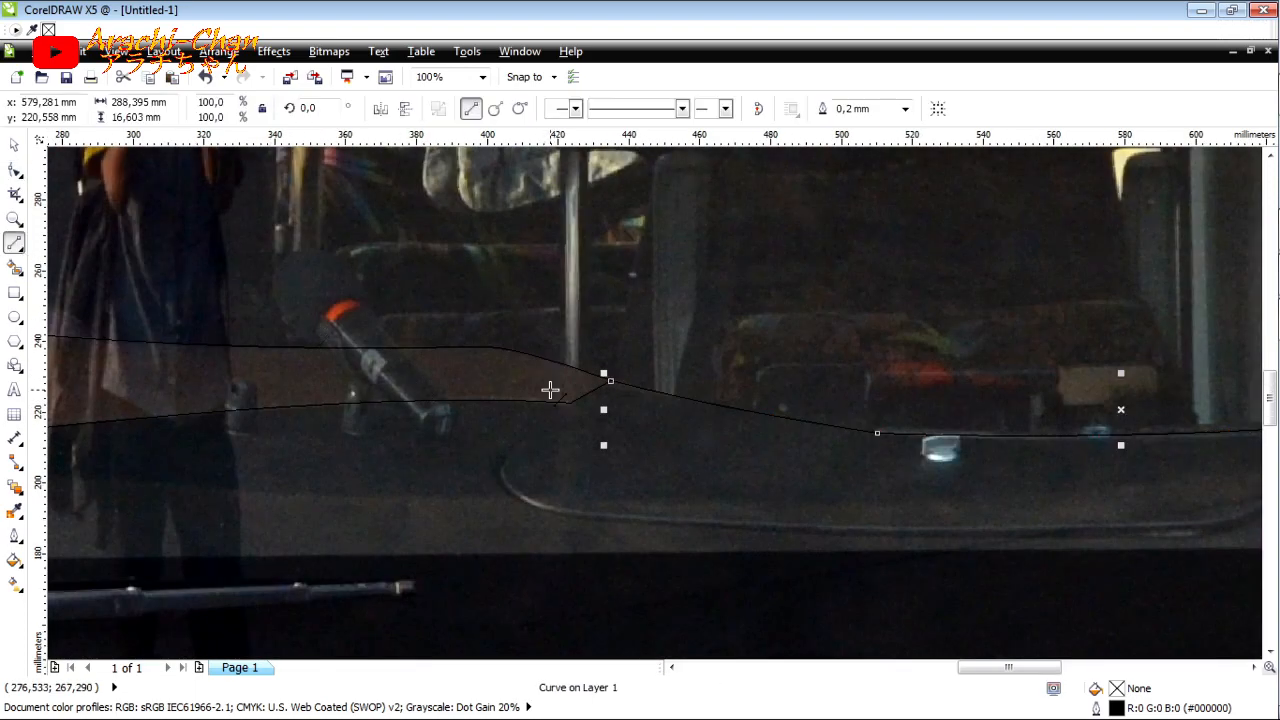
click(603, 517)
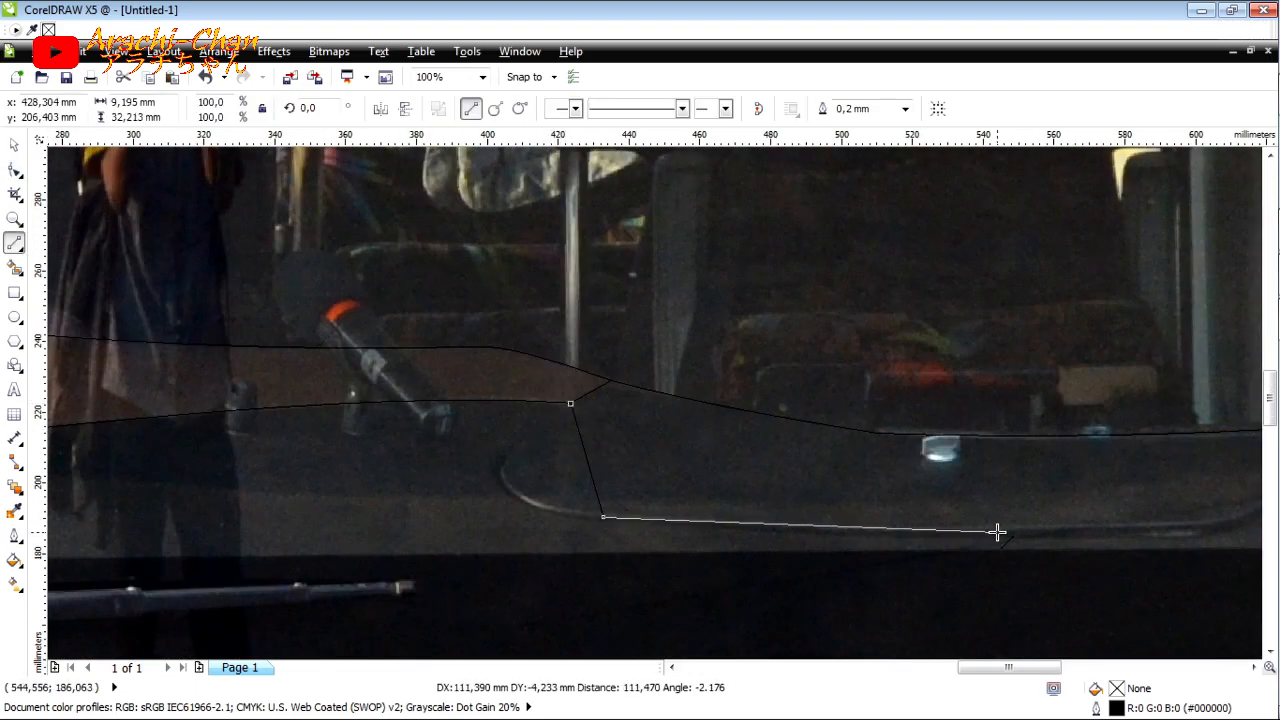
click(1103, 523)
scroll(1150, 520, right, 2)
click(1186, 428)
Step: Add a node to the panel line's right side, move it outward, and round the lower right corner
key(F10)
double_click(938, 467)
drag(938, 467, 1040, 506)
click(870, 538)
click(261, 109)
drag(872, 545, 900, 573)
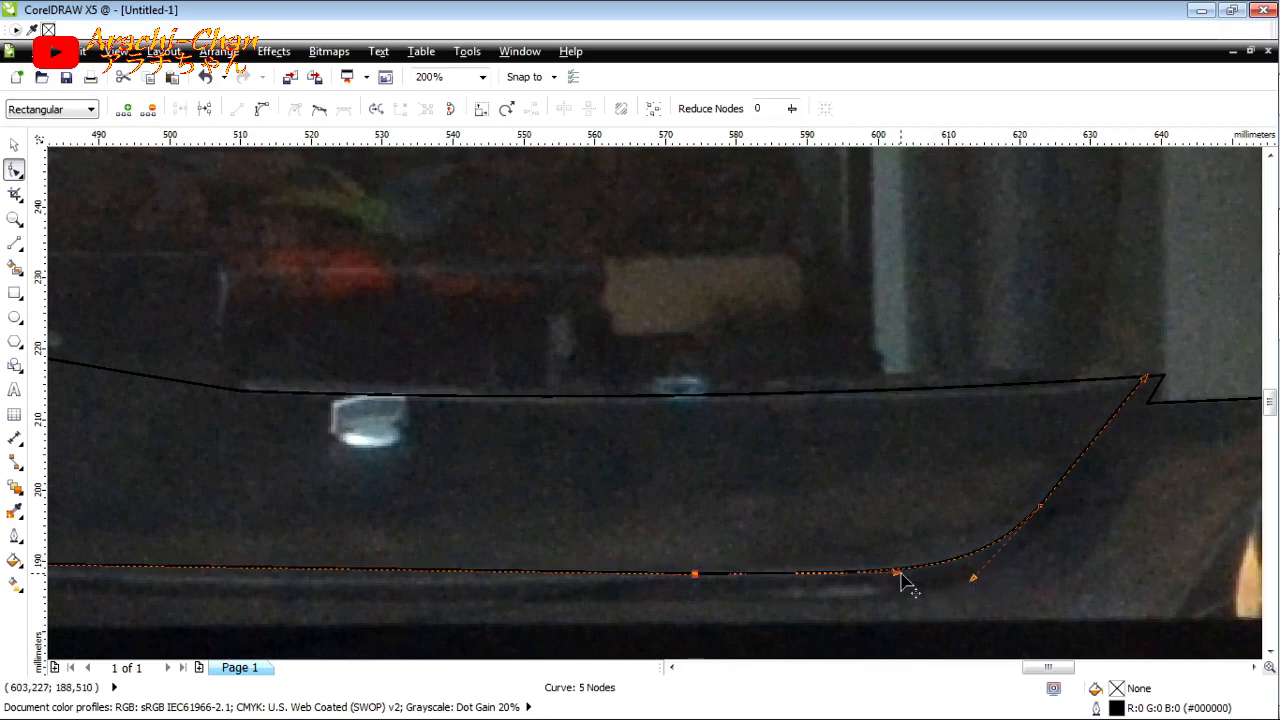
Step: Curve the bottom segment of the passenger-side panel line and refine the adjoining curve handle
scroll(937, 571, down, 1)
click(584, 570)
click(261, 109)
scroll(604, 591, up, 1)
drag(609, 548, 609, 563)
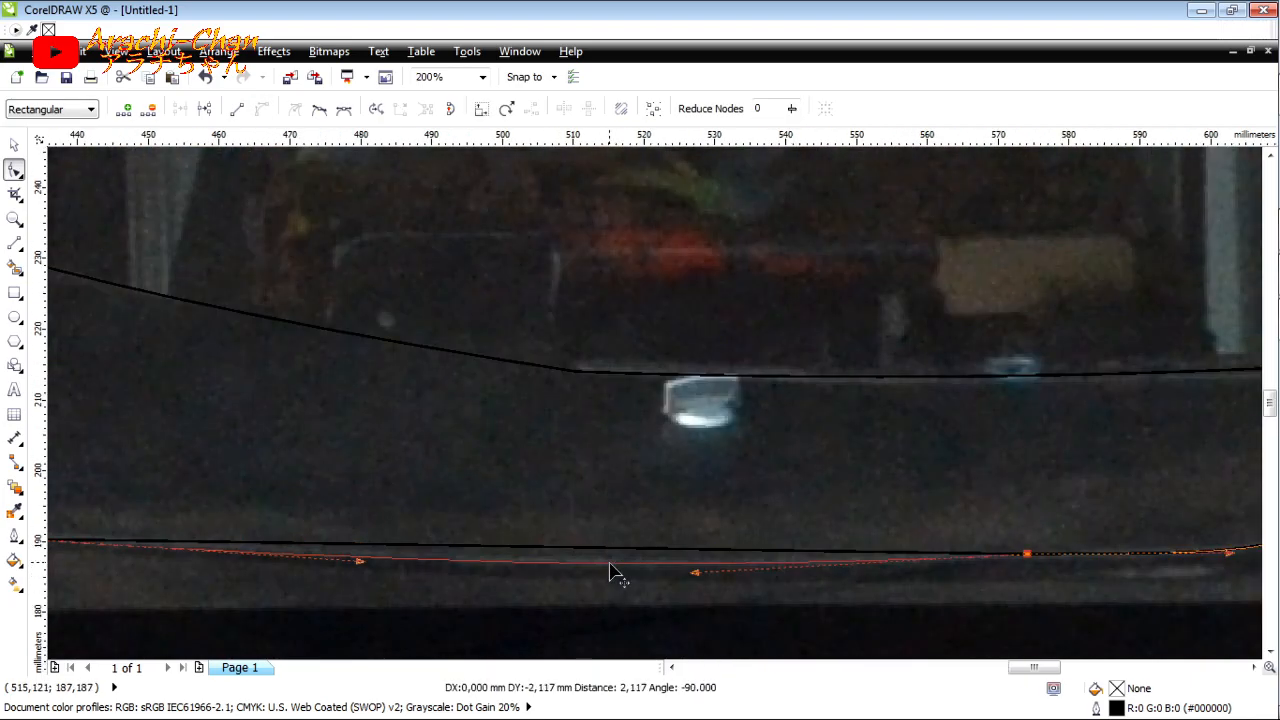
drag(1234, 553, 1241, 546)
Step: Bend the left segment of the panel line outward to form the panel's rounded left end
scroll(1112, 549, down, 1)
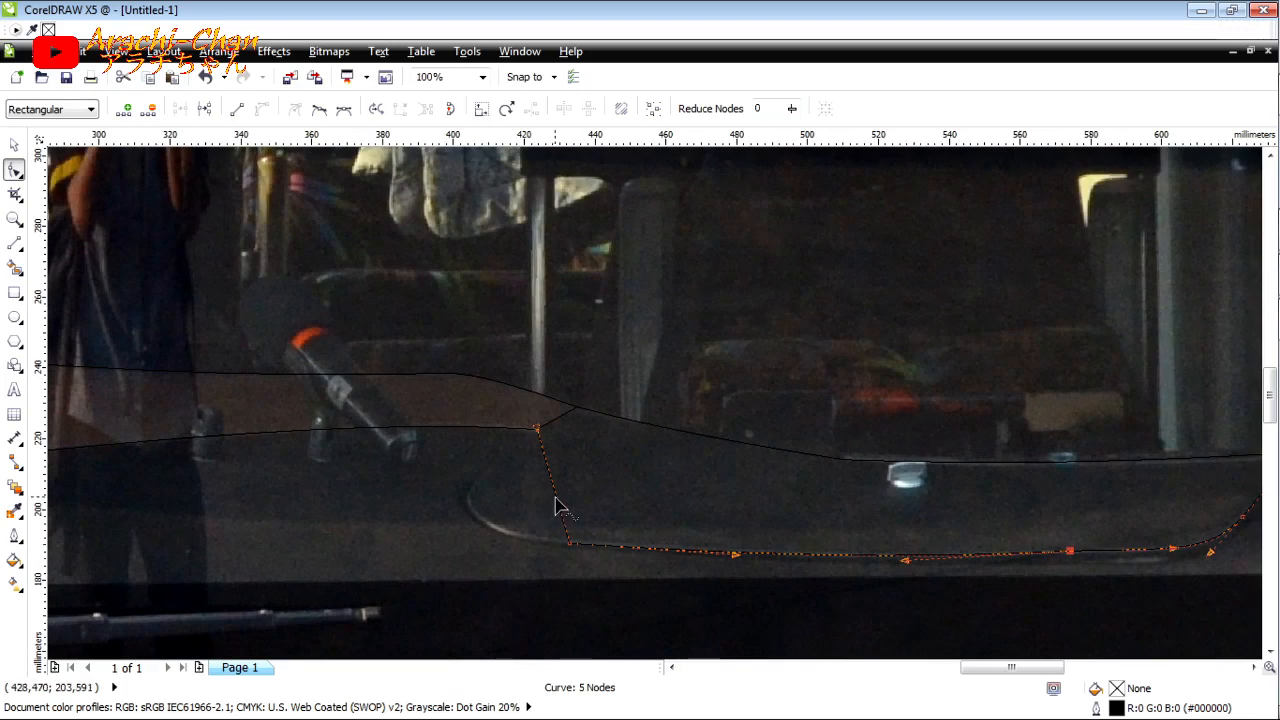
scroll(557, 500, up, 1)
drag(555, 496, 435, 503)
drag(439, 579, 453, 591)
drag(437, 504, 423, 506)
Step: Duplicate the passenger-side panel curve slightly to the left of the original
scroll(423, 506, up, 1)
key(space)
drag(496, 489, 474, 490)
right_click(474, 490)
Step: Reshape the left end of the duplicated panel curve so it meets the dashboard outline and parallels the original
scroll(298, 471, down, 1)
click(14, 170)
scroll(516, 346, up, 1)
drag(531, 313, 535, 314)
scroll(388, 326, down, 2)
scroll(430, 442, up, 3)
drag(597, 399, 579, 432)
scroll(372, 409, down, 3)
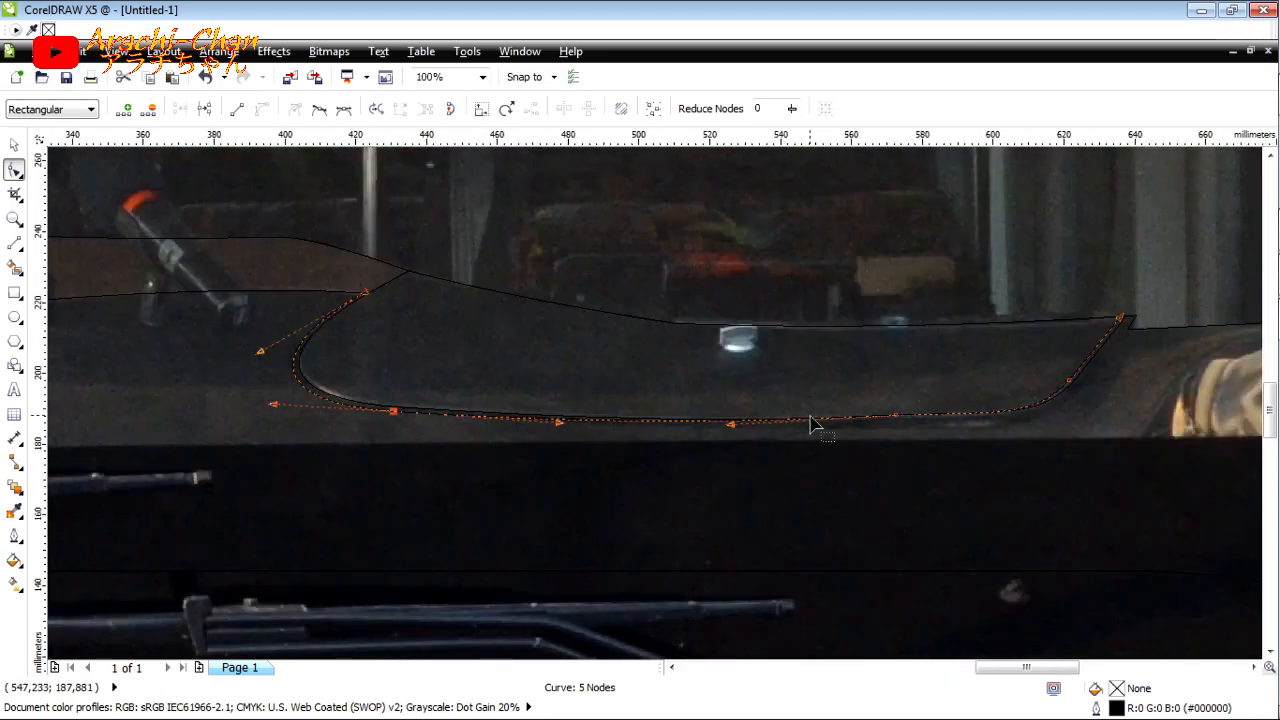
Step: Adjust the duplicated curve's right end and bottom nodes to form an even border outside the original panel curve
scroll(812, 425, up, 3)
scroll(883, 420, down, 2)
scroll(757, 423, up, 2)
drag(1037, 329, 1059, 347)
drag(916, 491, 898, 517)
key(ctrl+z)
drag(732, 494, 742, 500)
scroll(980, 349, down, 2)
scroll(812, 352, down, 3)
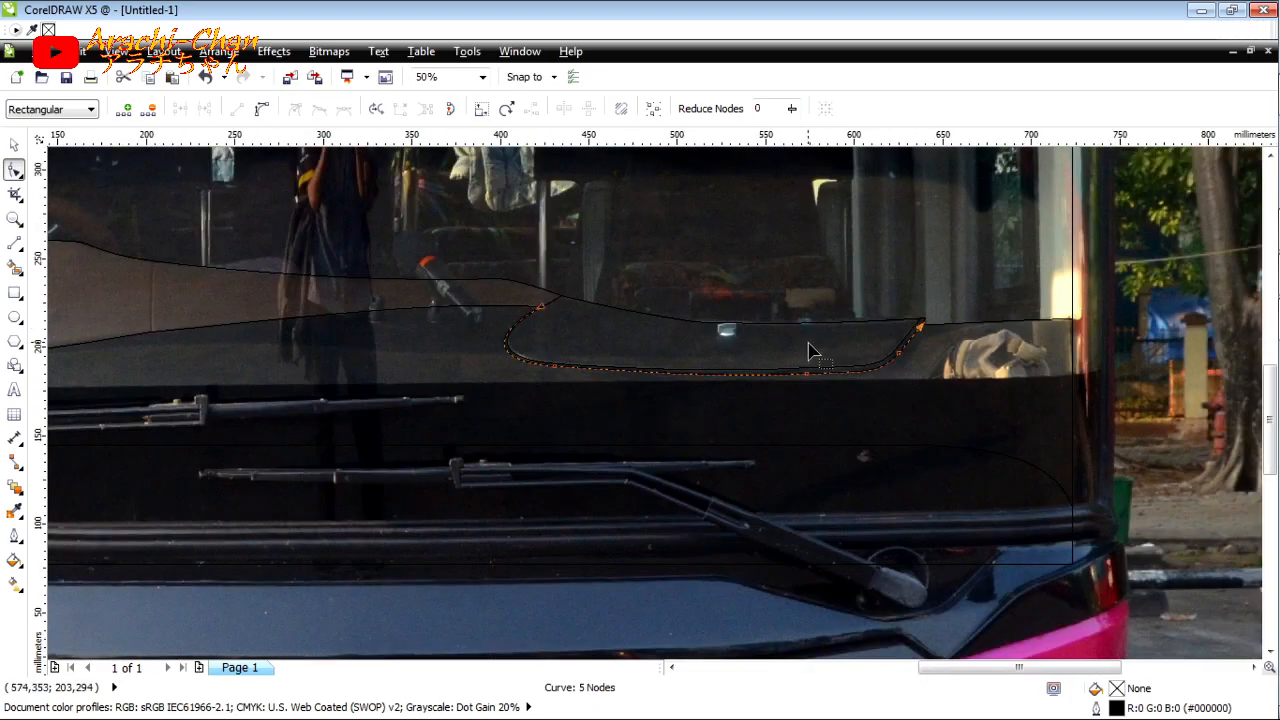
Step: Draw a line from the right dashboard top down to the lower windscreen curve and bend it toward the left
scroll(1000, 350, up, 2)
scroll(668, 333, up, 2)
click(16, 244)
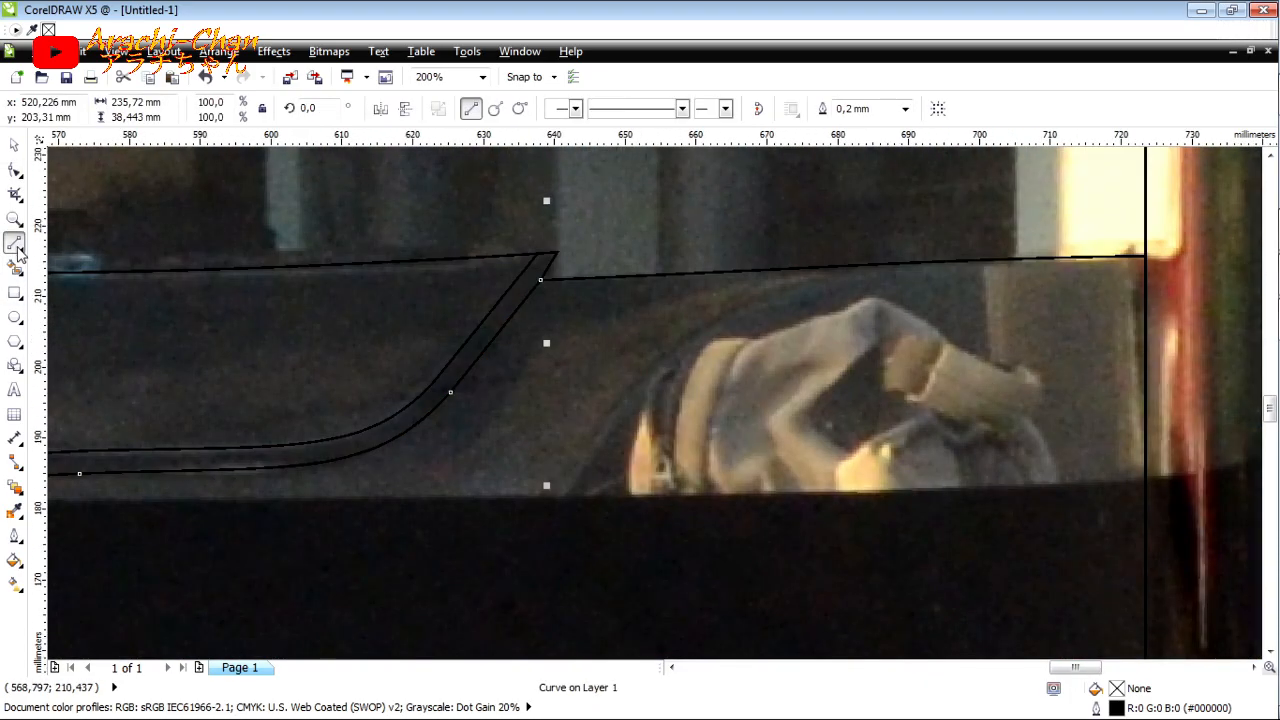
scroll(160, 277, down, 2)
scroll(160, 278, up, 1)
drag(518, 271, 326, 518)
key(F10)
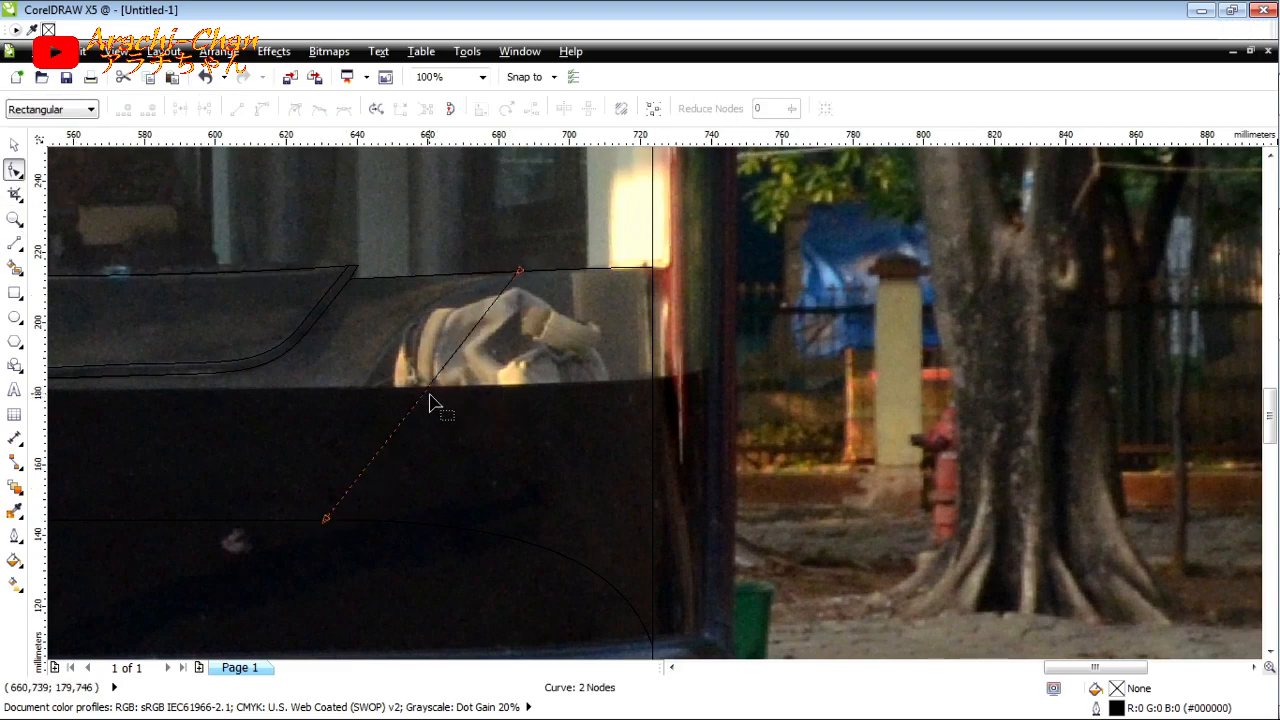
click(262, 109)
drag(421, 396, 383, 354)
scroll(560, 370, down, 3)
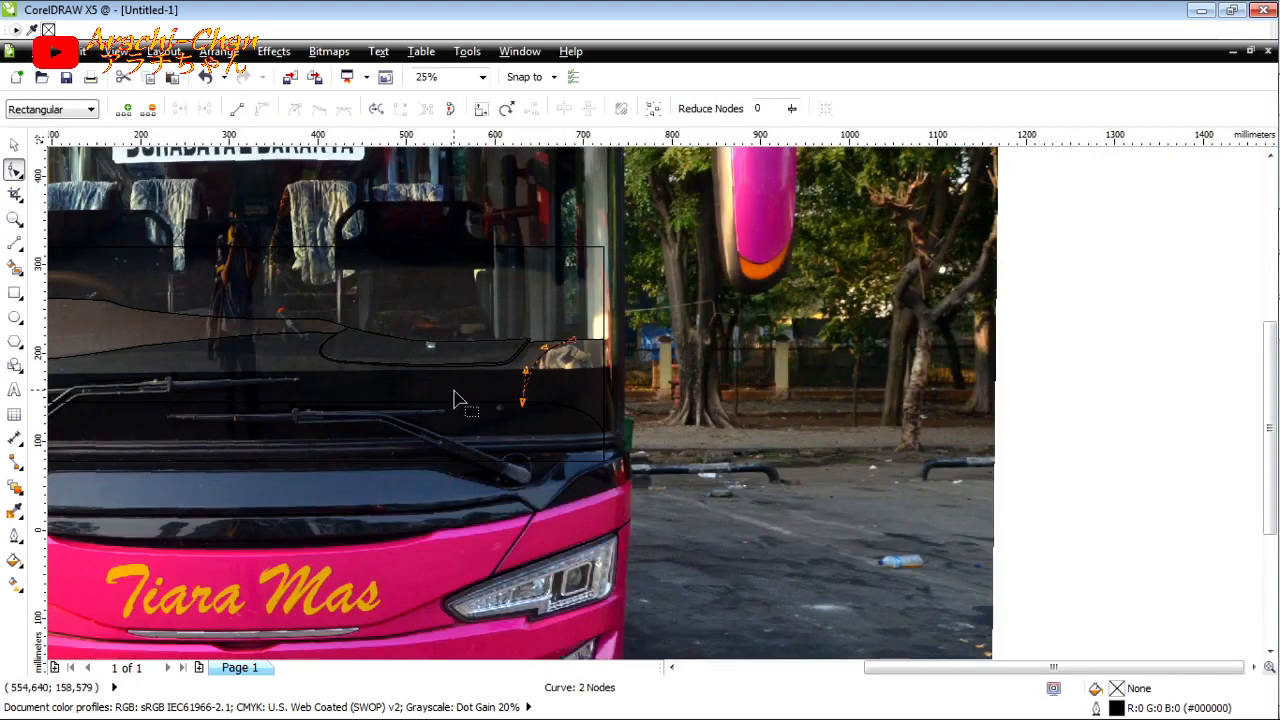
Step: Draw a nearly vertical seam line about 40 mm long across the brown dashboard, right of the steering wheel
scroll(191, 360, up, 3)
key(F5)
drag(1080, 305, 1076, 452)
Step: Draw connected straight lines along the brown dashboard's horizontal crease to the outline's left tip
scroll(573, 404, right, 3)
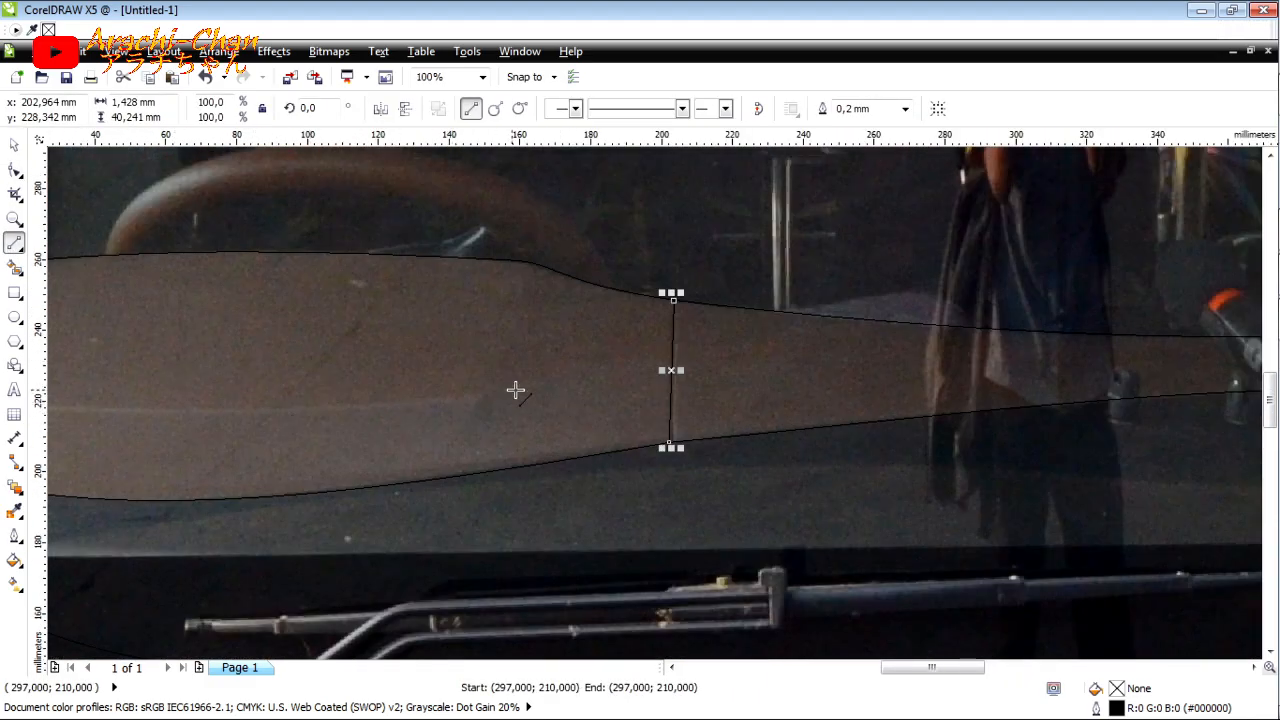
mouse_move(886, 322)
mouse_down()
mouse_move(783, 350)
mouse_move(251, 404)
mouse_up()
scroll(420, 395, left, 3)
mouse_move(251, 404)
mouse_down()
mouse_move(109, 391)
mouse_move(157, 373)
mouse_move(135, 387)
mouse_up()
Step: Bend the left segment of the dashboard crease line upward to follow the brown panel's rounded left fold
key(F10)
scroll(170, 391, up, 1)
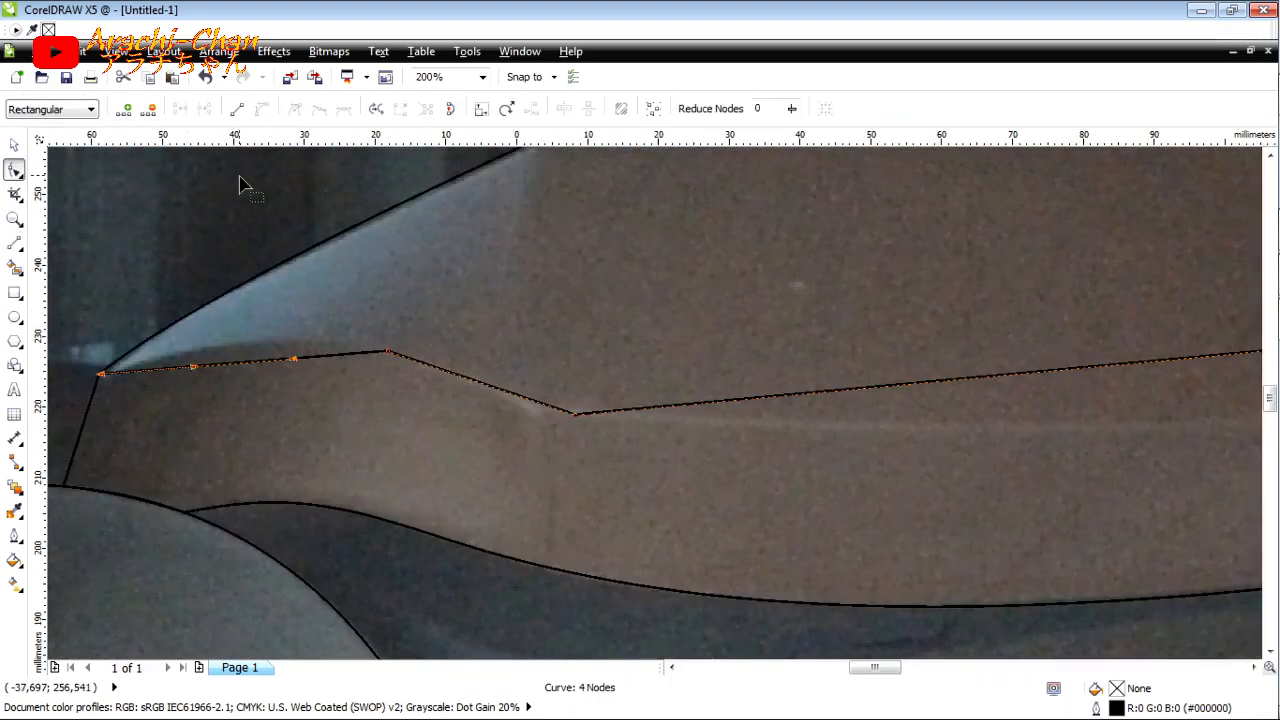
drag(230, 368, 232, 348)
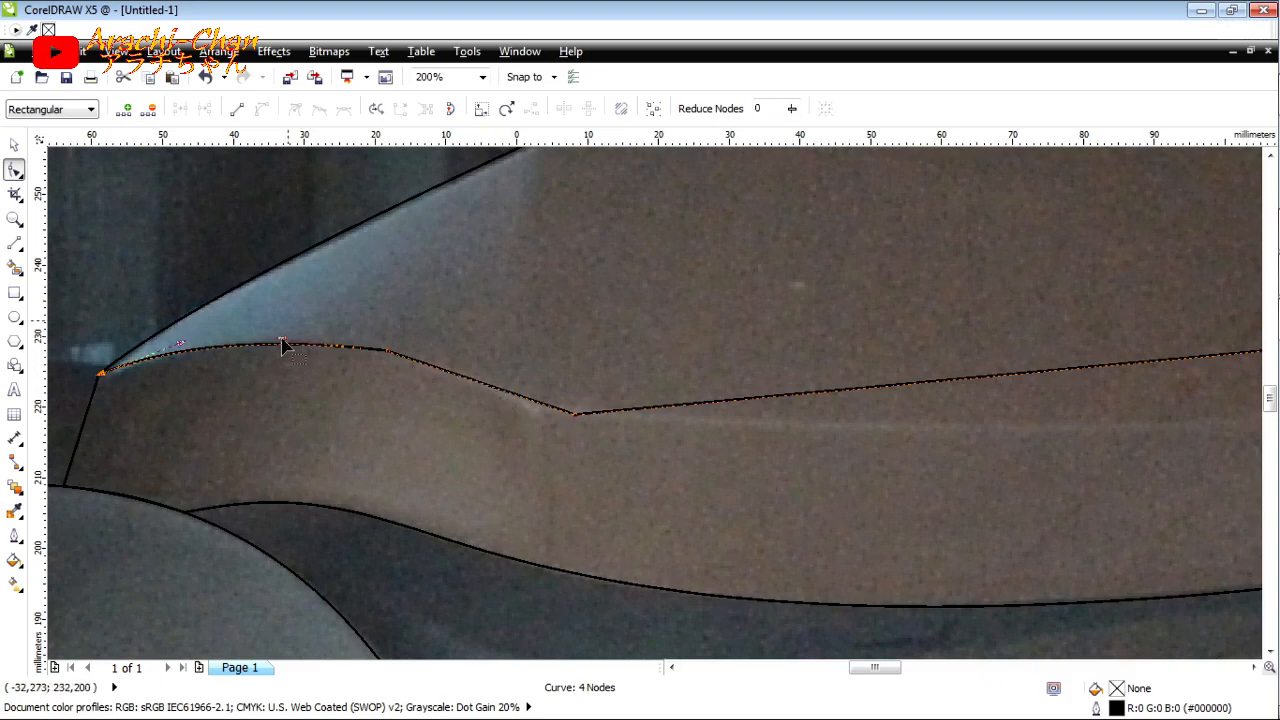
mouse_move(1265, 328)
click(388, 350)
drag(282, 339, 322, 325)
Step: Convert the crease line's long right segment to a curve and bow it downward along the brown dashboard's crease
click(677, 407)
click(262, 112)
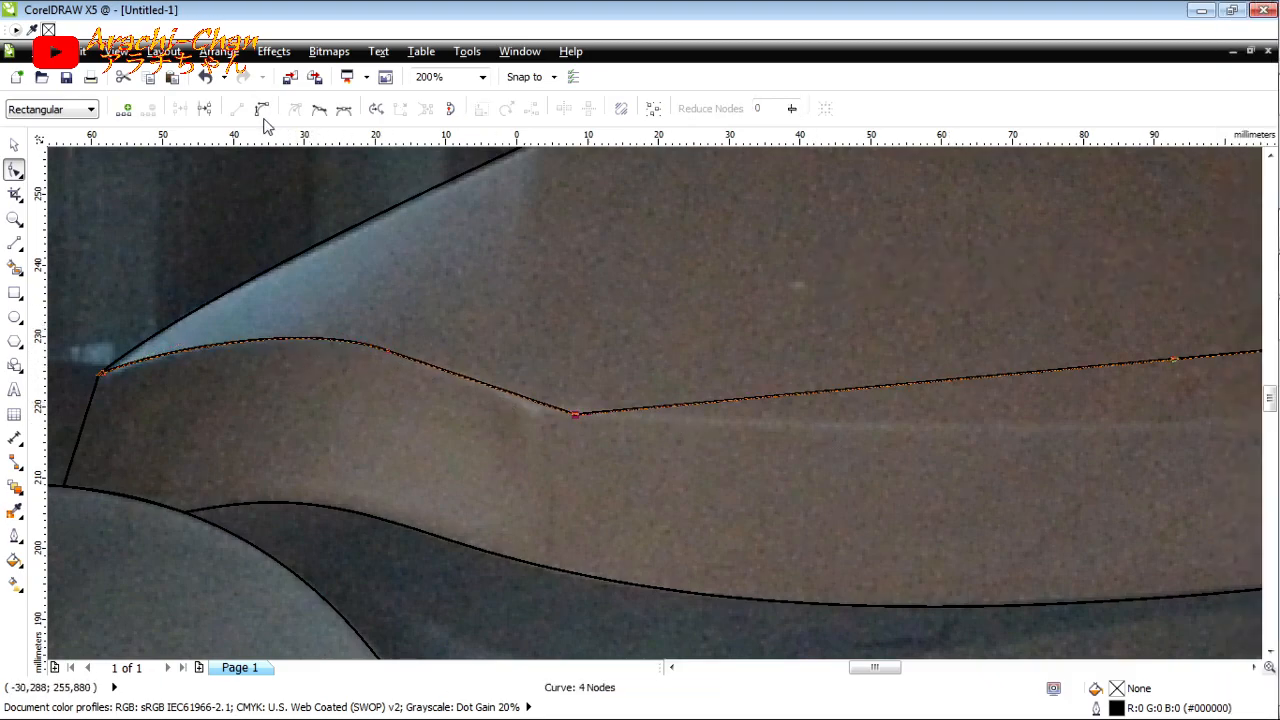
scroll(175, 216, down, 1)
drag(856, 272, 877, 320)
scroll(1005, 330, down, 1)
scroll(572, 399, up, 1)
scroll(465, 393, down, 2)
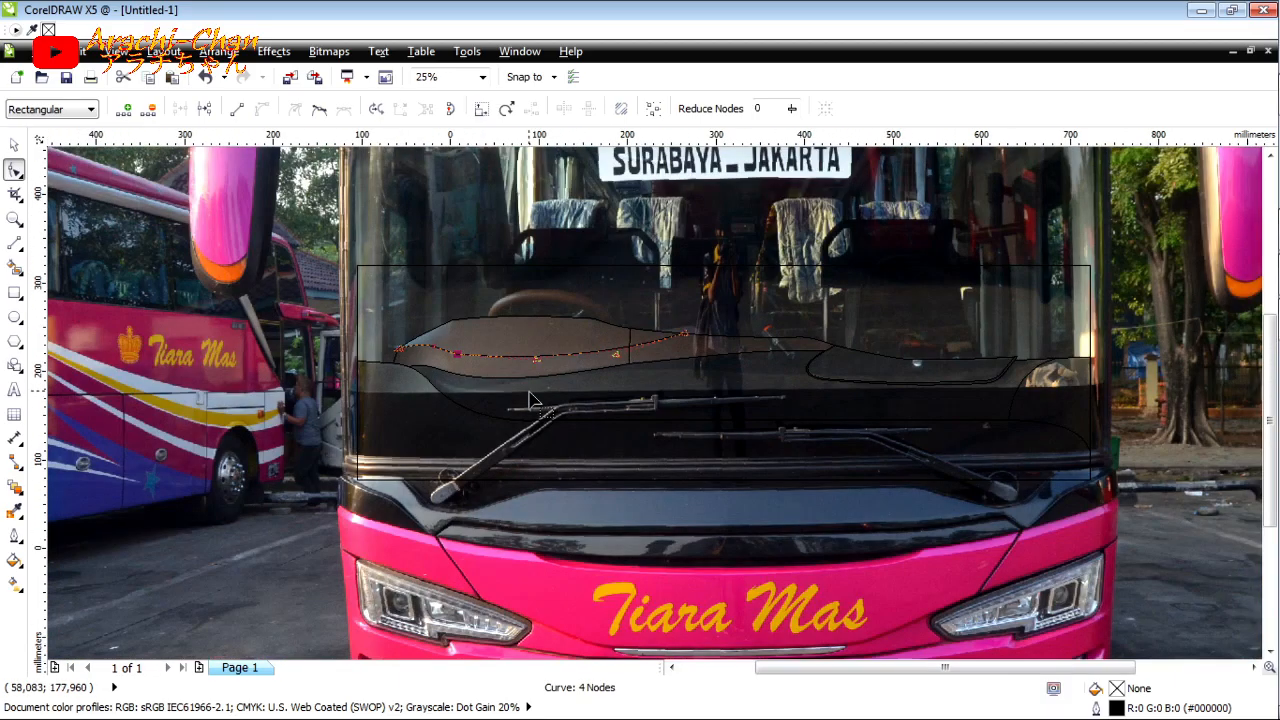
Step: Draw connected lines below the brown dashboard: a segment about 20 mm wide at the left, extended straight to the right side curve
key(F5)
scroll(432, 357, up, 2)
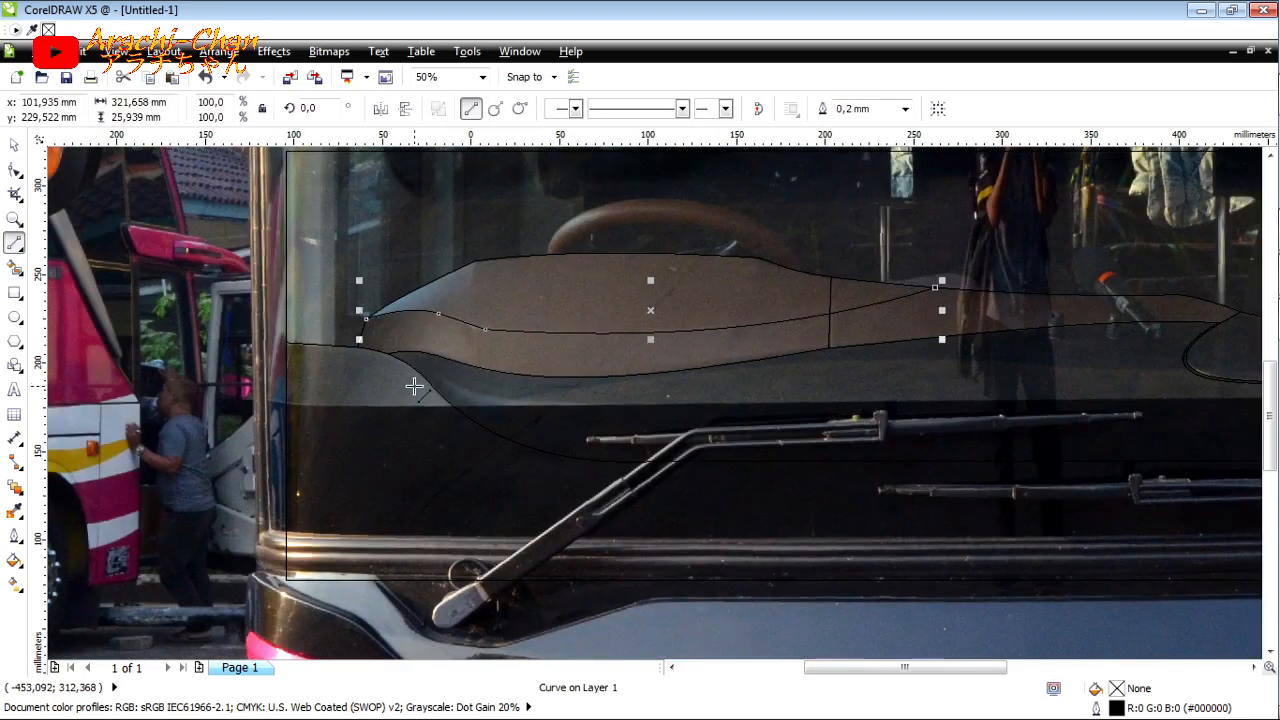
click(394, 337)
double_click(464, 379)
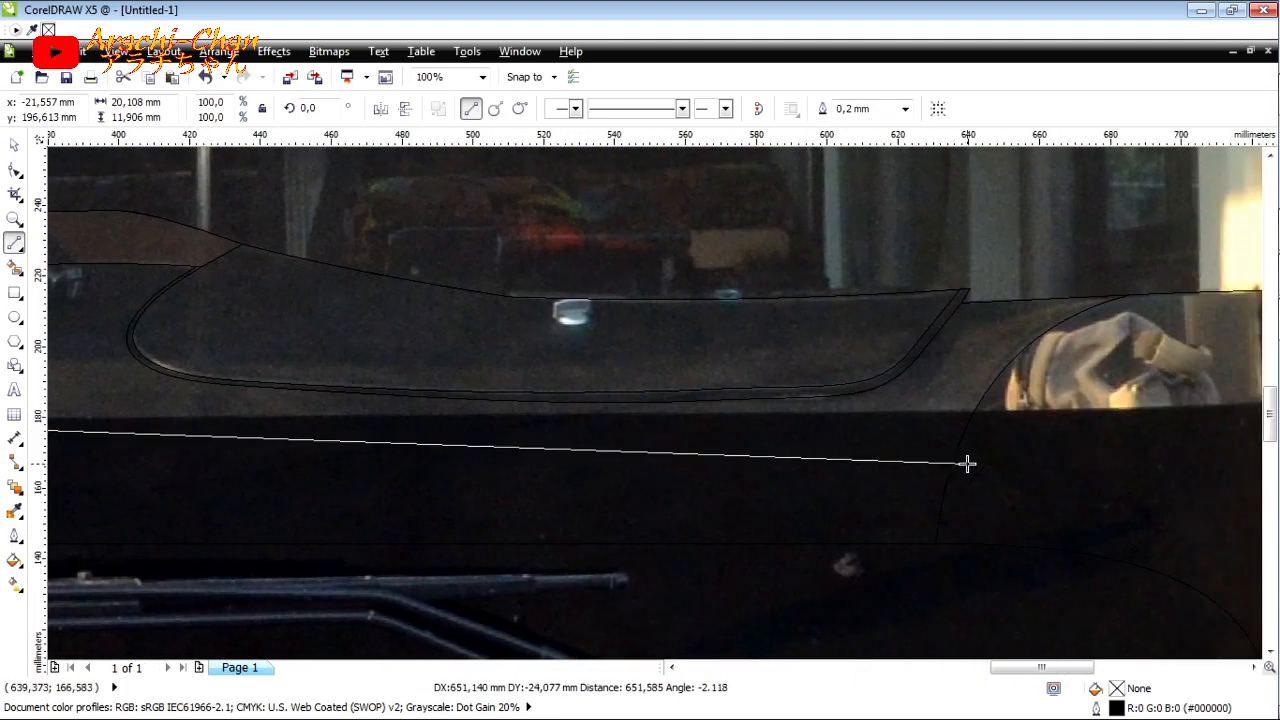
click(962, 439)
scroll(955, 438, down, 2)
scroll(290, 396, up, 1)
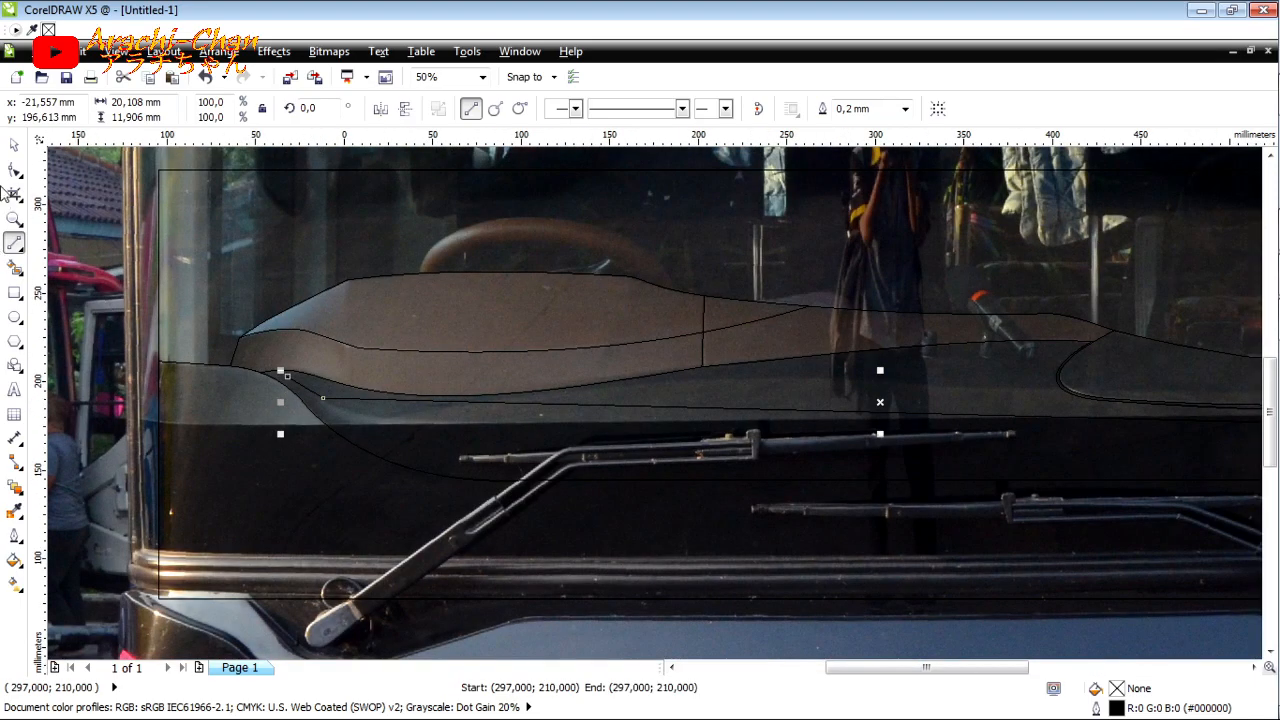
Step: Bend both segments of the new line into a smooth sweep following the lower dashboard fold
click(14, 171)
drag(706, 420, 445, 457)
drag(1033, 415, 860, 440)
scroll(310, 391, up, 2)
scroll(221, 331, down, 1)
scroll(165, 315, up, 1)
drag(838, 617, 722, 598)
drag(238, 313, 229, 291)
Step: Add a short diagonal line from the sweeping curve's left tip down to the right and bend it slightly
click(14, 246)
click(189, 289)
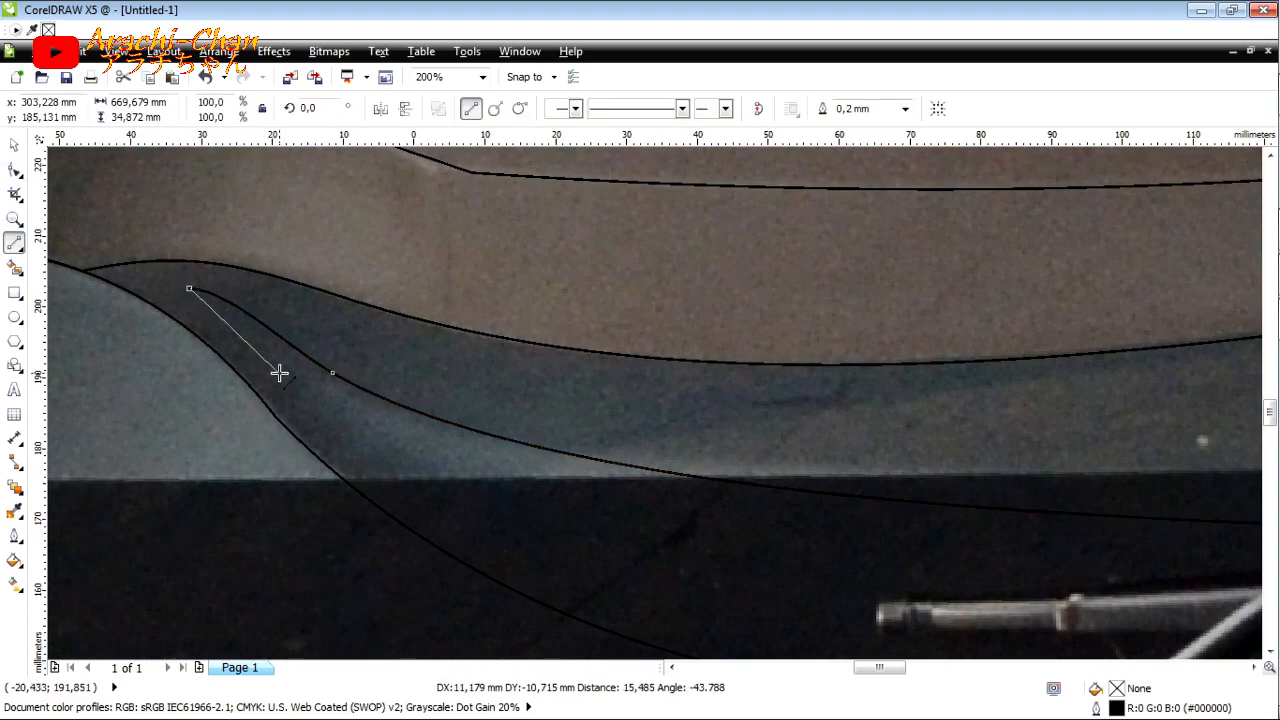
click(309, 394)
key(F10)
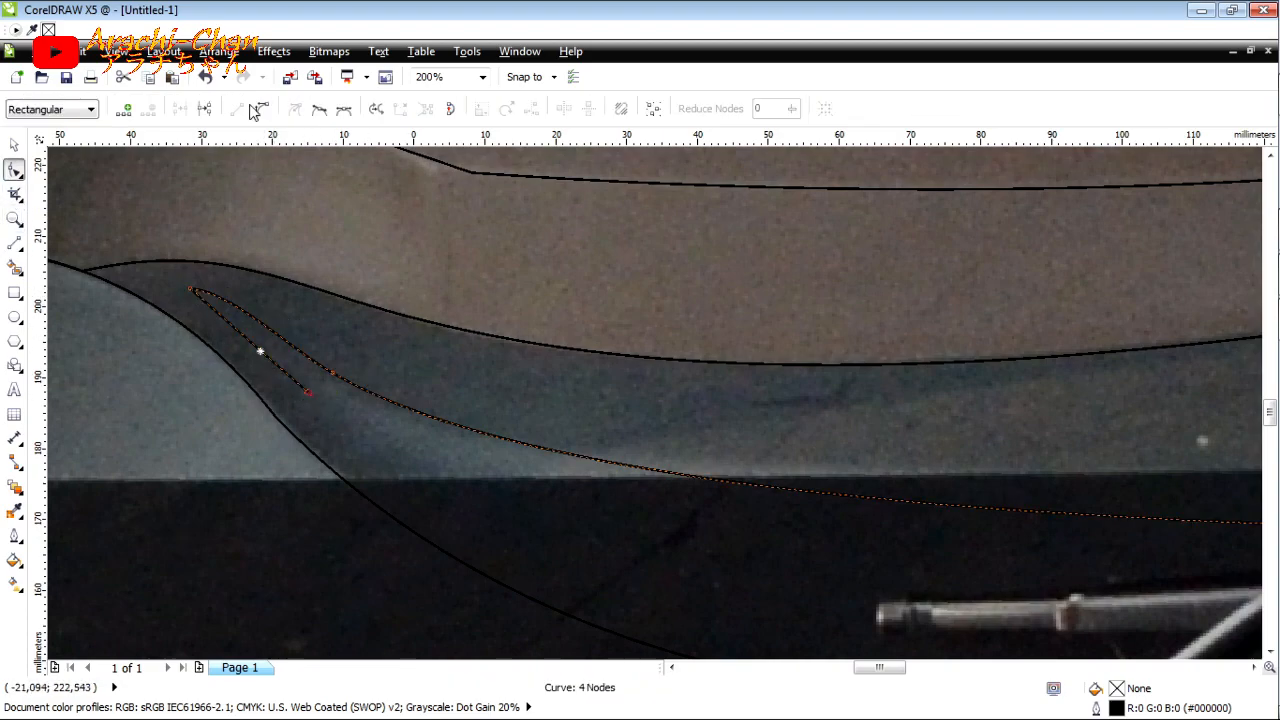
click(257, 111)
mouse_move(248, 340)
mouse_down()
mouse_move(256, 333)
mouse_move(254, 349)
mouse_up()
scroll(252, 331, up, 2)
scroll(206, 333, down, 2)
Step: Extend the short line with a long straight line to the dashboard's right side curve, below the first sweep
click(15, 245)
scroll(420, 385, down, 1)
click(351, 390)
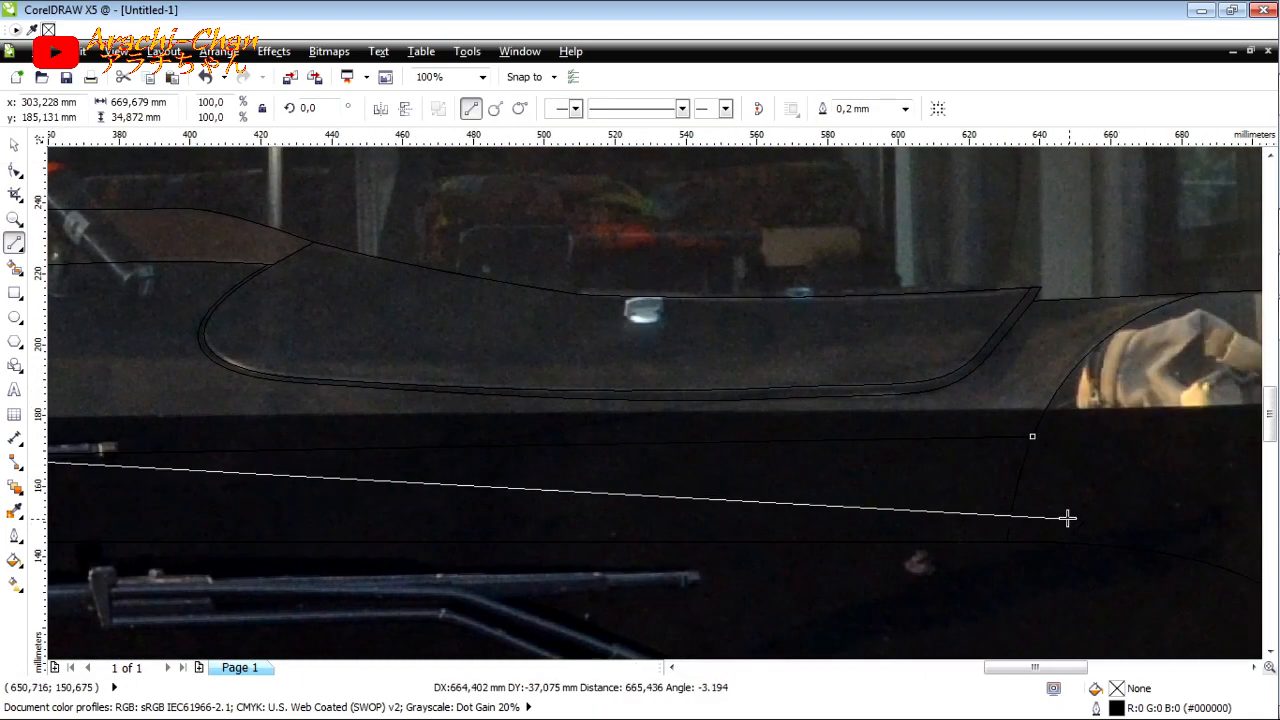
click(1012, 497)
scroll(1080, 477, down, 1)
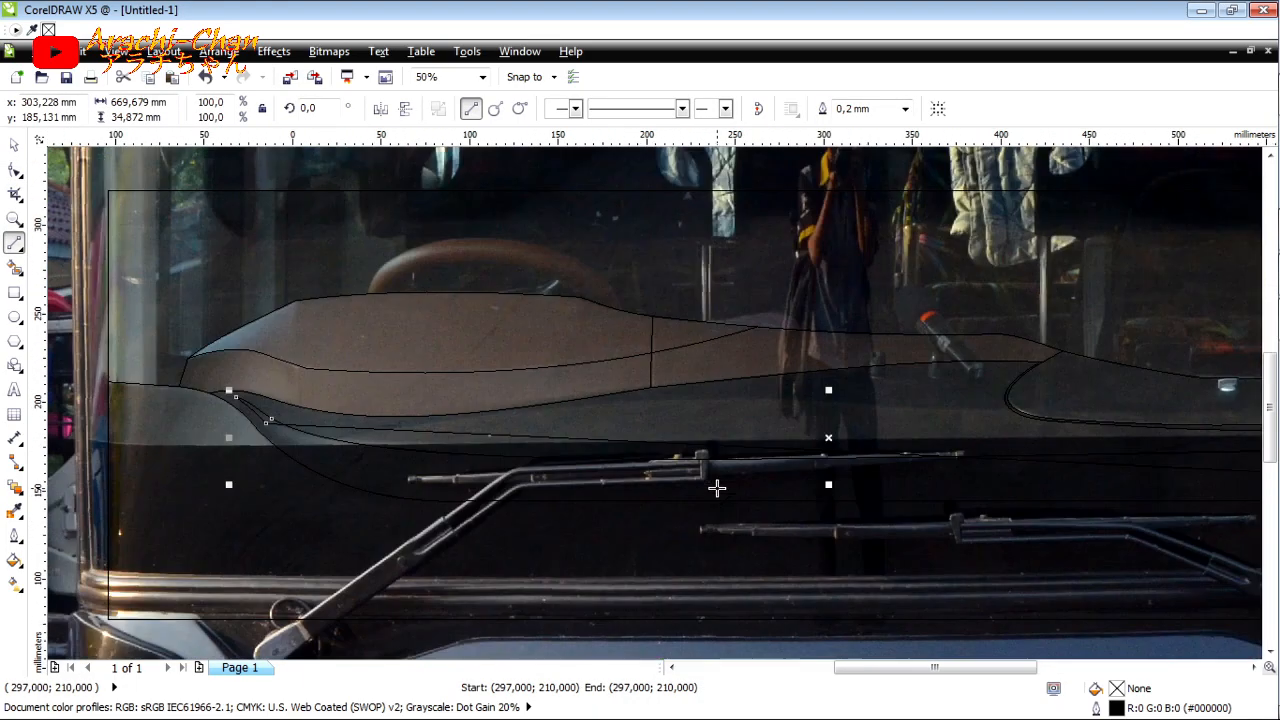
Step: Bow the long lower line downward so it runs as a second sweep beneath the first one
click(15, 172)
drag(775, 453, 688, 496)
drag(324, 478, 337, 488)
scroll(337, 488, down, 1)
scroll(857, 477, up, 1)
Step: Join the right ends of the two long sweeps with a line and curve it to match the right side arc
click(14, 243)
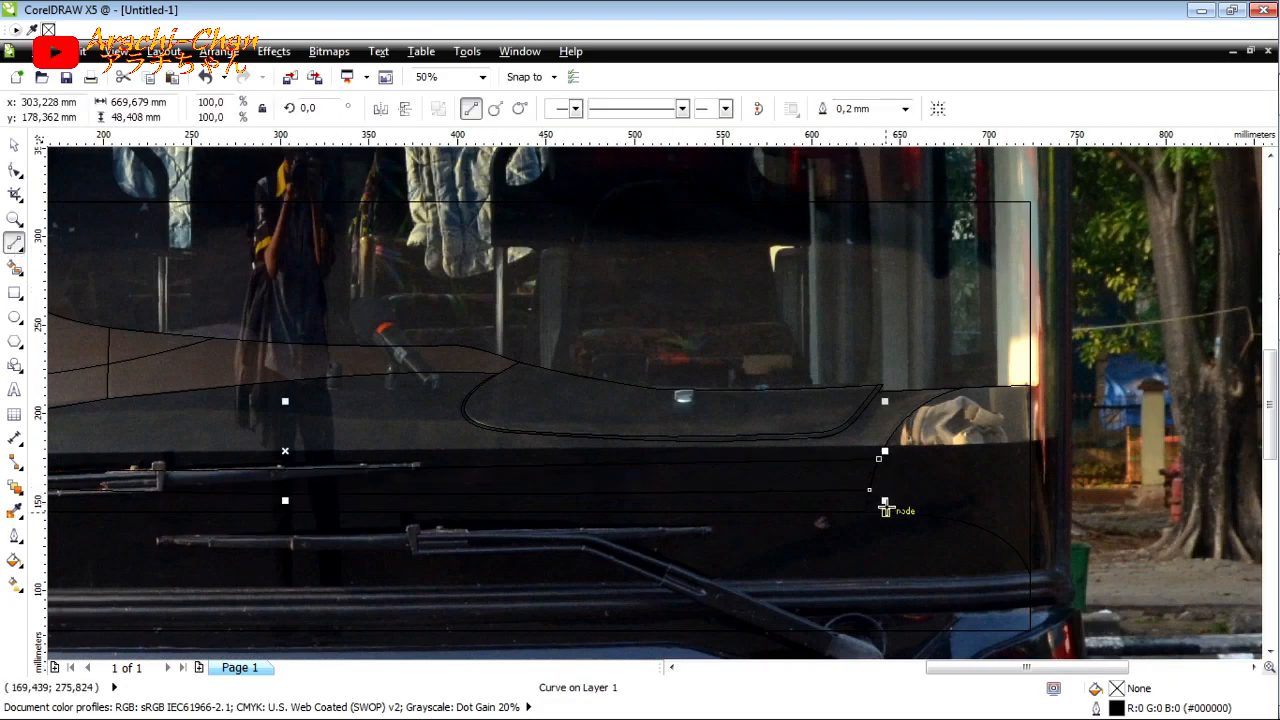
scroll(884, 510, up, 1)
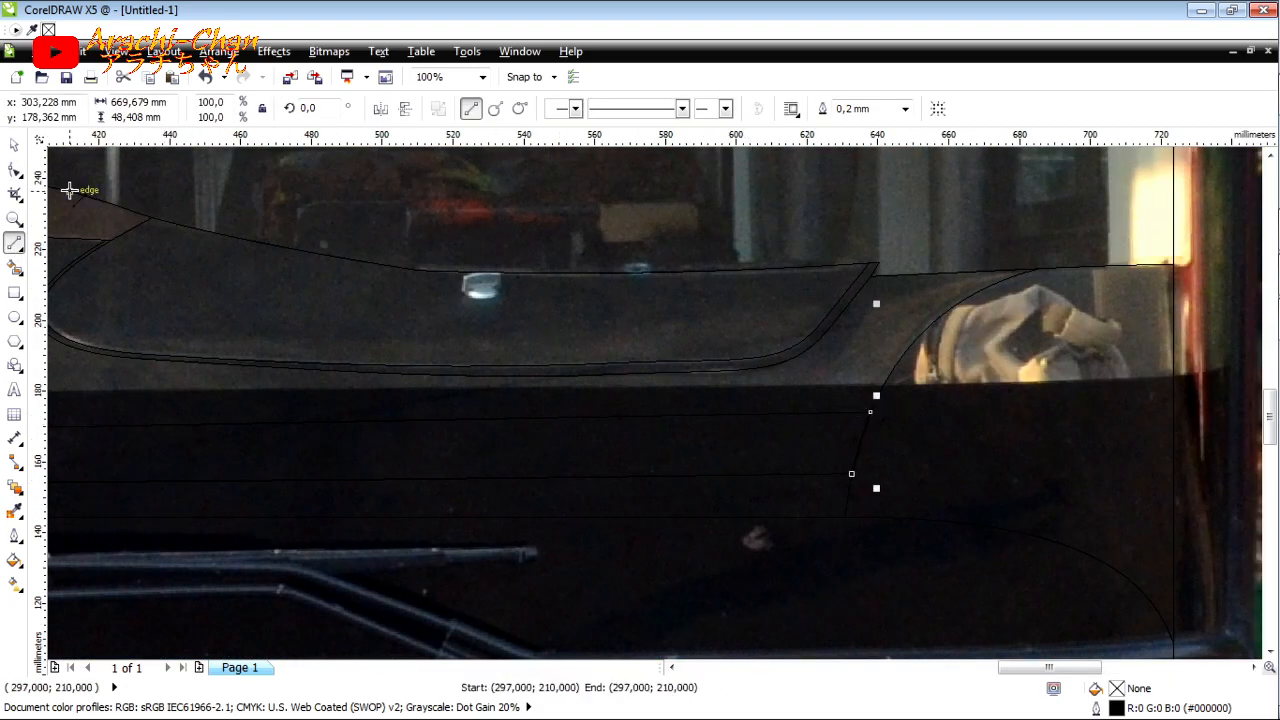
key(F10)
click(262, 110)
scroll(877, 441, up, 3)
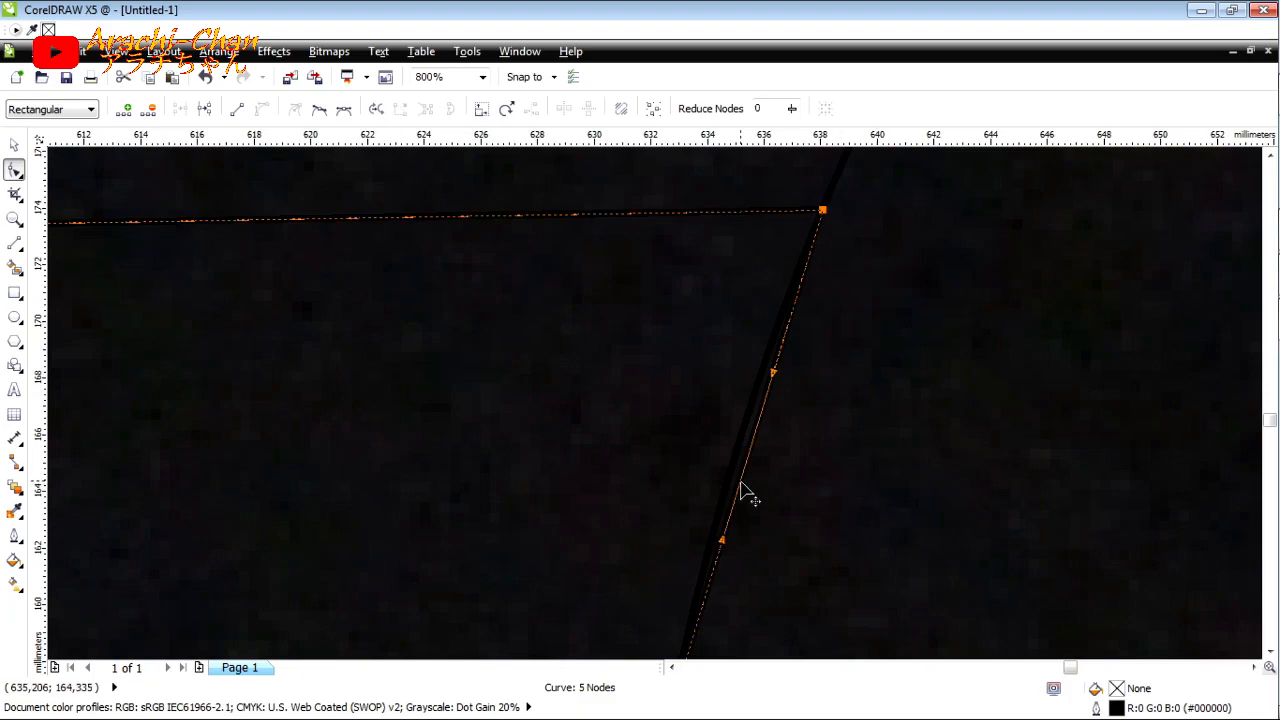
drag(740, 481, 734, 478)
scroll(860, 432, down, 4)
scroll(570, 430, down, 1)
click(14, 150)
scroll(638, 348, down, 1)
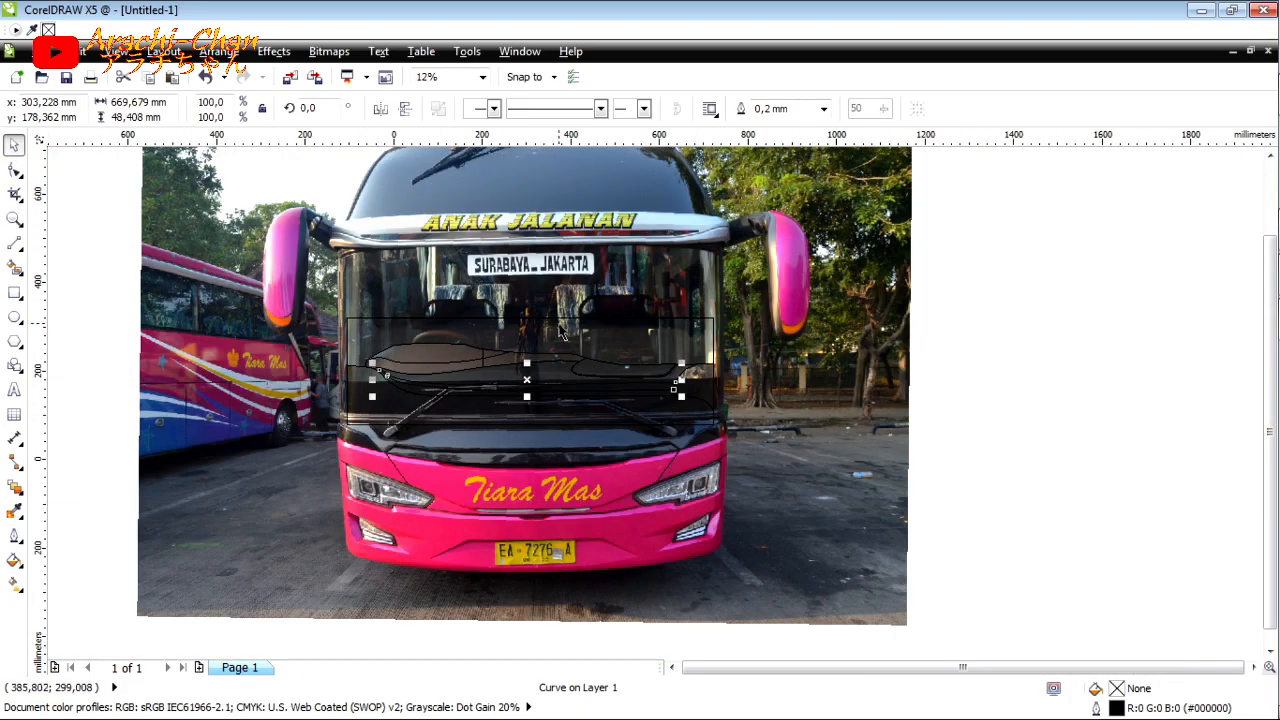
Step: Nudge the large windscreen rectangle upward so its lower edge sits higher on the windscreen
scroll(566, 326, up, 1)
click(500, 526)
key(Up)
key(Up)
key(Up)
key(Up)
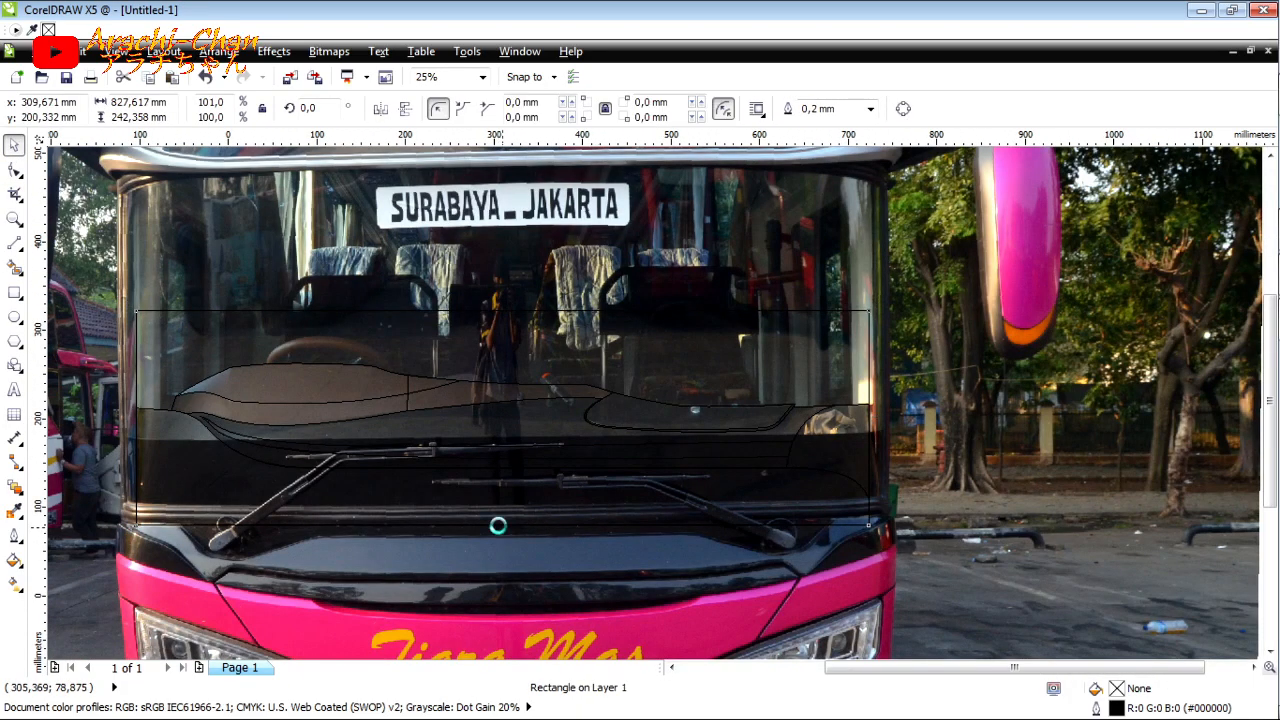
key(Up)
key(Up)
key(Up)
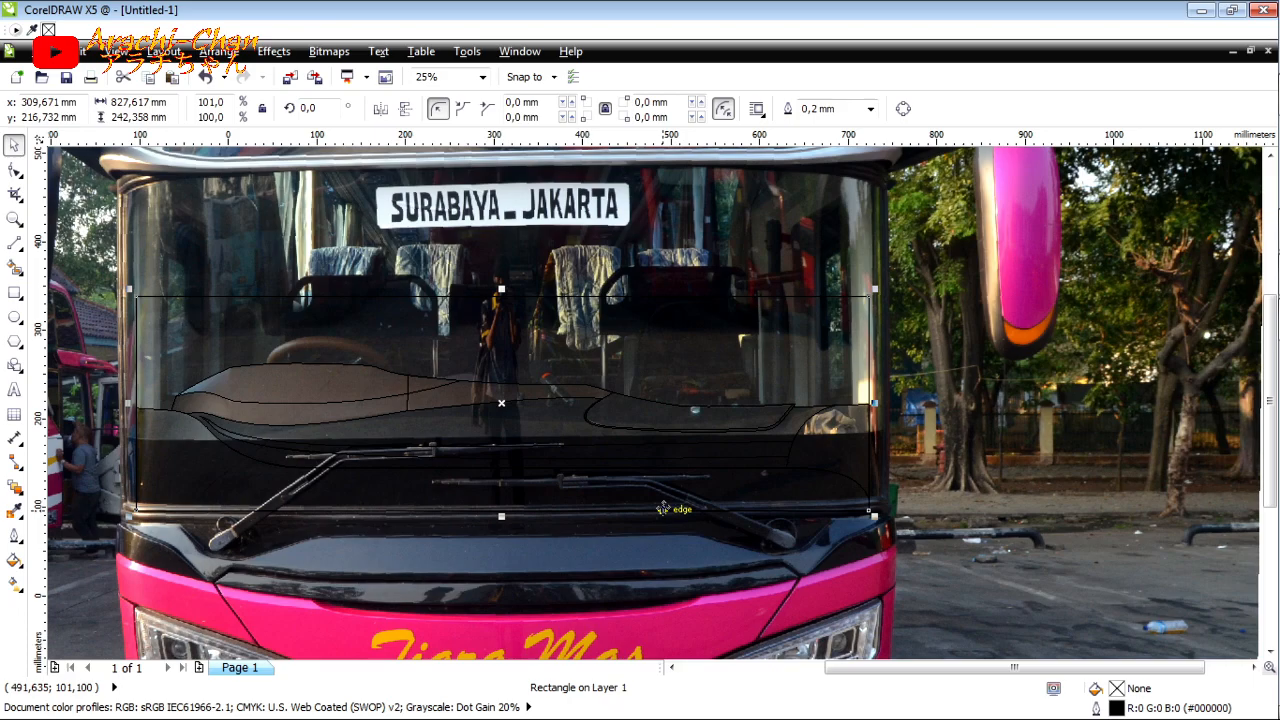
scroll(355, 327, up, 2)
key(F5)
scroll(573, 537, down, 1)
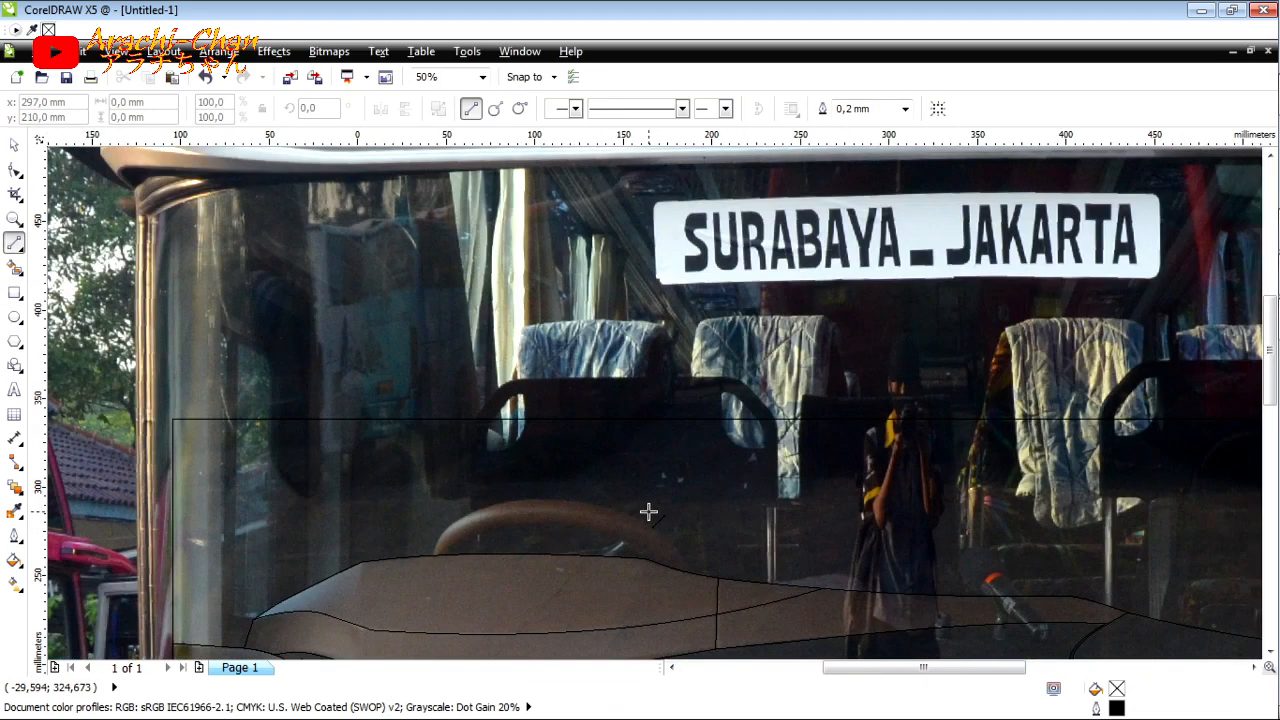
scroll(920, 503, down, 1)
scroll(1020, 414, up, 1)
scroll(322, 555, down, 1)
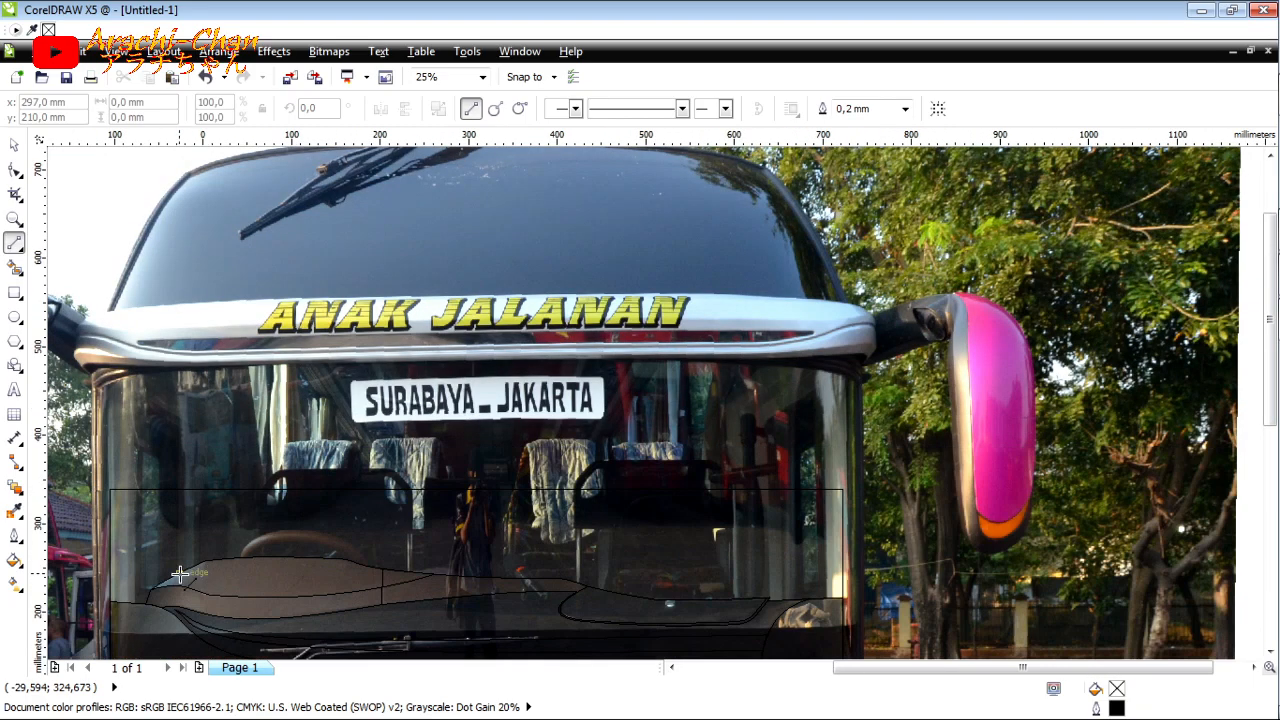
scroll(460, 488, up, 2)
scroll(513, 471, down, 2)
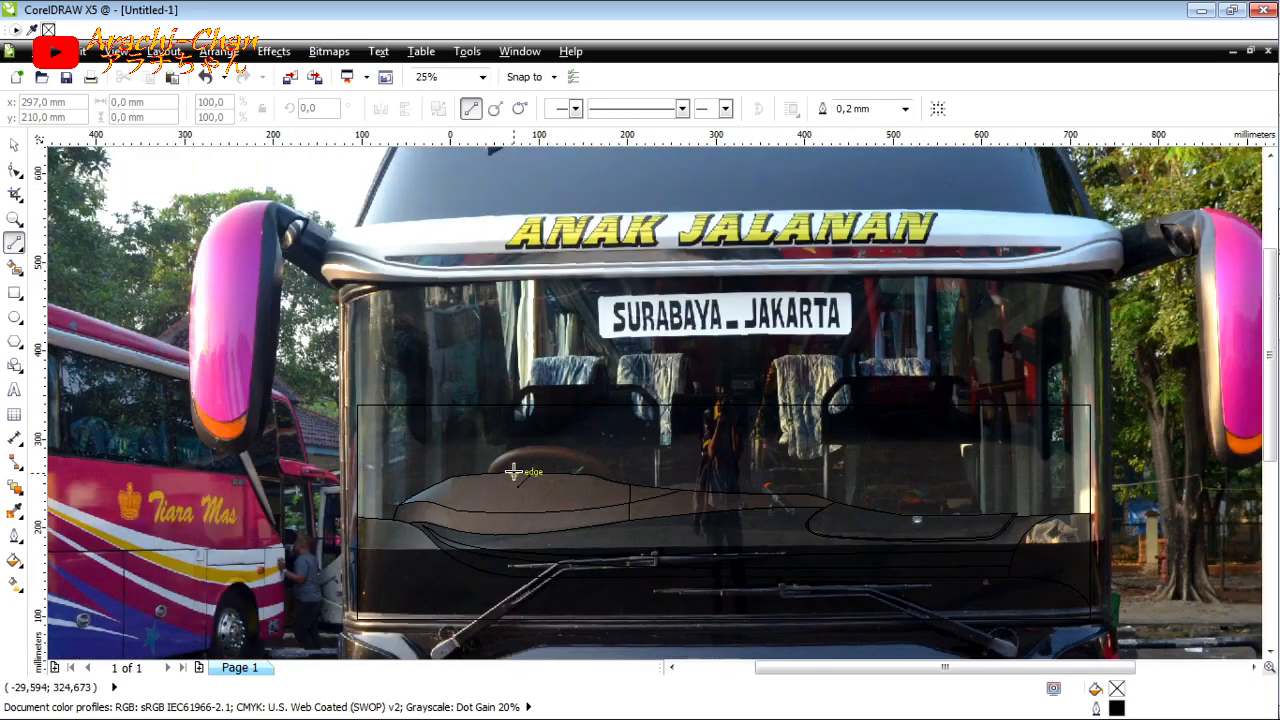
Step: Move the bus photo away from the traced outlines so the line drawing stands alone, and clear the selection
click(14, 152)
scroll(436, 318, down, 1)
click(720, 318)
scroll(757, 317, down, 1)
mouse_move(757, 317)
mouse_down()
mouse_move(603, 346)
mouse_move(366, 448)
mouse_up()
click(754, 348)
scroll(745, 342, up, 2)
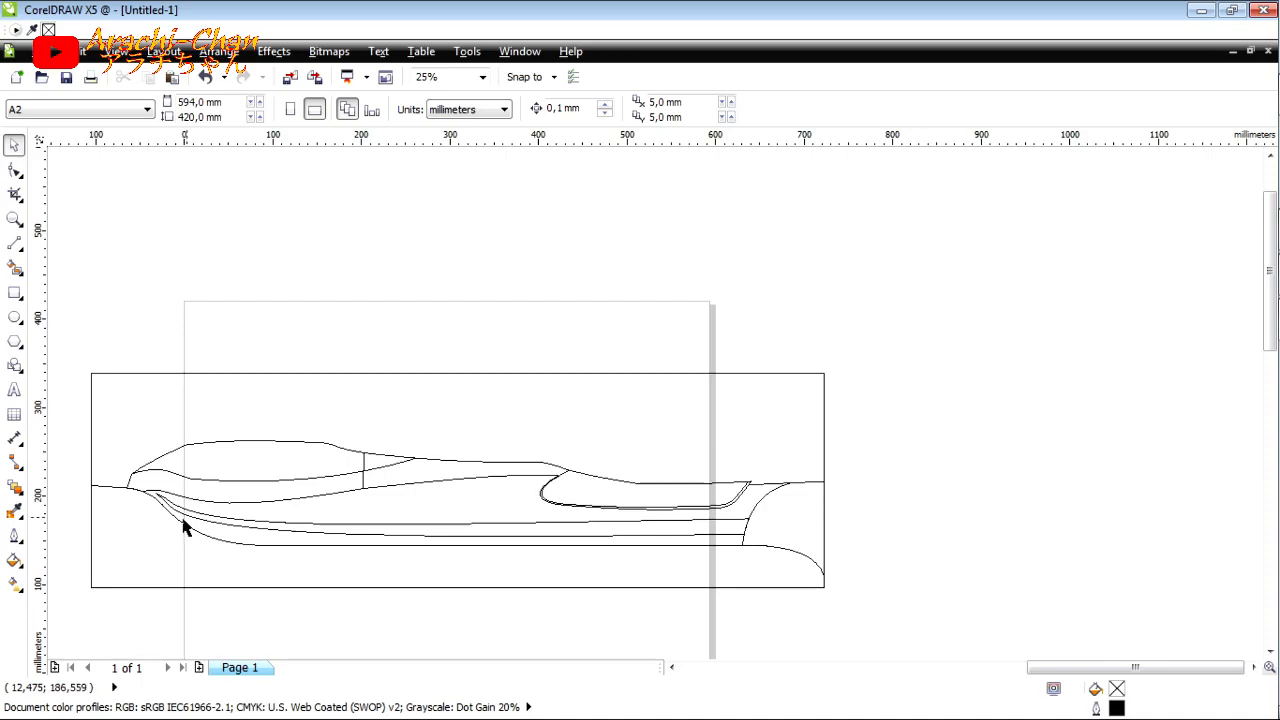
scroll(183, 527, up, 4)
click(389, 420)
key(F5)
scroll(493, 410, down, 3)
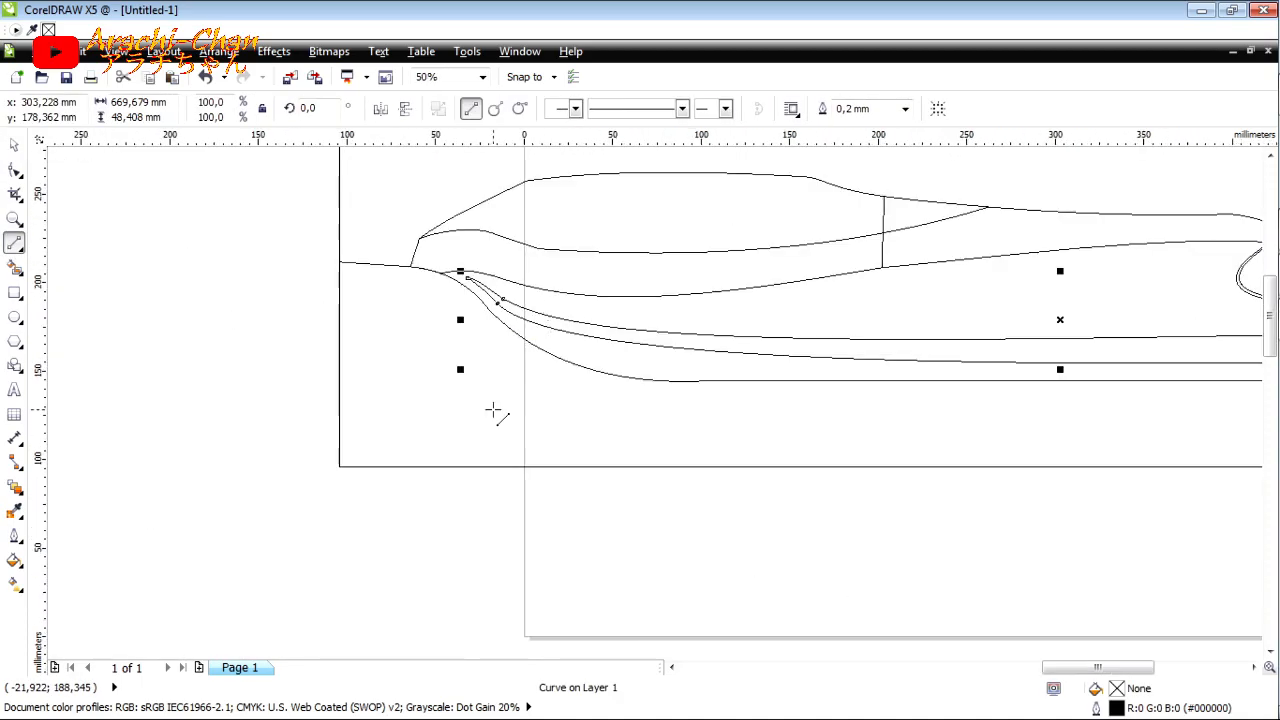
key(Escape)
click(14, 267)
click(204, 109)
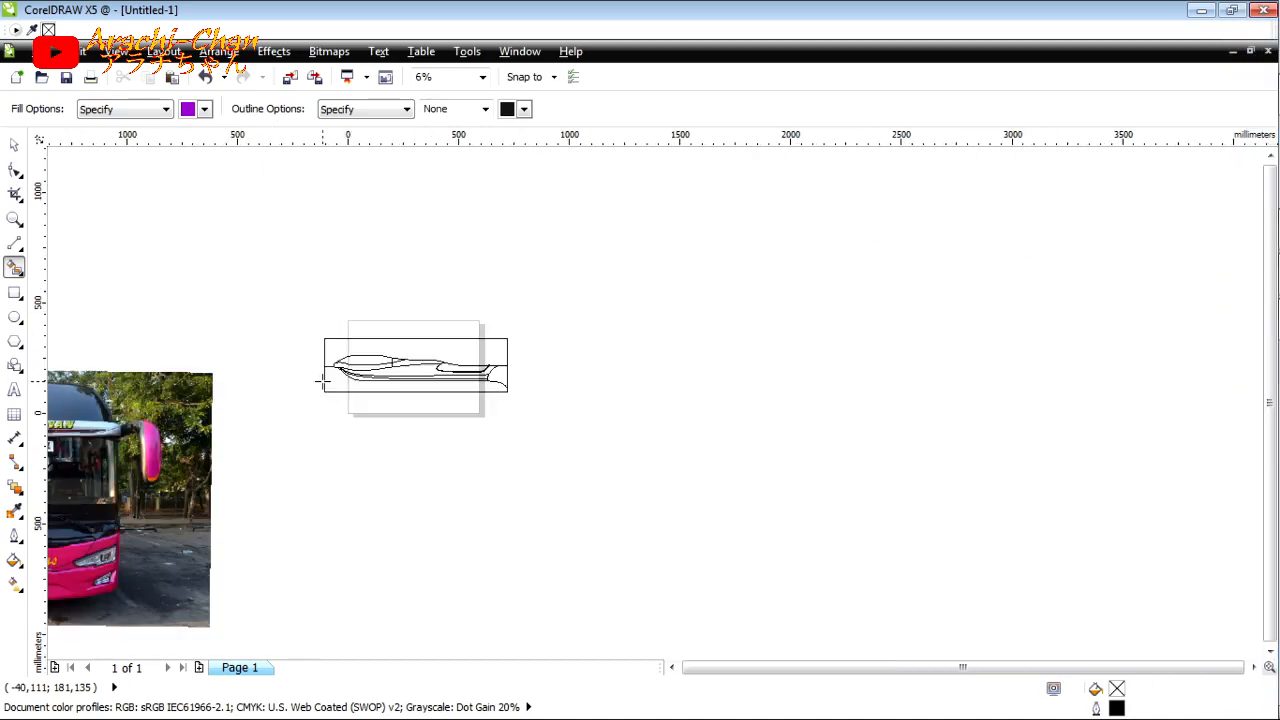
Step: Switch to Windows Explorer, browse to Papercraft bus > ready pola.jpg, and bring the Sudiro Tungga Jaya template image into the drawing
click(1255, 185)
key(BackSpace)
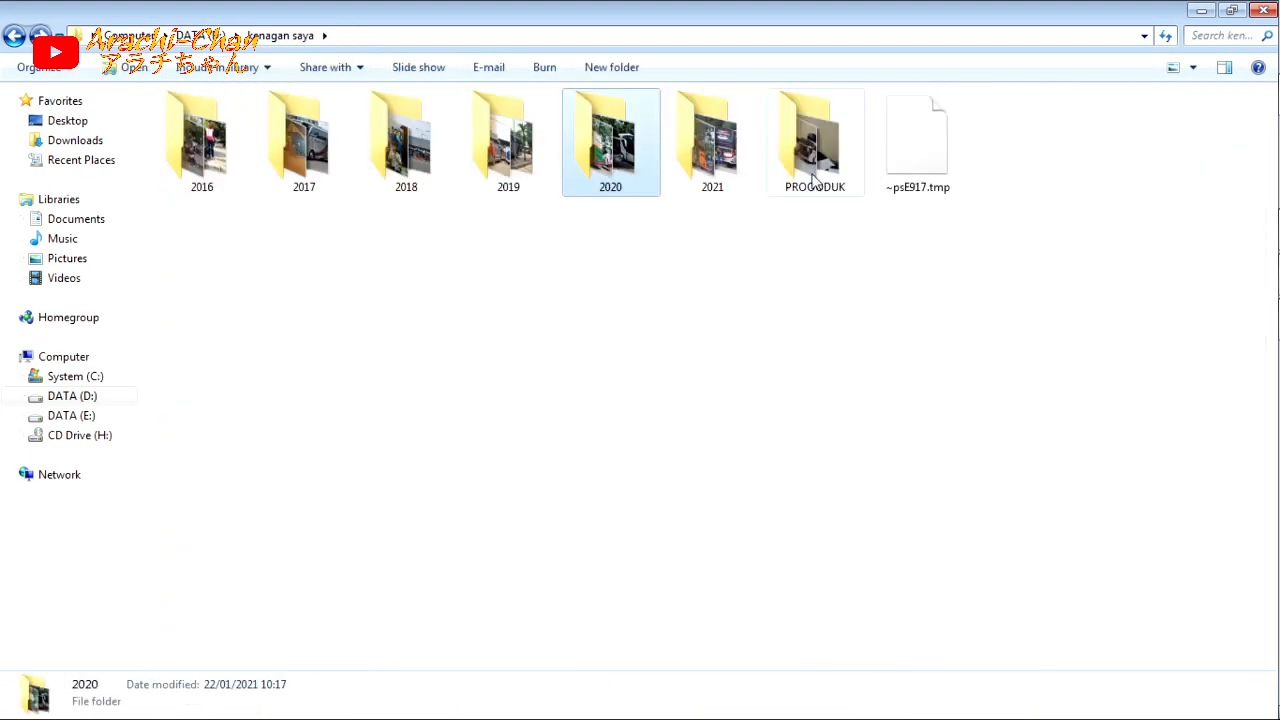
click(14, 38)
double_click(1212, 178)
double_click(908, 180)
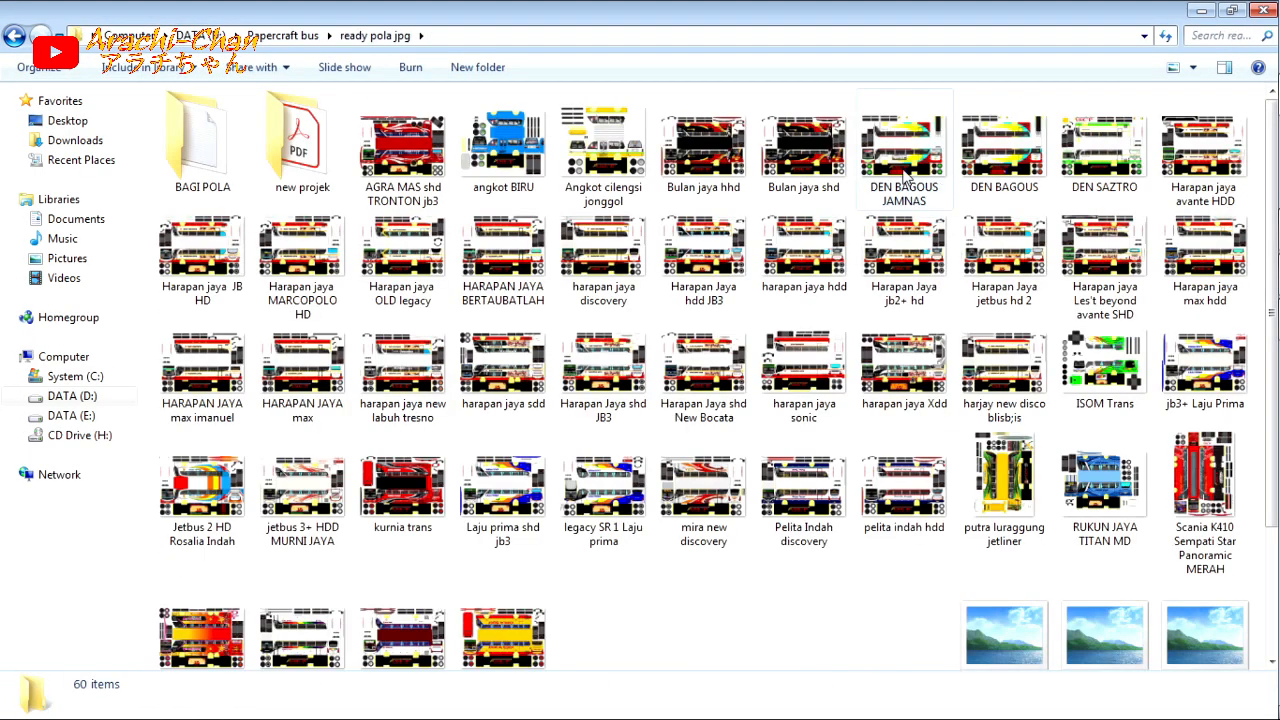
double_click(336, 184)
click(406, 480)
double_click(304, 480)
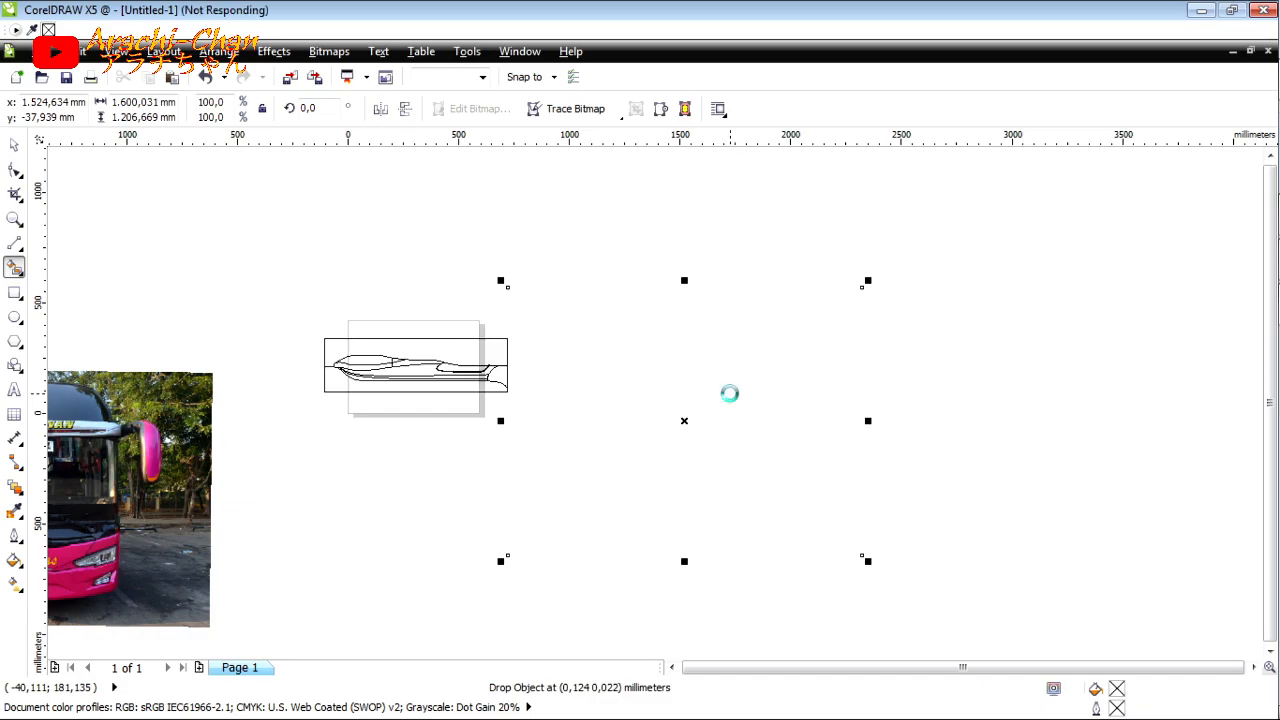
Step: Draw a rectangle about 12 by 14 mm beside the bus template and place two copies in a column below it
scroll(730, 394, up, 3)
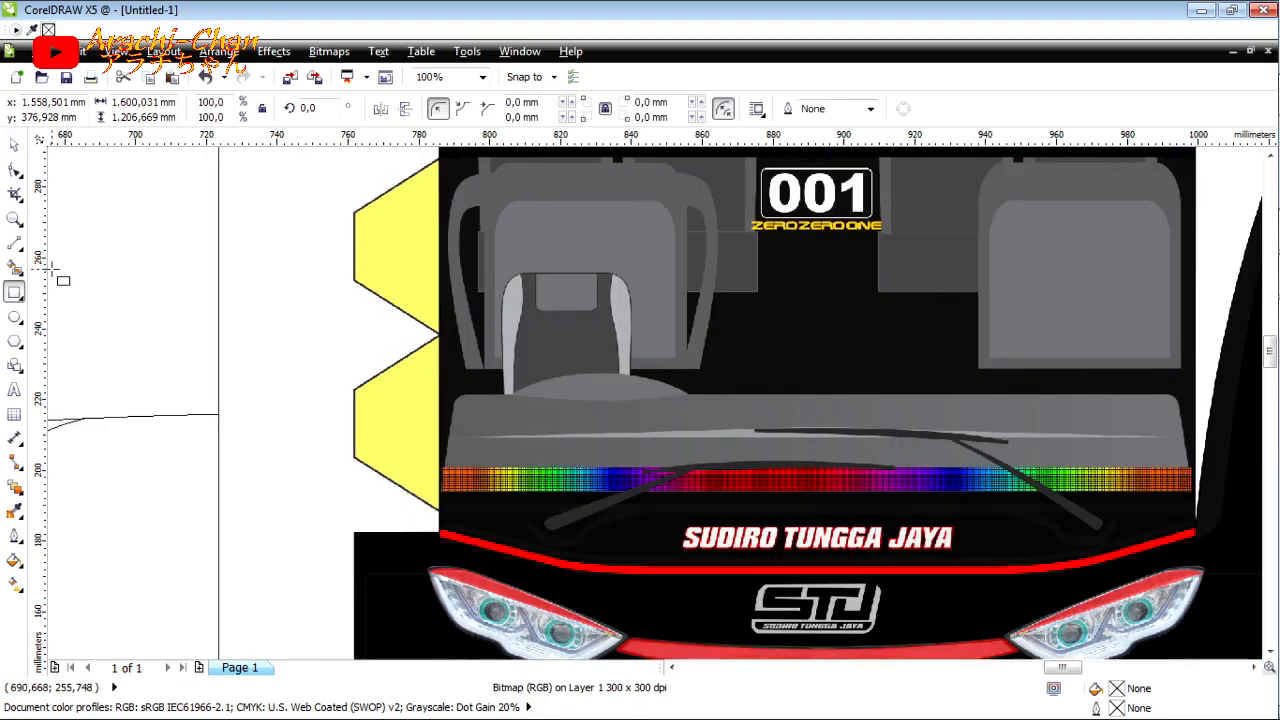
mouse_move(232, 261)
mouse_down()
mouse_move(277, 328)
mouse_move(255, 318)
mouse_up()
key(space)
drag(270, 291, 271, 366)
right_click(271, 366)
drag(271, 356, 272, 430)
right_click(272, 430)
Step: Try to align the three small rectangles with each other, and undo the alignment
shift+click(269, 360)
shift+click(272, 300)
key(e)
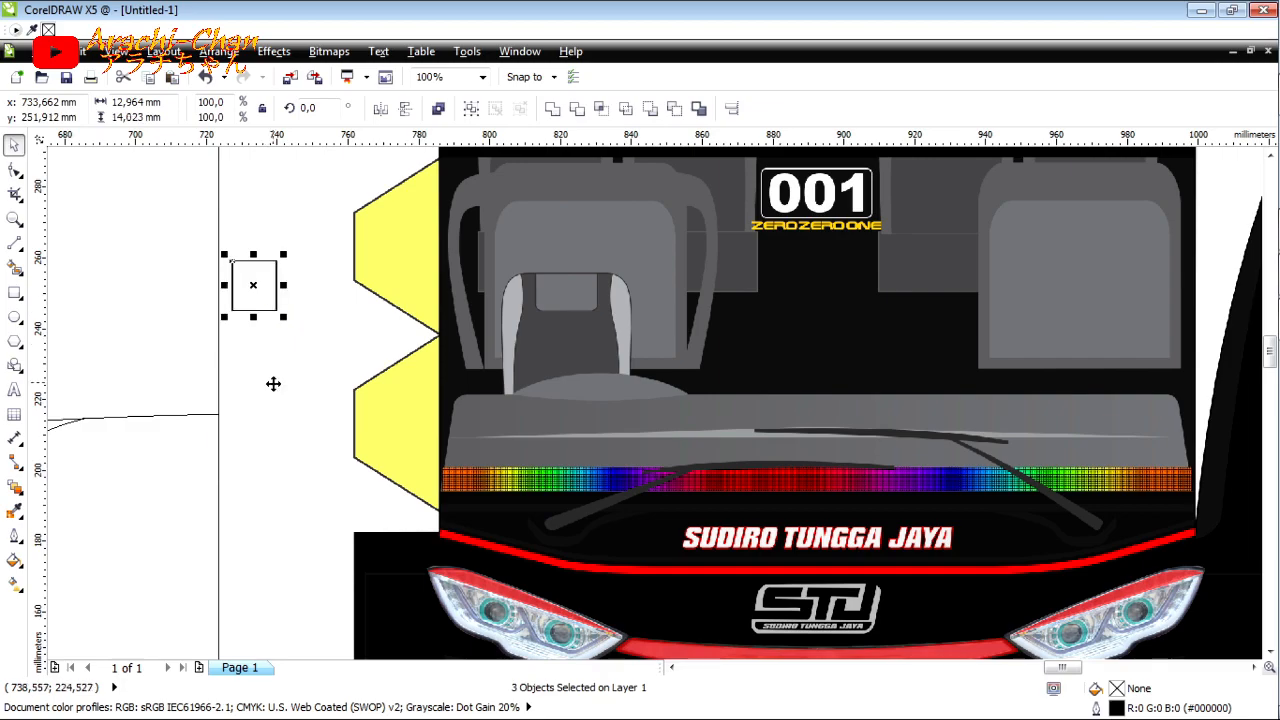
key(ctrl+z)
Step: Fill the top small rectangle with 60% Black (#666666) from the RGB palette
click(269, 305)
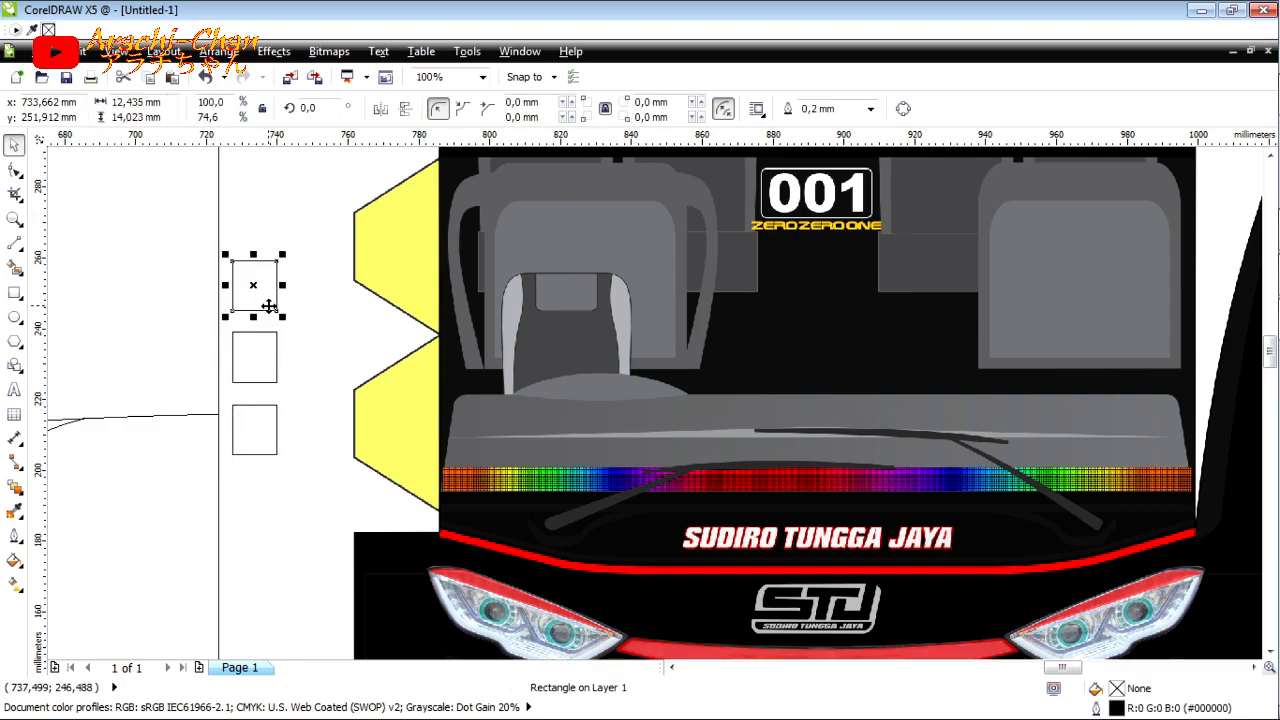
double_click(1117, 689)
drag(540, 190, 368, 154)
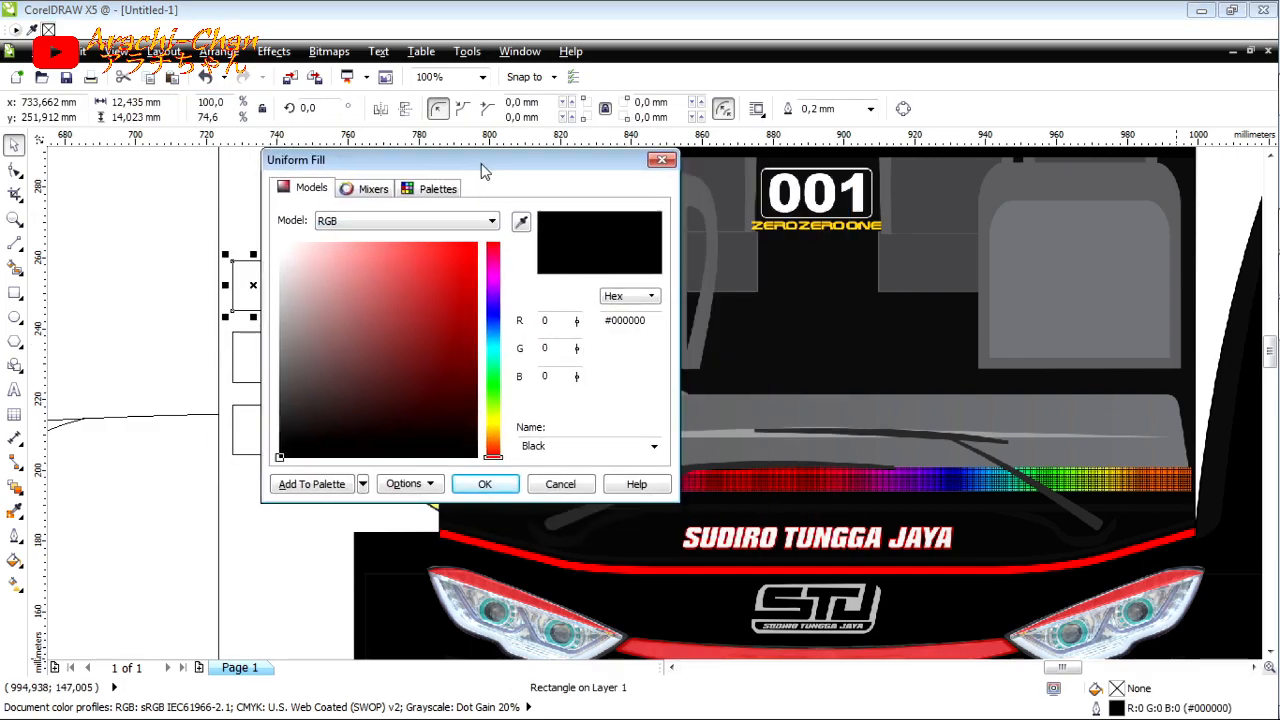
click(430, 188)
click(431, 255)
click(411, 252)
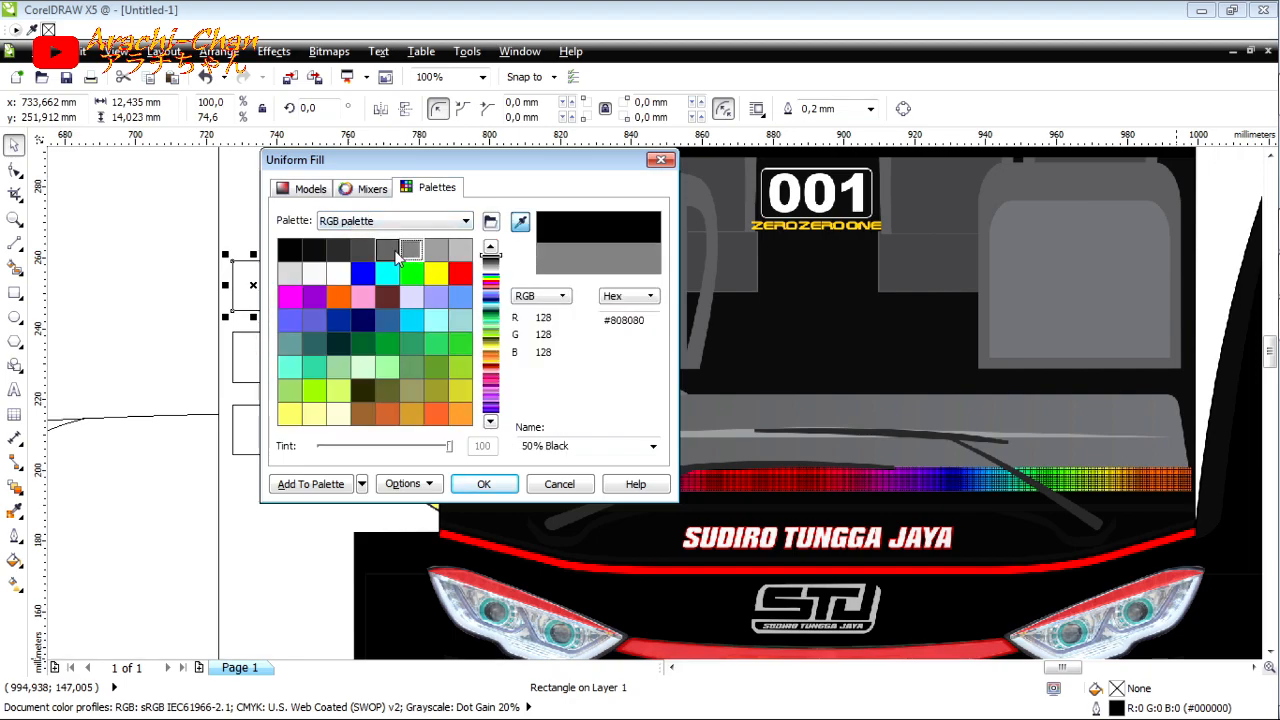
click(386, 252)
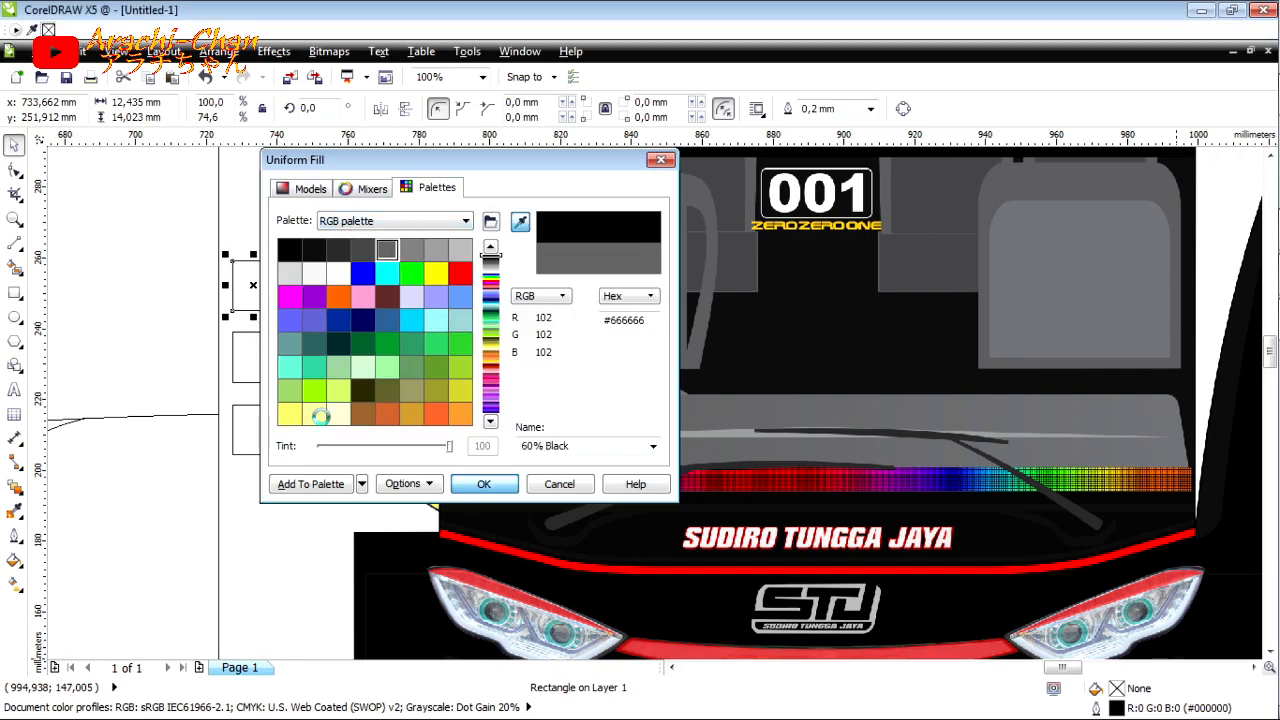
click(483, 484)
Step: Fill the middle small rectangle with 50% Black (#808080) from the RGB palette
click(281, 358)
double_click(1120, 688)
click(432, 188)
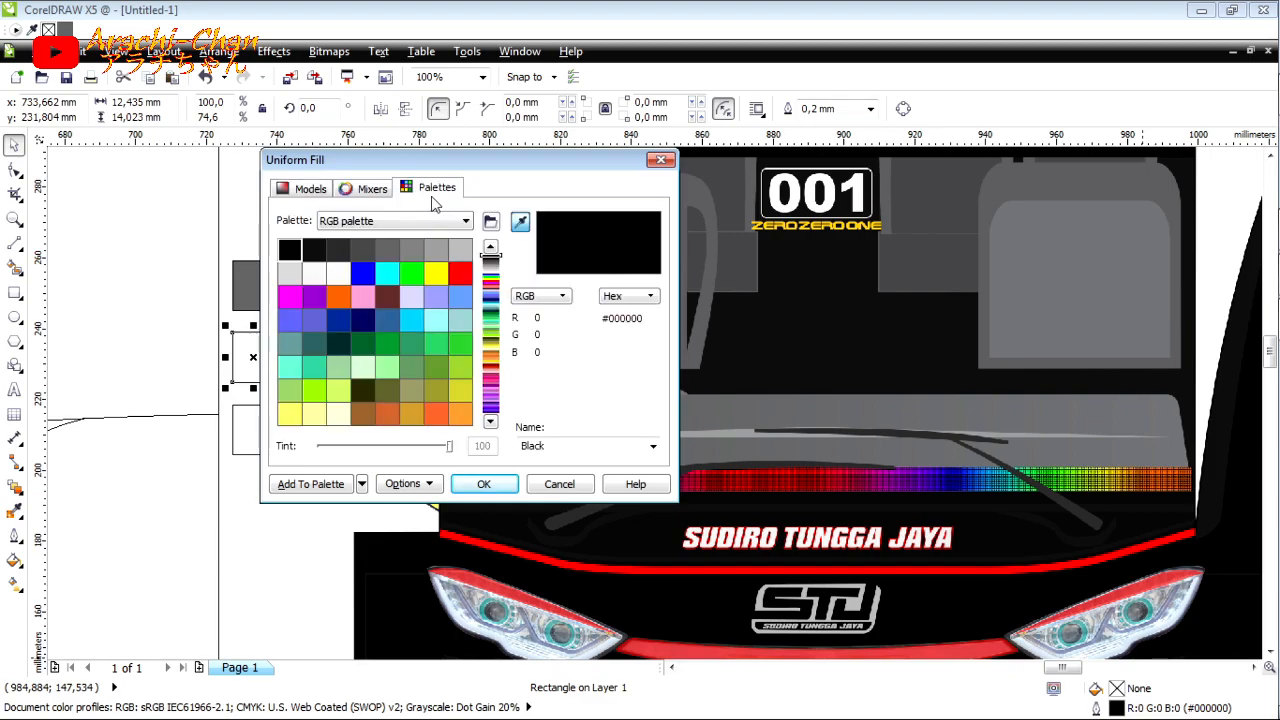
click(411, 254)
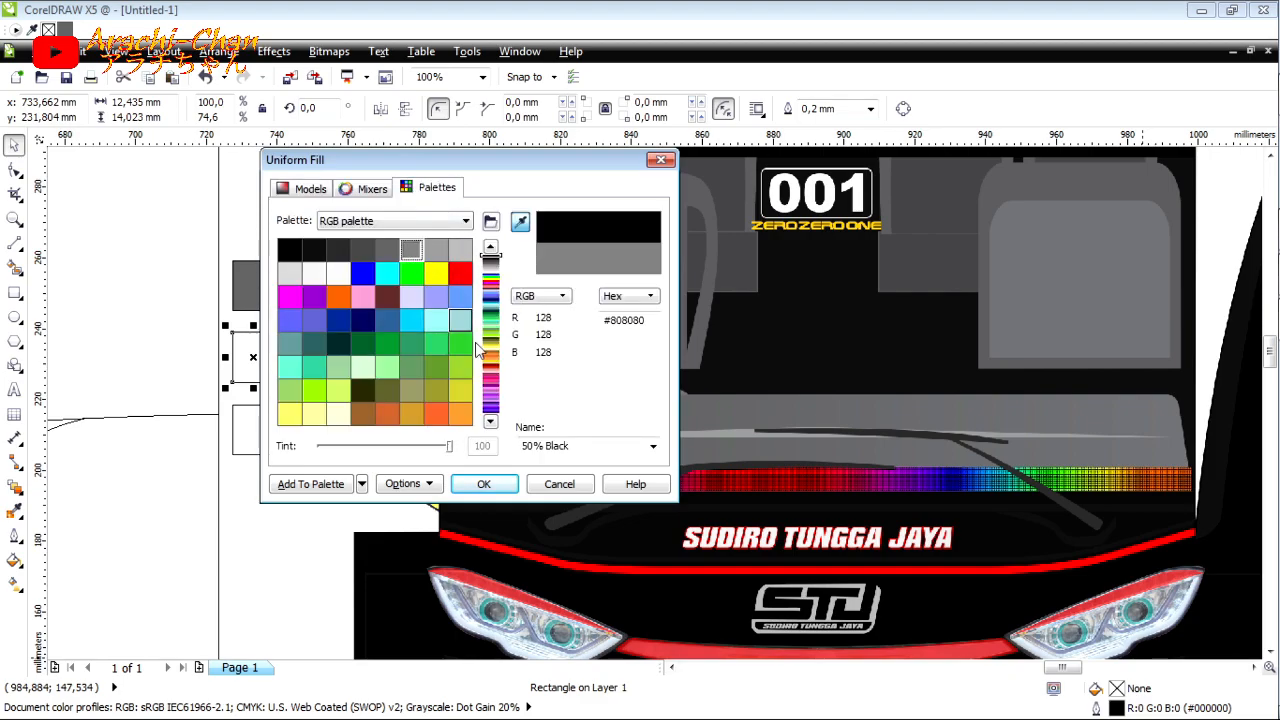
click(478, 484)
Step: Change the middle small rectangle's fill to a very light grey from the RGB palette and select the bottom rectangle
double_click(1112, 691)
click(457, 257)
click(290, 274)
click(460, 252)
click(291, 273)
click(484, 484)
double_click(254, 430)
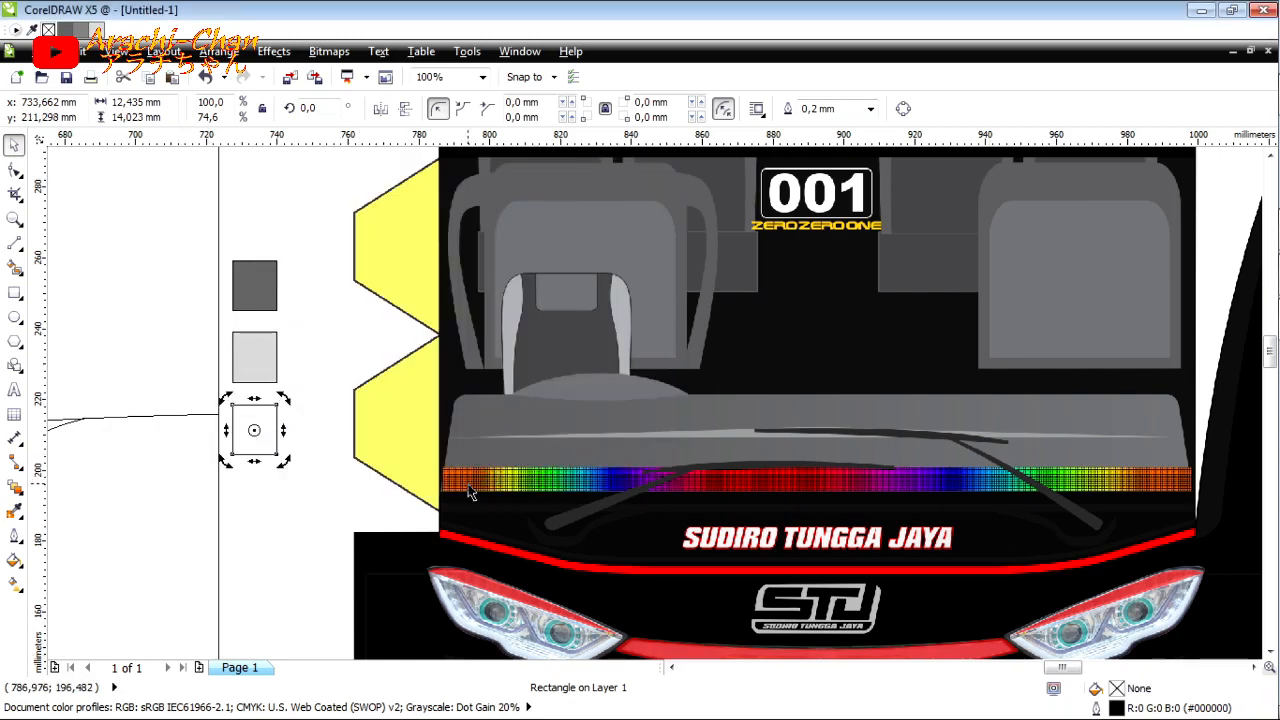
Step: Fill the bottom small rectangle with a near-white grey from the RGB palette
double_click(1116, 690)
click(430, 187)
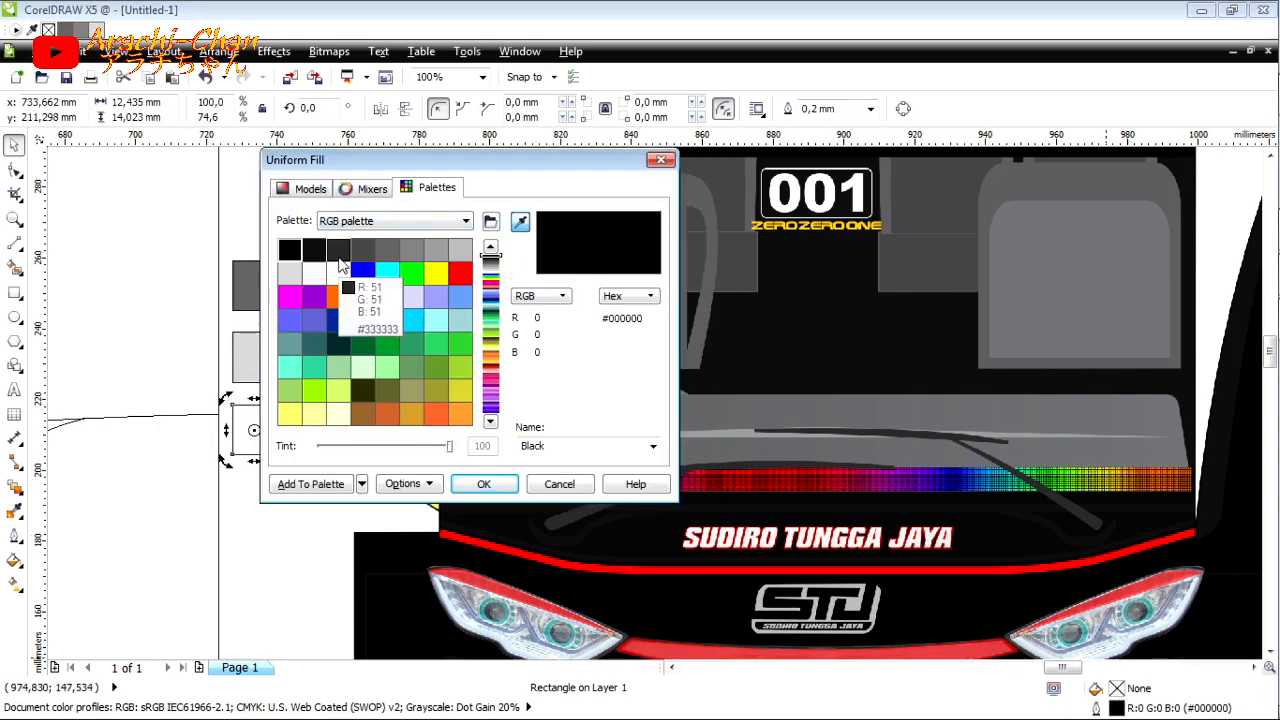
click(290, 273)
click(460, 249)
click(314, 273)
click(483, 484)
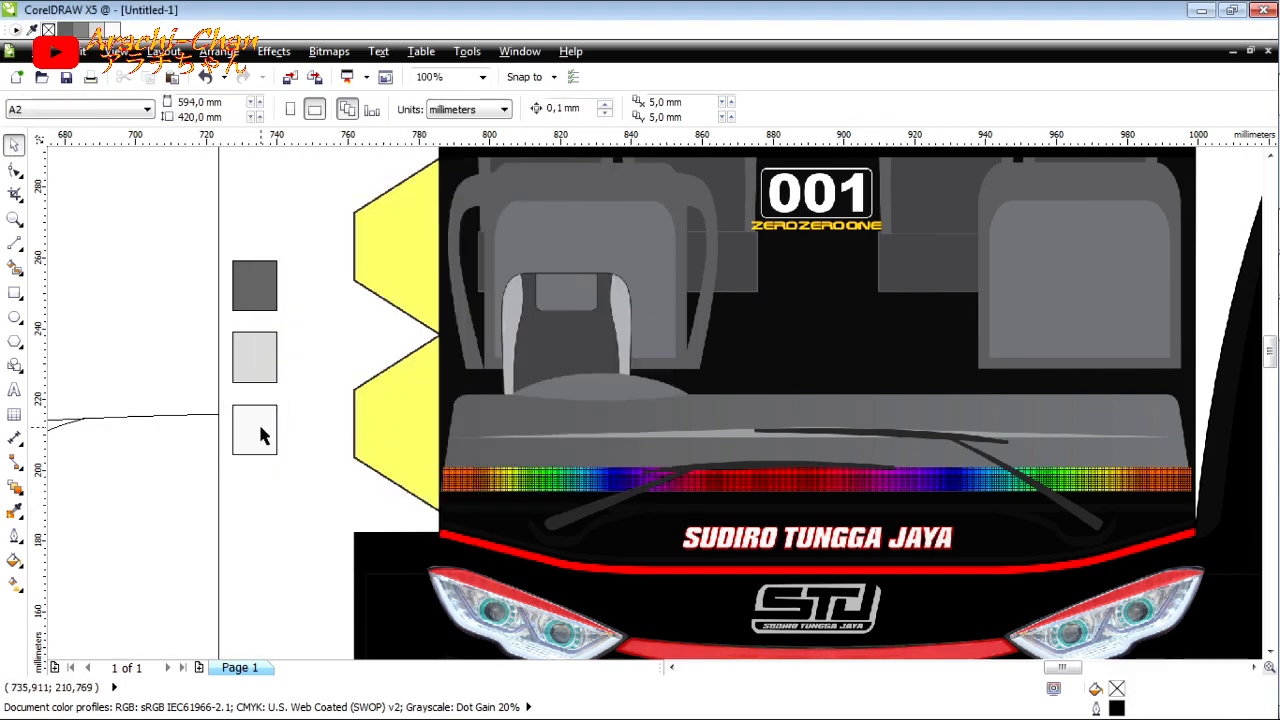
Step: Delete the reference bus template beside the traced drawing
scroll(466, 496, down, 3)
click(459, 410)
key(Delete)
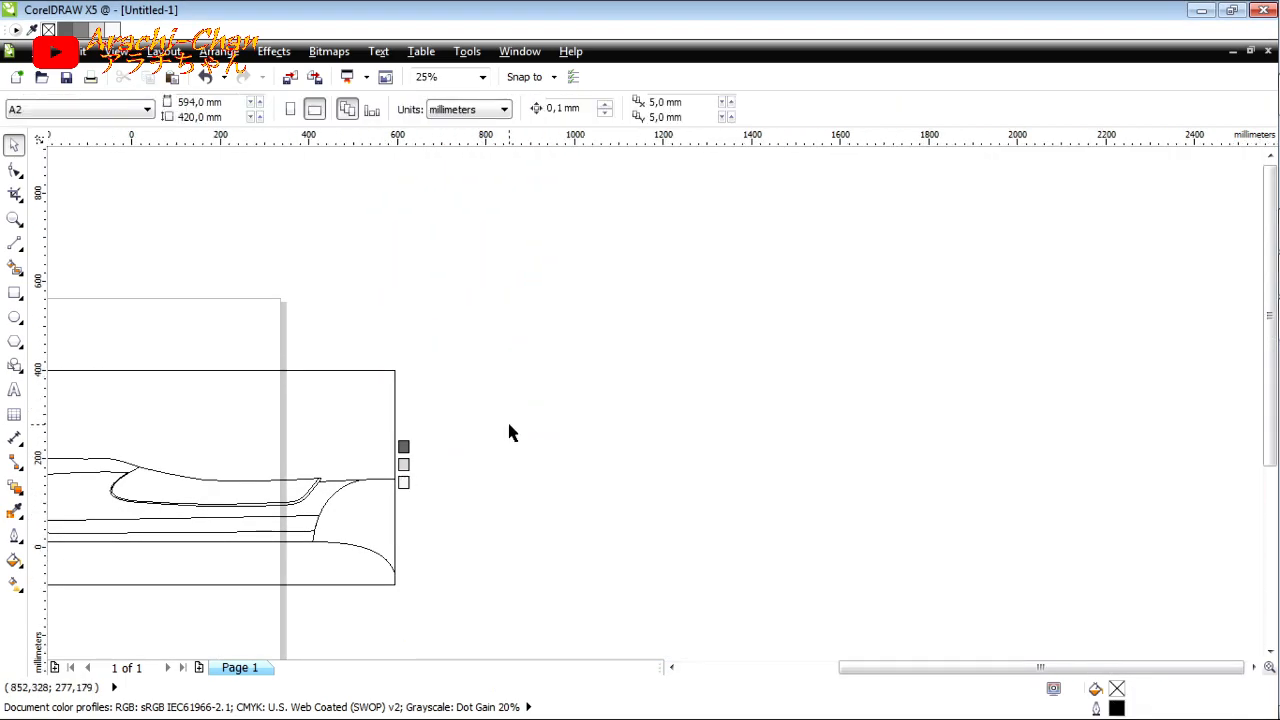
Step: Fill the long lower stripe of the bus side with light grey #E6E6E6 and remove its outline
scroll(509, 425, down, 1)
scroll(112, 467, up, 1)
click(153, 464)
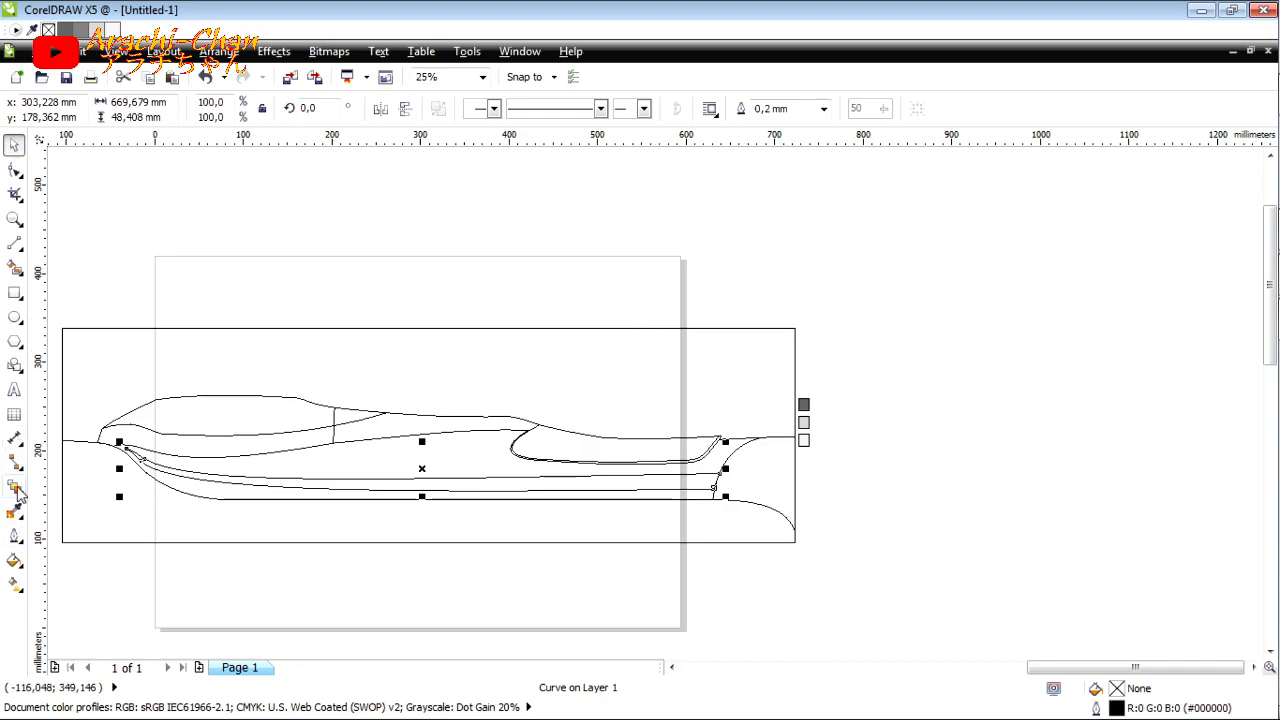
click(110, 28)
click(824, 109)
click(815, 127)
click(713, 314)
click(697, 483)
Step: Set the outline colour of the arc at the stripe's right end to #1A1A1A
click(722, 503)
click(757, 451)
click(737, 451)
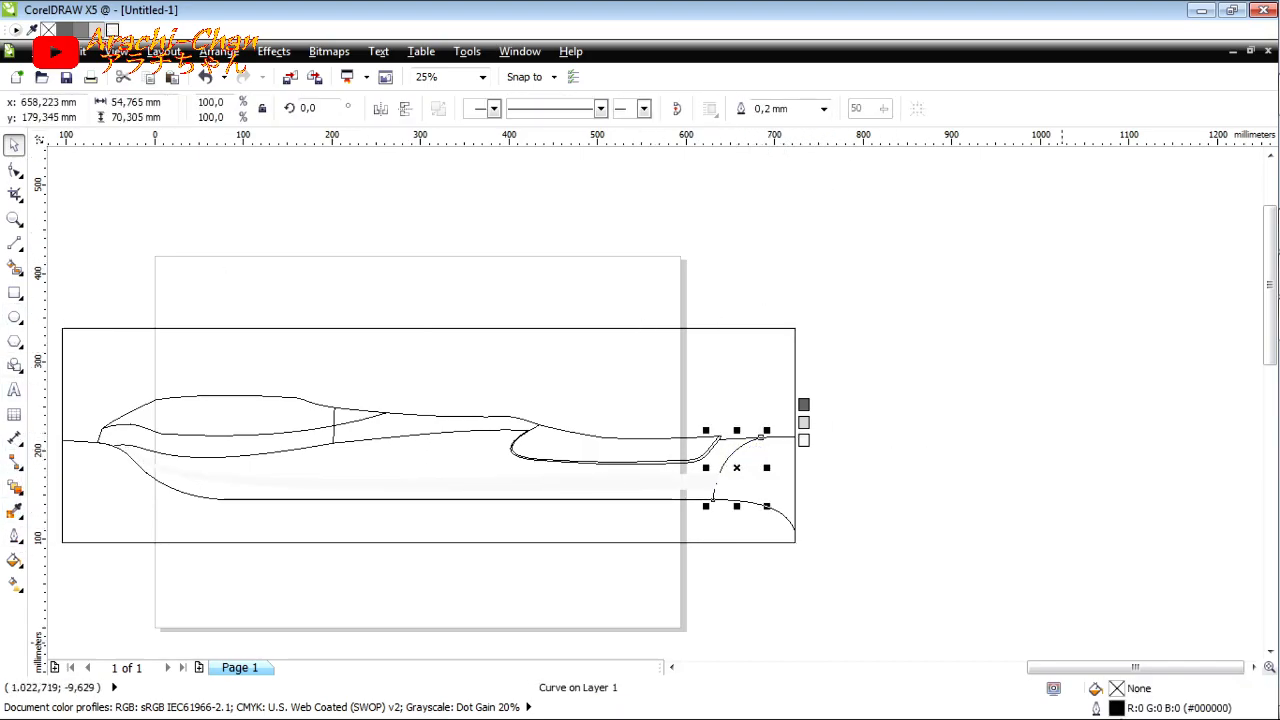
key(F12)
click(561, 222)
click(547, 249)
click(622, 521)
click(848, 482)
click(678, 482)
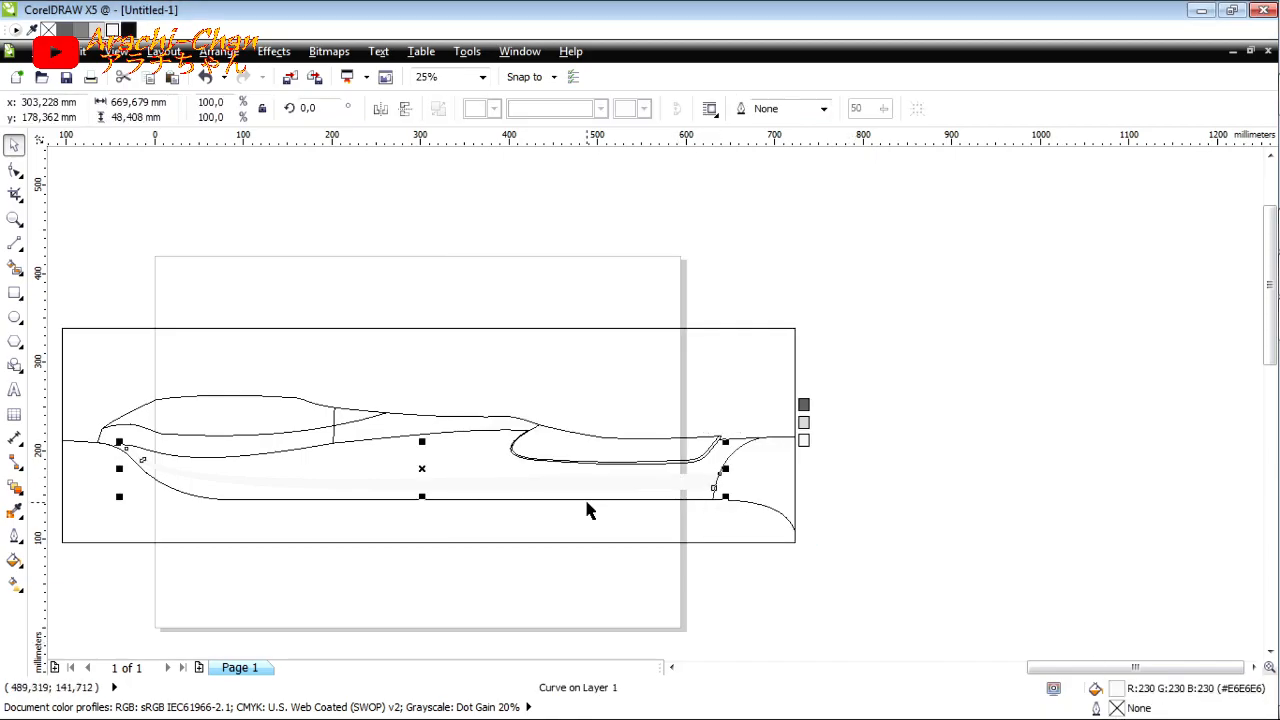
Step: Set the Smart Fill colour to black for the narrow border strip around the curved window
click(779, 452)
scroll(697, 455, up, 1)
click(14, 271)
click(204, 109)
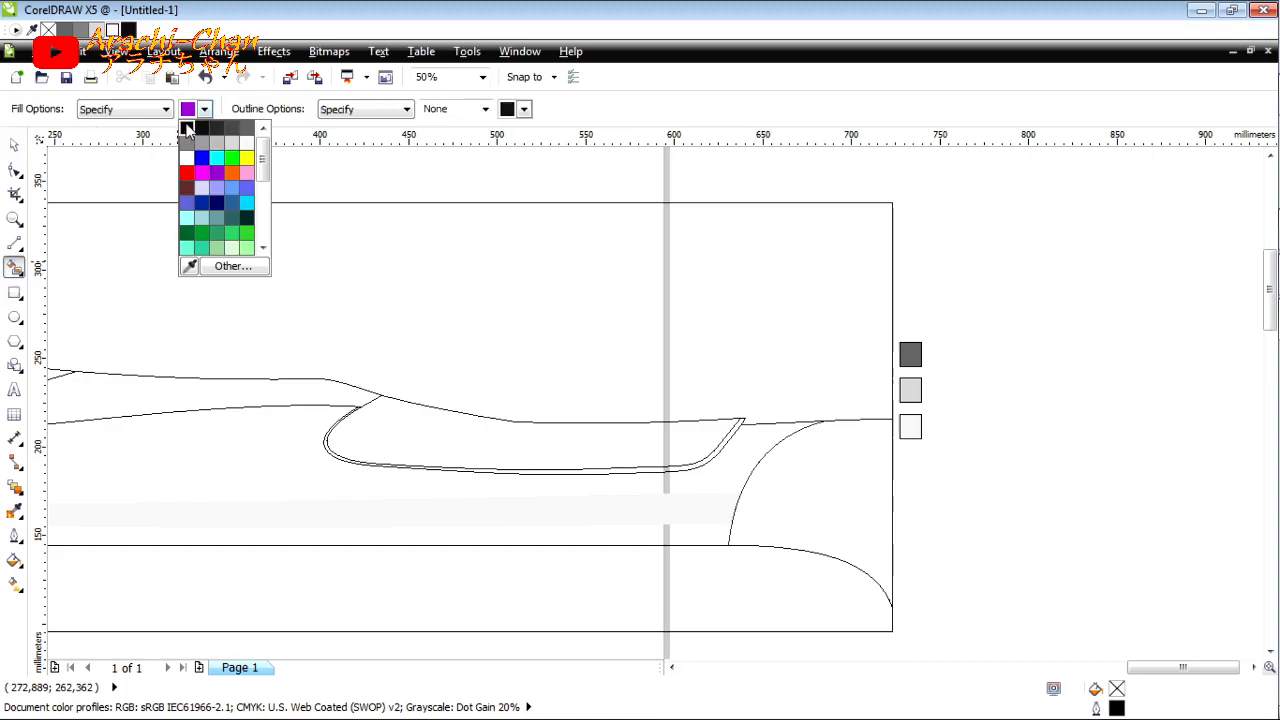
click(187, 132)
Step: Try to fill the narrow border strip around the curved window with black, and undo each attempt
scroll(316, 421, up, 2)
click(283, 428)
click(203, 80)
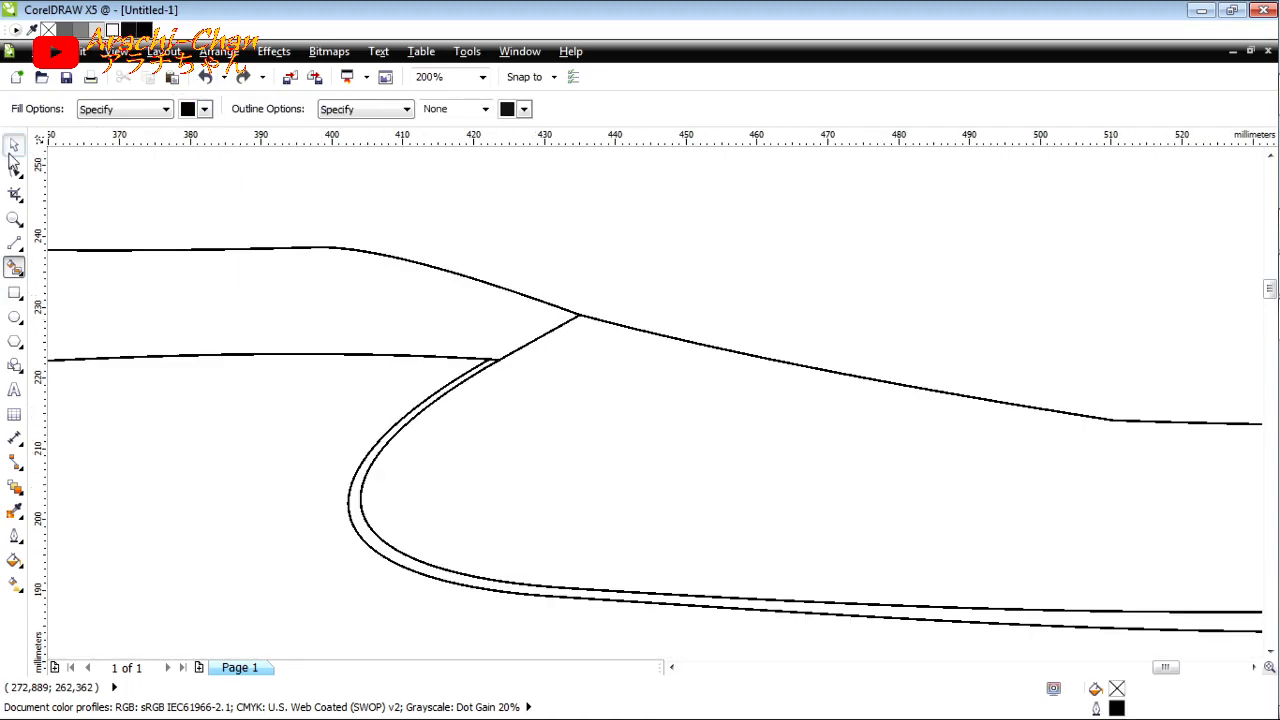
key(space)
click(447, 385)
scroll(581, 310, up, 2)
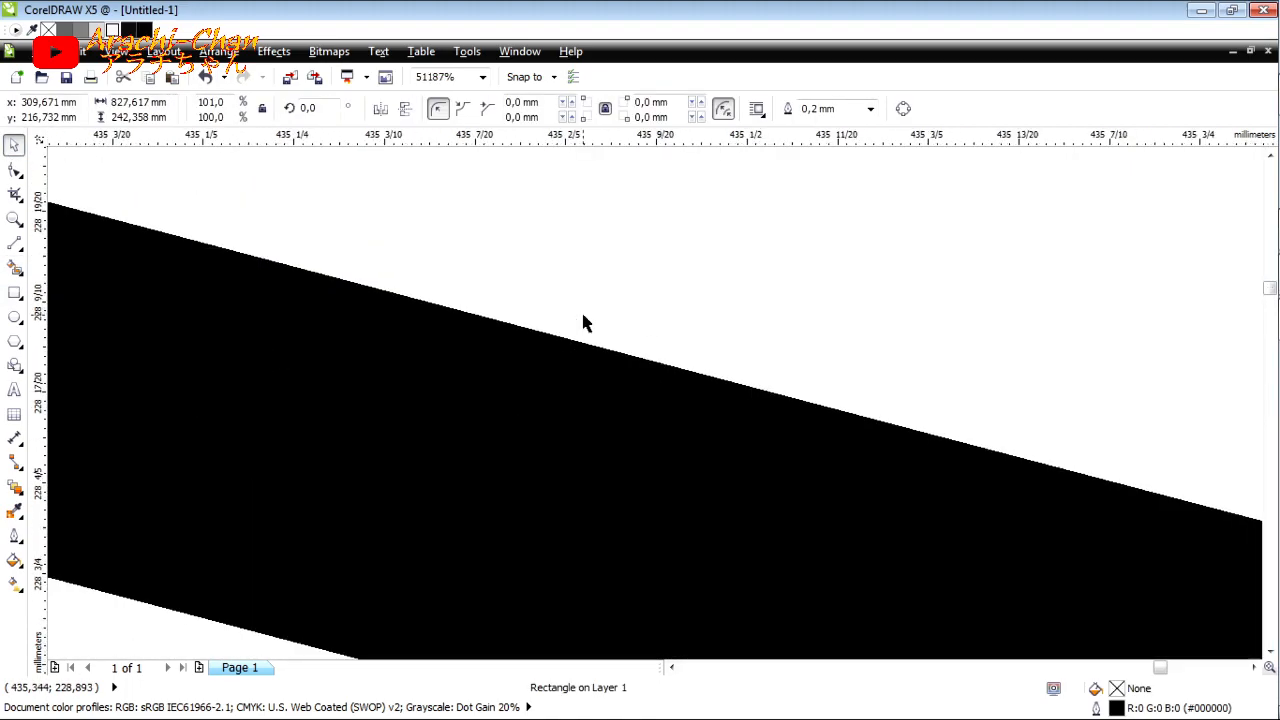
scroll(581, 310, down, 6)
click(14, 266)
scroll(433, 406, up, 1)
click(400, 403)
click(206, 77)
Step: Reshape the outer window border curve so its end meets the adjoining body line and closes the strip
click(14, 148)
click(489, 359)
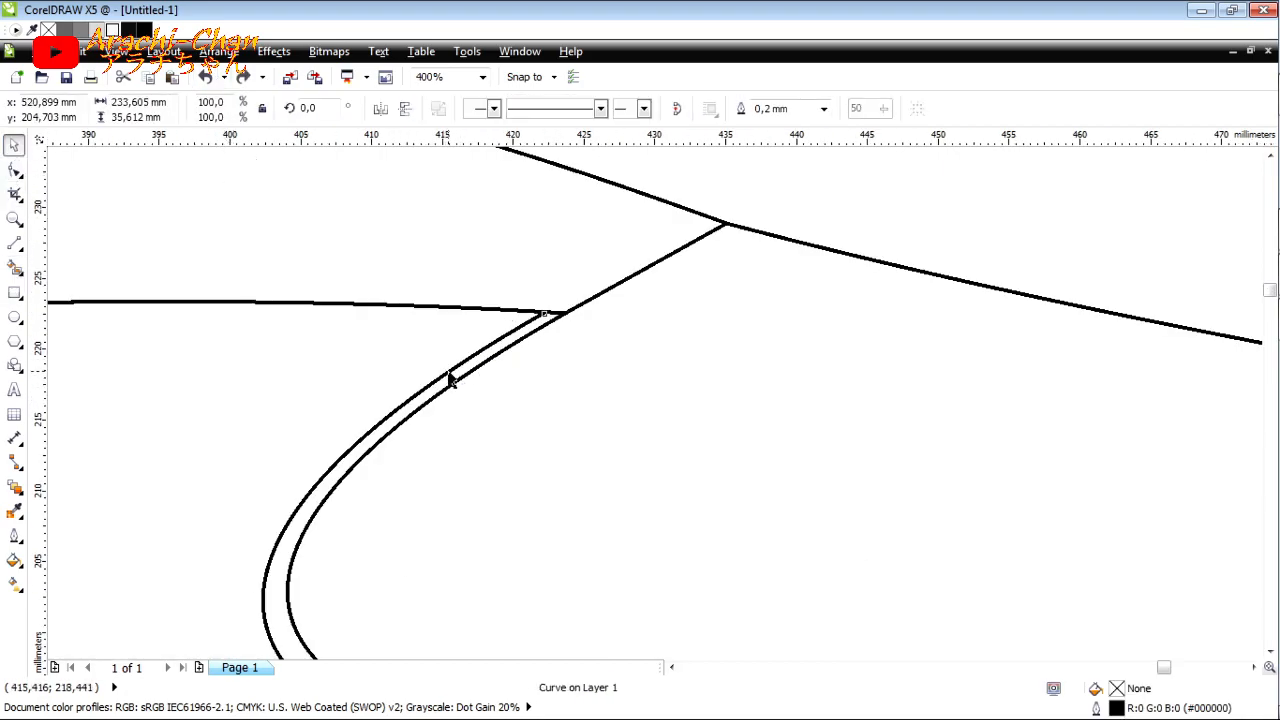
scroll(450, 380, down, 3)
key(F10)
scroll(634, 343, up, 7)
drag(1021, 498, 1000, 530)
scroll(610, 511, down, 5)
scroll(953, 478, up, 4)
mouse_move(922, 447)
mouse_down()
mouse_move(880, 494)
mouse_move(918, 446)
mouse_up()
scroll(949, 569, down, 2)
Step: Fill the closed border strip around the curved window with black, without an outline, using Smart Fill
click(16, 246)
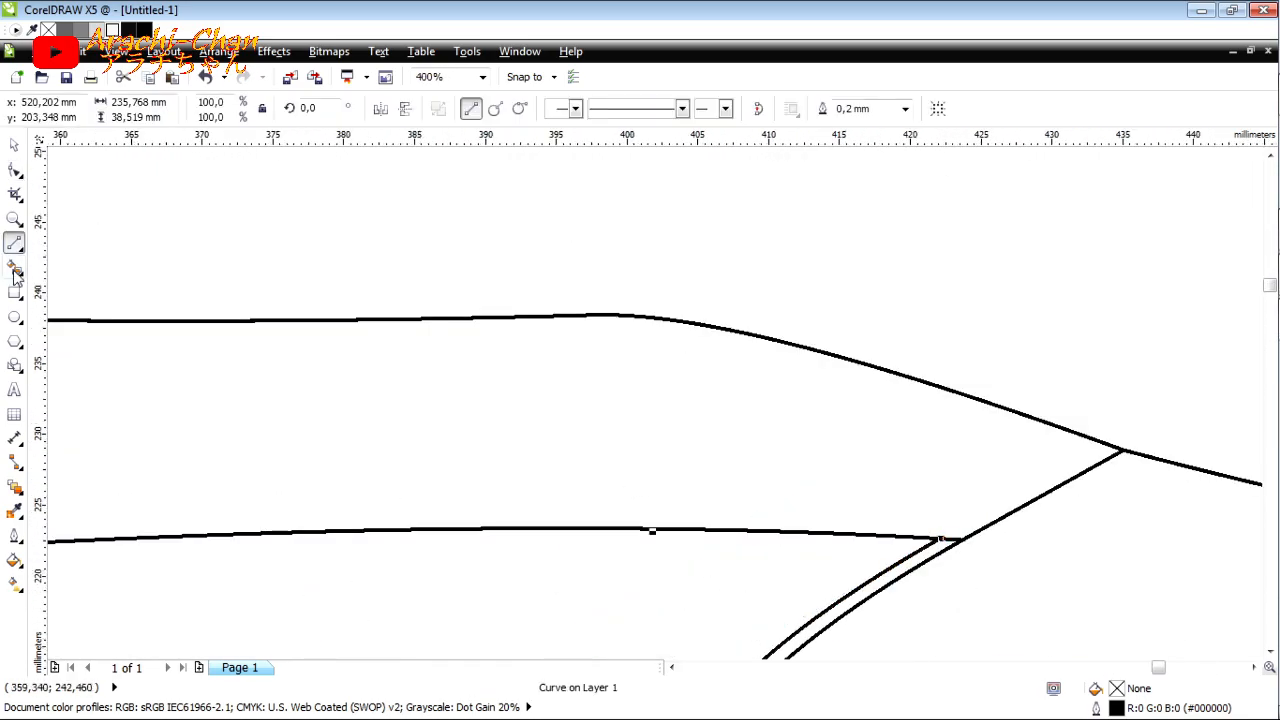
click(14, 272)
scroll(961, 549, up, 1)
click(921, 545)
scroll(924, 520, down, 5)
scroll(1031, 568, up, 2)
click(19, 149)
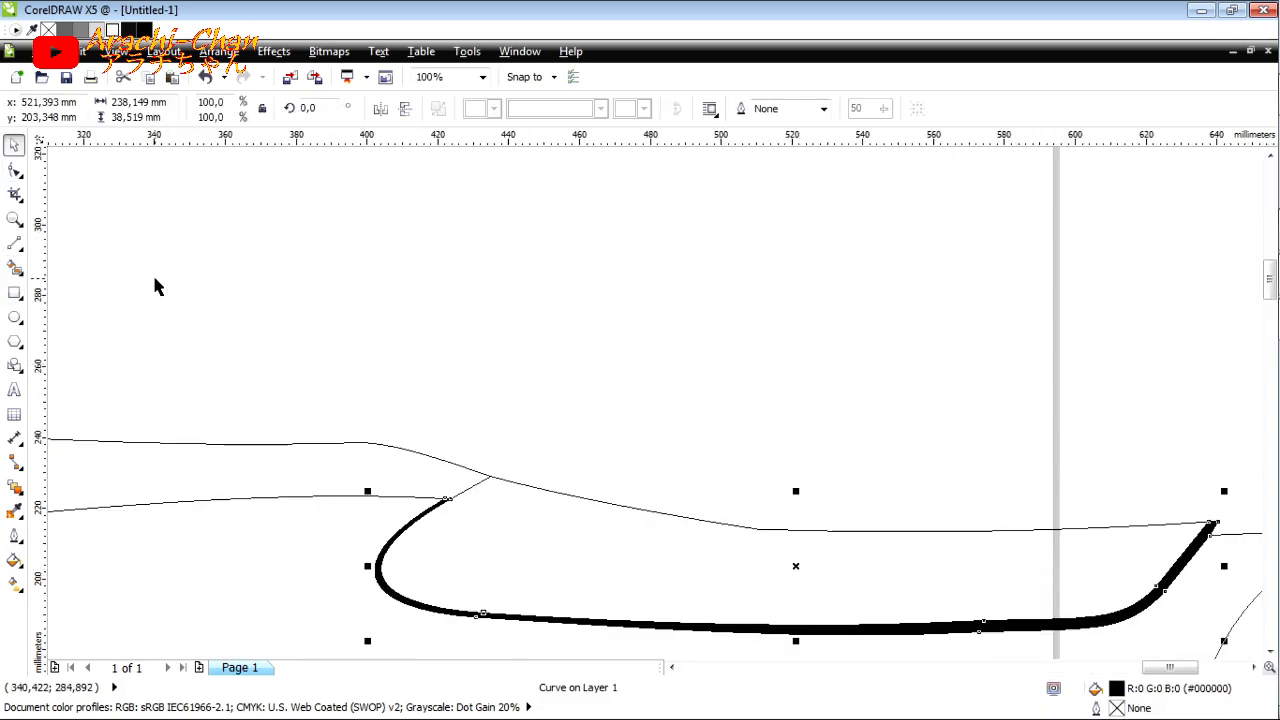
Step: Inspect the black window border strip together with its outer and inner source curves
scroll(511, 385, down, 1)
click(427, 493)
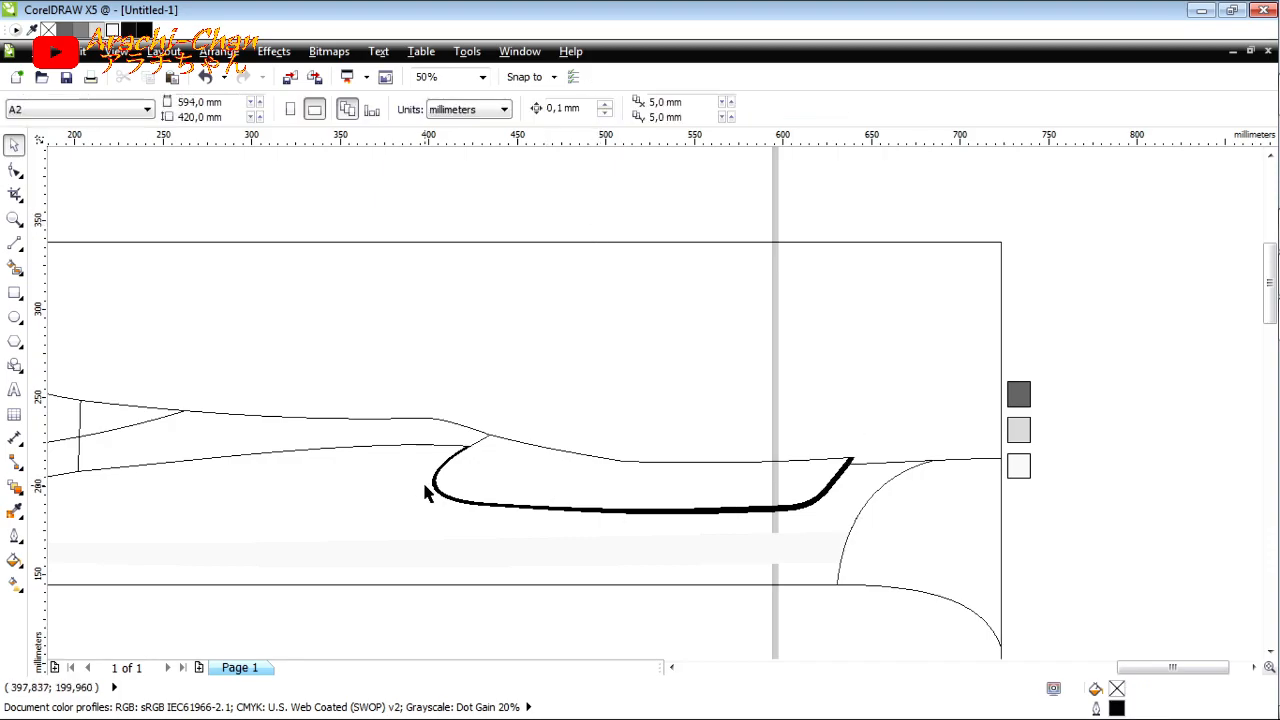
click(434, 489)
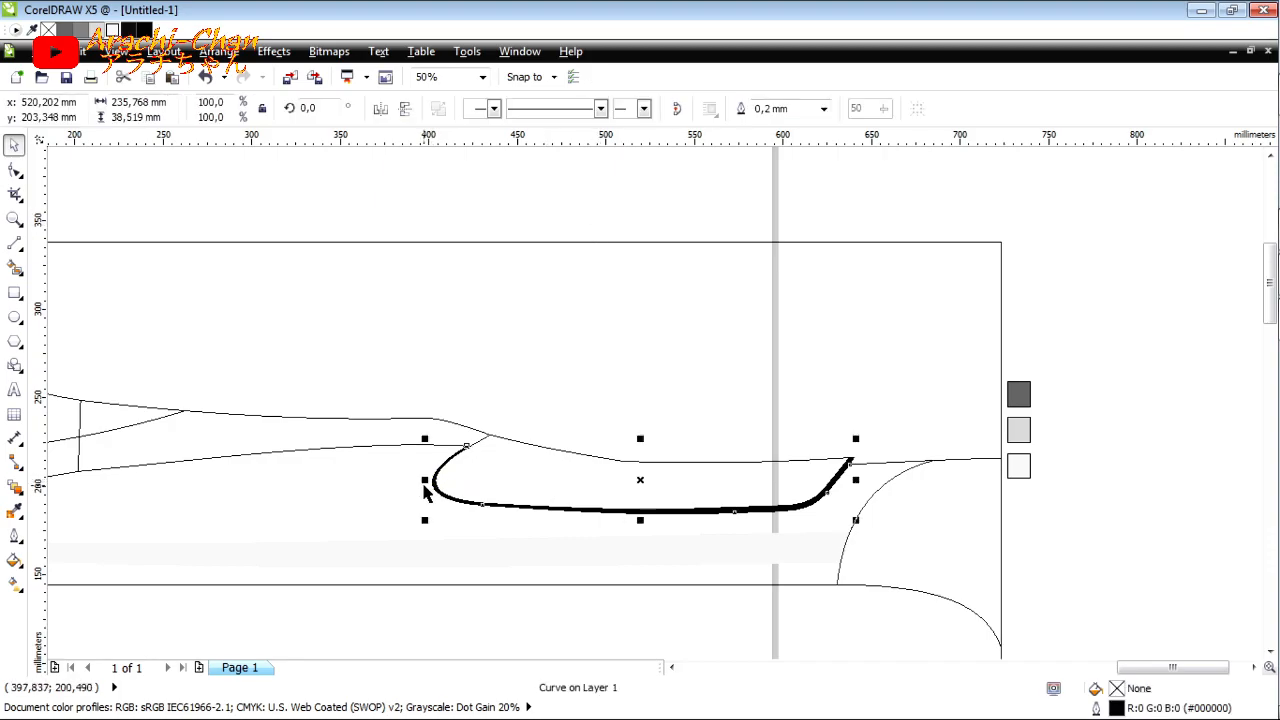
scroll(443, 457, up, 2)
scroll(423, 480, down, 1)
scroll(418, 519, up, 2)
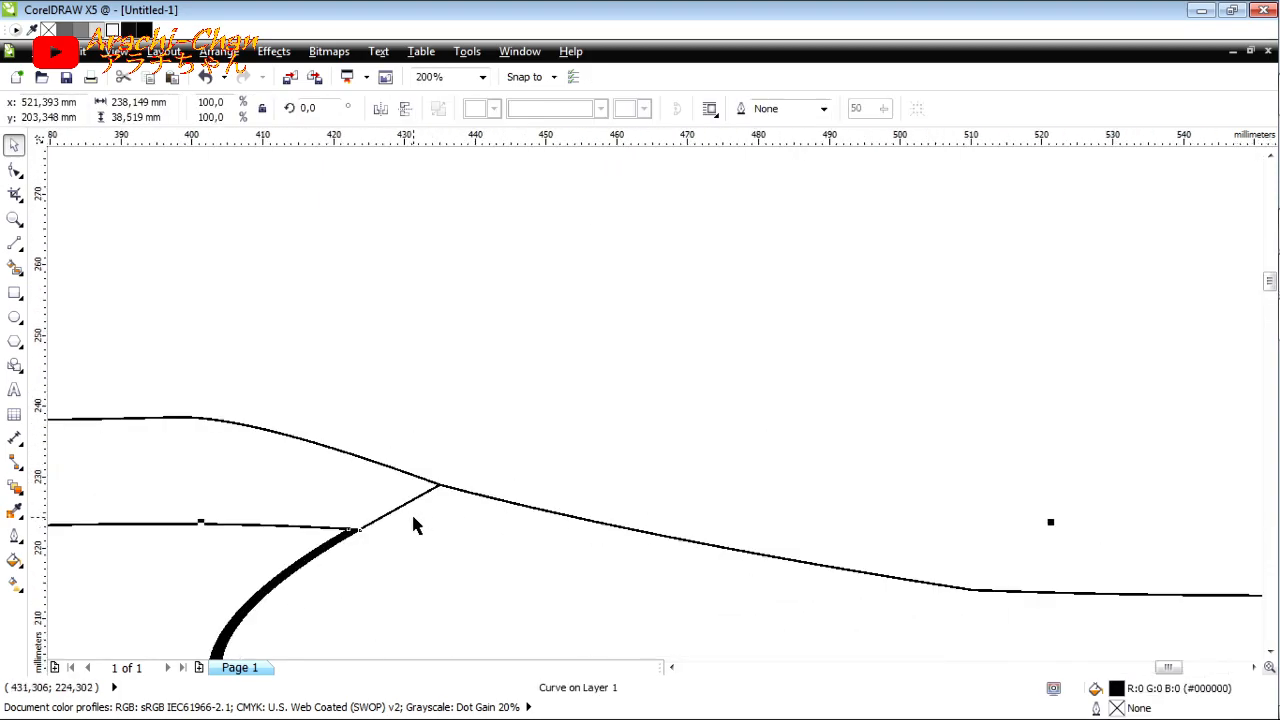
scroll(480, 480, down, 4)
scroll(594, 429, up, 2)
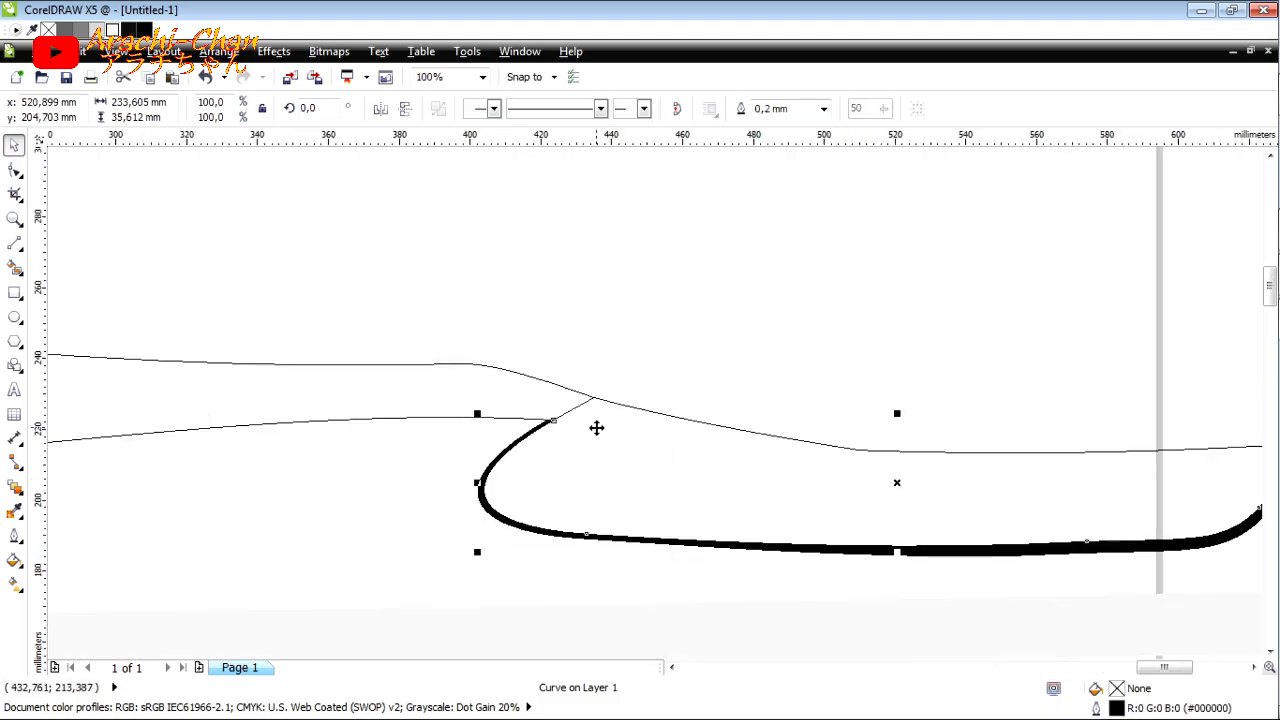
scroll(613, 449, down, 2)
click(651, 414)
click(657, 394)
click(651, 429)
click(645, 437)
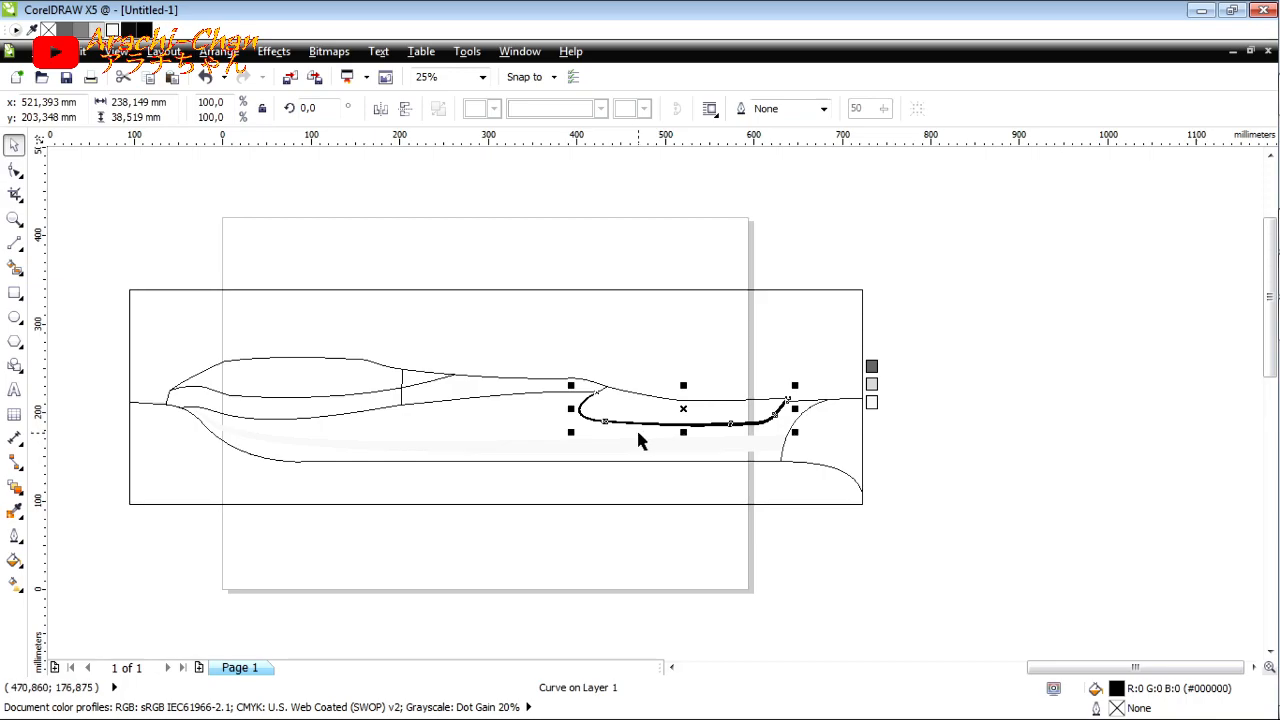
click(706, 223)
Step: Set the Smart Fill colour to light grey #E6E6E6
click(15, 267)
click(205, 109)
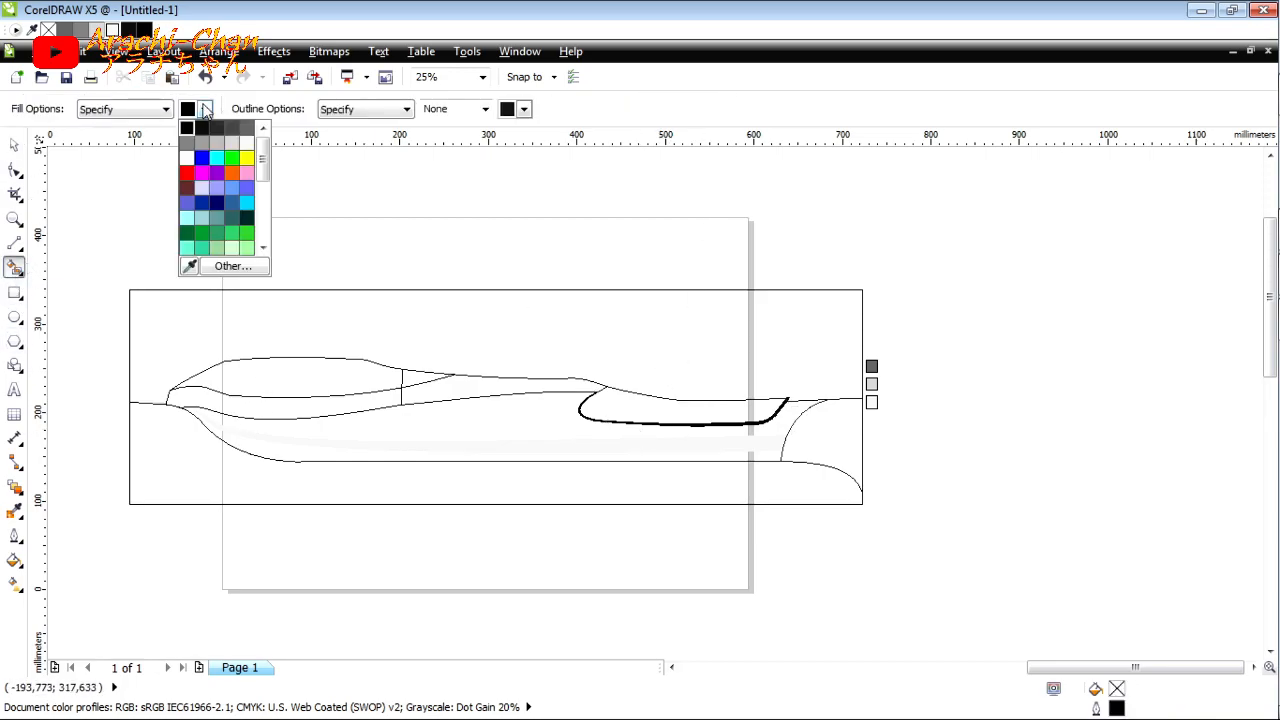
click(245, 150)
click(204, 110)
click(246, 131)
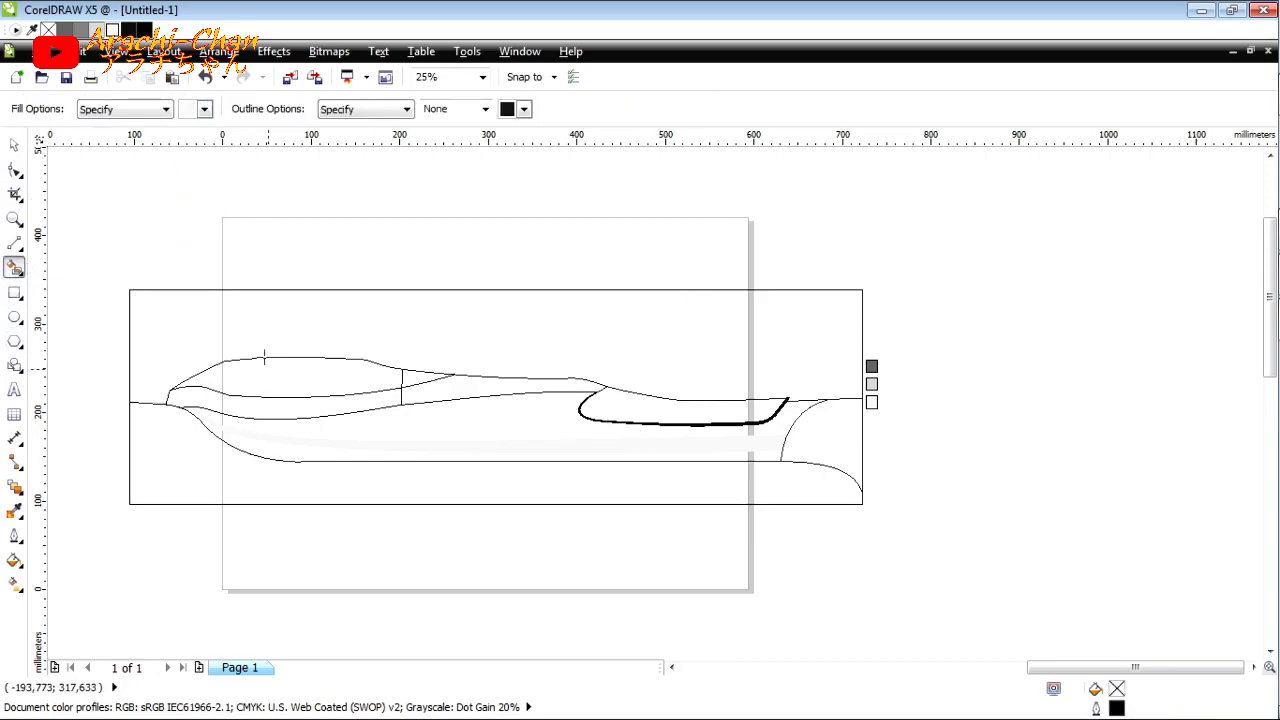
Step: Try filling the two sections of the upper band with light grey separately, and undo the fills
click(258, 407)
click(421, 395)
click(15, 146)
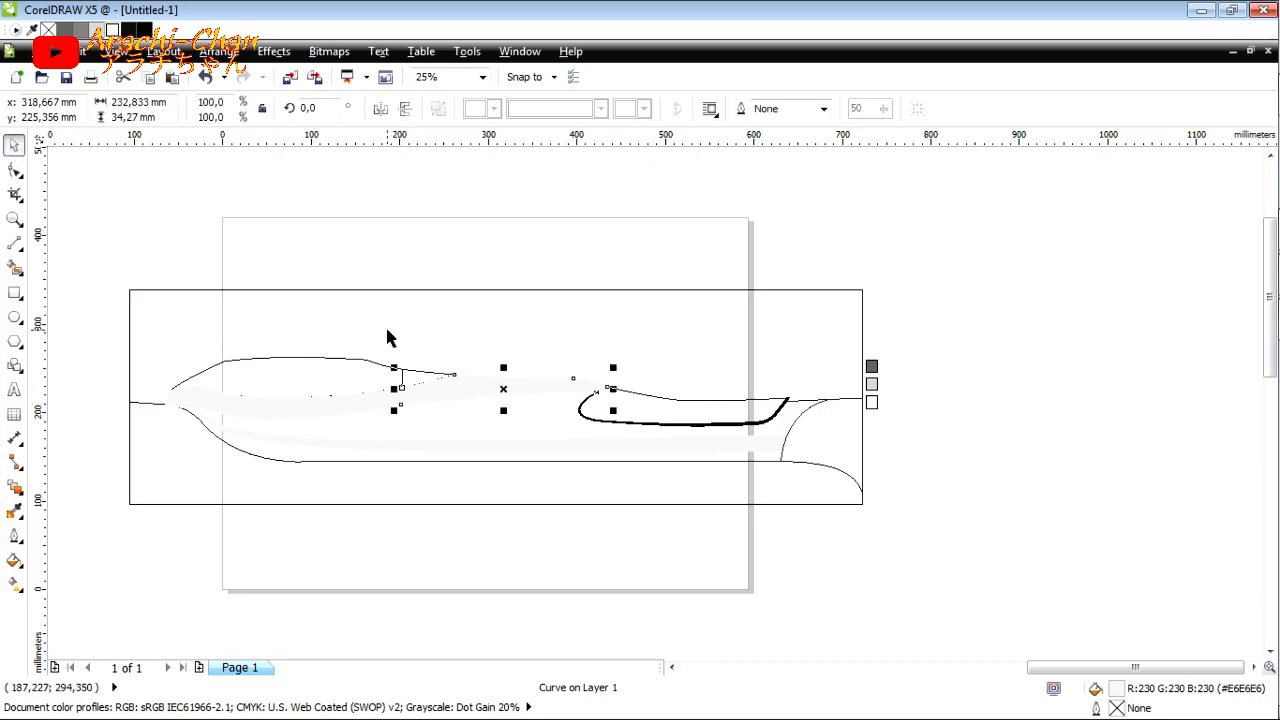
click(203, 79)
Step: Fill the upper band in one piece with light grey #E6E6E6, cutting the vertical divider line first and pasting it back
click(401, 394)
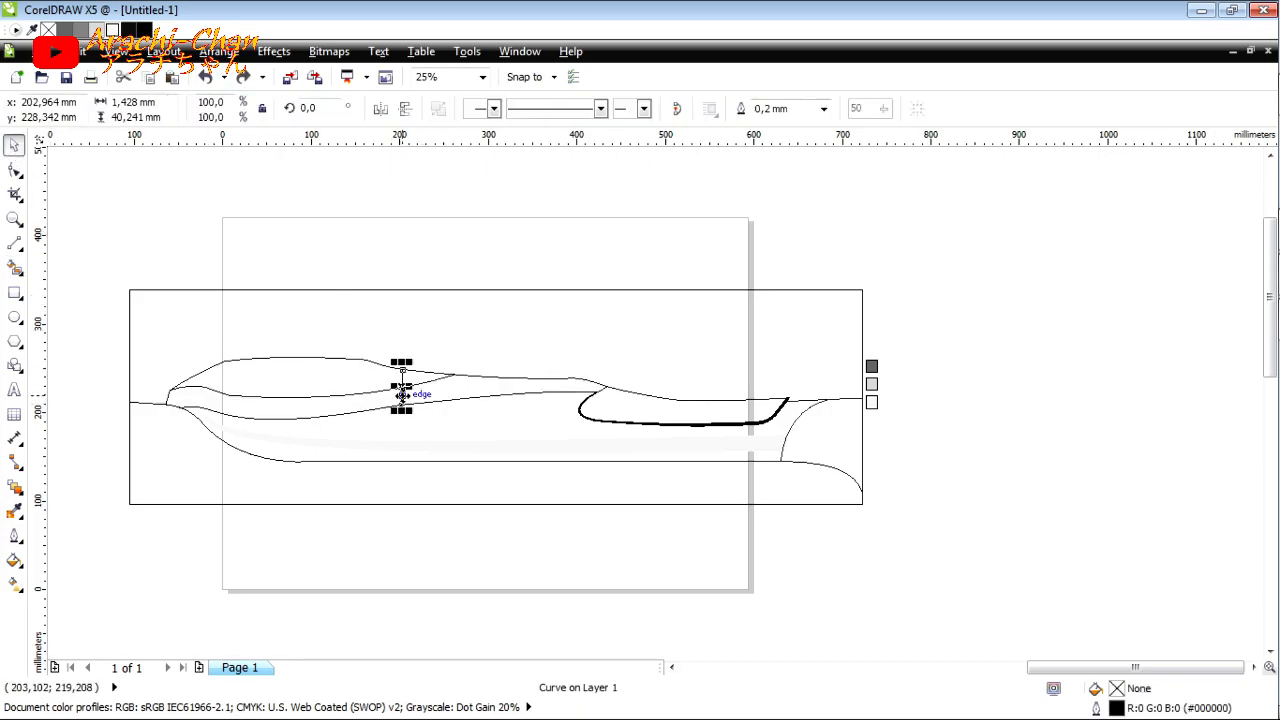
key(Delete)
click(12, 268)
scroll(451, 393, up, 1)
click(451, 393)
click(14, 147)
key(ctrl+v)
Step: Send the light grey upper band behind the other objects and remove the contour line along its upper edge
click(464, 275)
click(487, 385)
key(shift+Page_Down)
click(512, 401)
click(512, 400)
scroll(512, 400, down, 1)
click(385, 403)
click(432, 398)
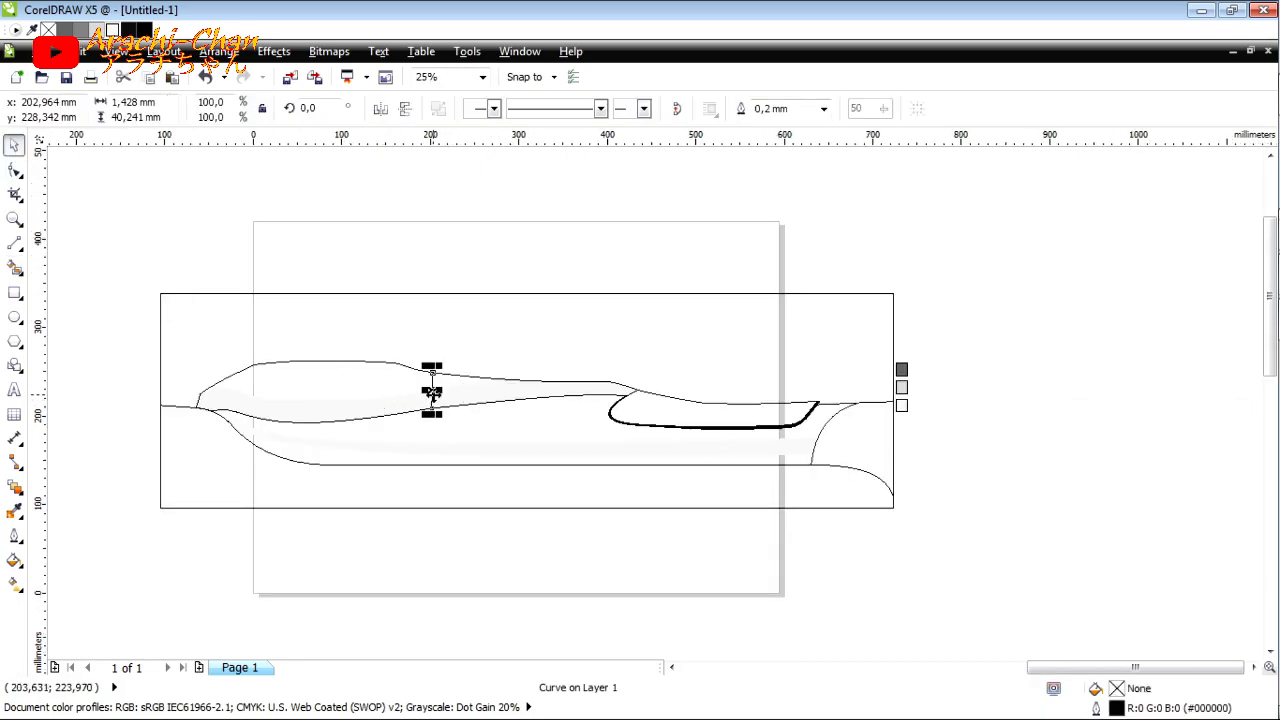
click(20, 493)
click(46, 610)
click(118, 110)
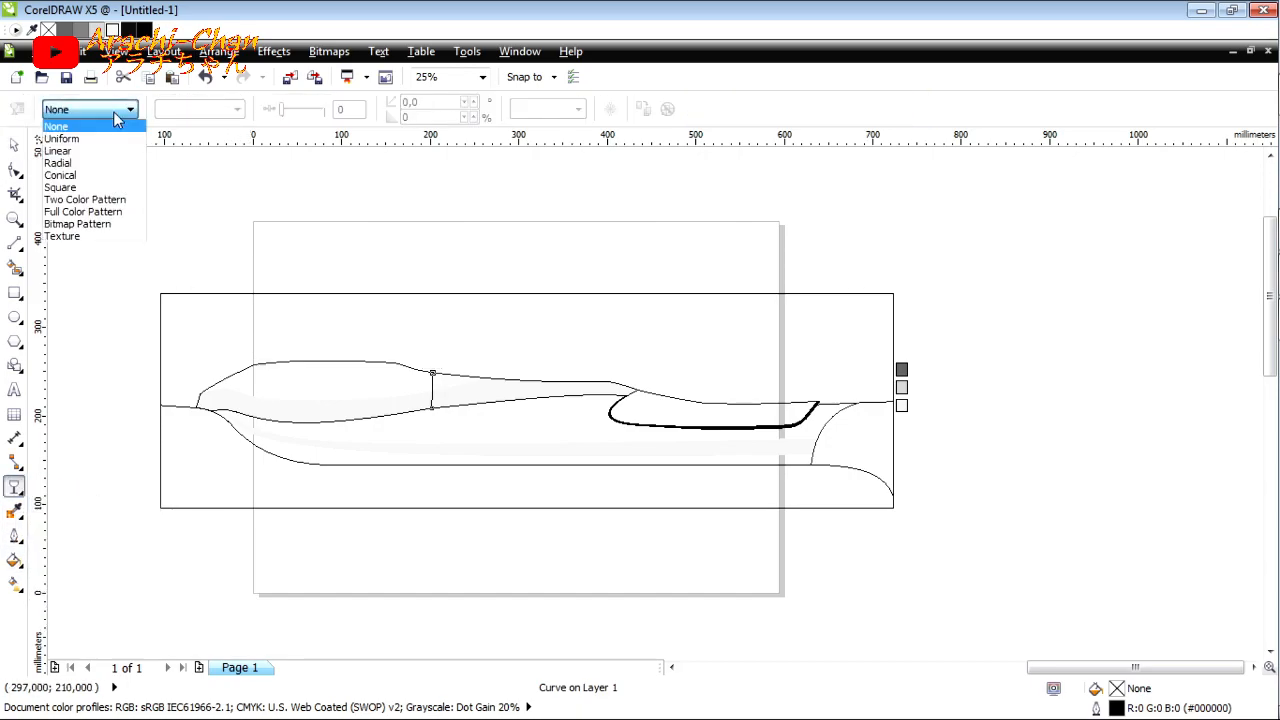
click(415, 162)
click(18, 147)
click(400, 330)
Step: Draw a narrow upright rectangle along the vertical divider line between the upper and lower body curves
scroll(417, 415, up, 2)
click(480, 373)
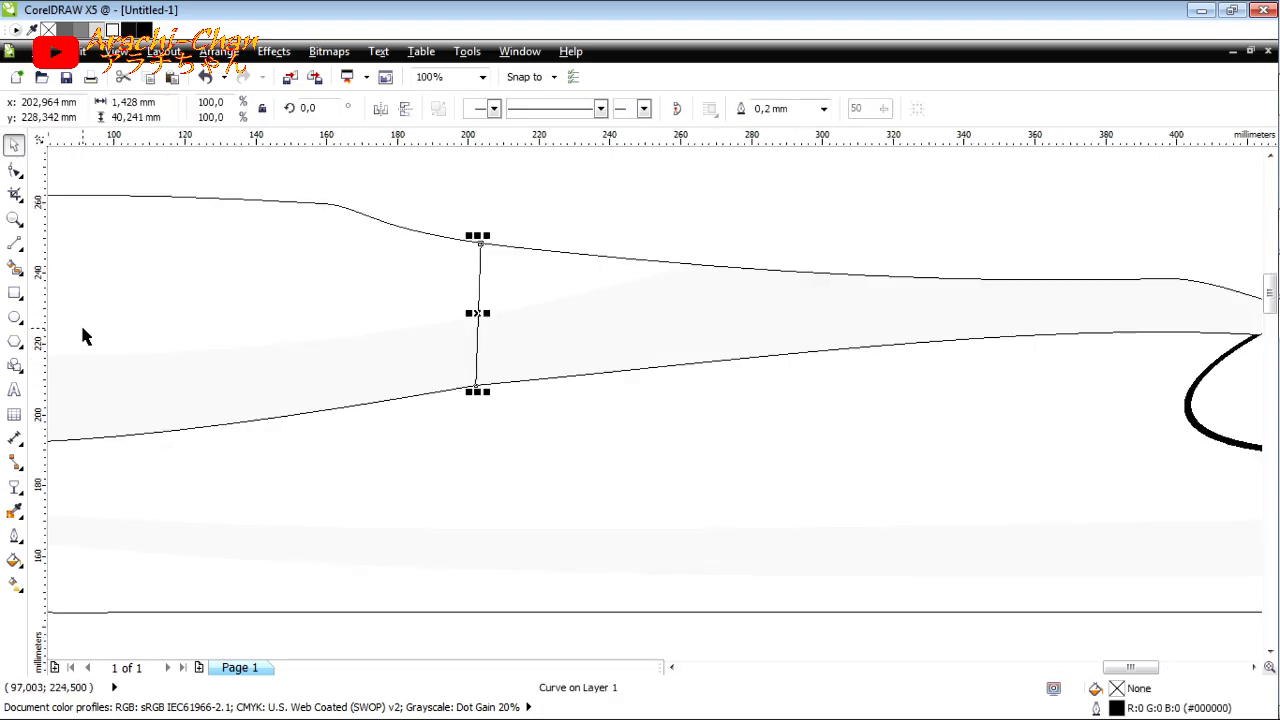
click(14, 293)
drag(476, 385, 518, 240)
scroll(490, 243, up, 2)
scroll(520, 246, down, 1)
scroll(523, 390, up, 1)
Step: Skew and adjust the narrow rectangle so its sides follow the slant of the divider line
drag(483, 373, 454, 380)
scroll(454, 380, down, 1)
scroll(457, 228, up, 1)
scroll(446, 237, up, 1)
drag(455, 233, 492, 235)
scroll(489, 239, down, 2)
scroll(501, 418, up, 1)
Step: Try a black fill without an outline on the slanted rectangle, and undo these changes
click(130, 30)
scroll(467, 253, down, 2)
scroll(521, 187, up, 1)
click(870, 108)
click(811, 126)
scroll(391, 260, up, 3)
scroll(391, 260, down, 2)
click(209, 79)
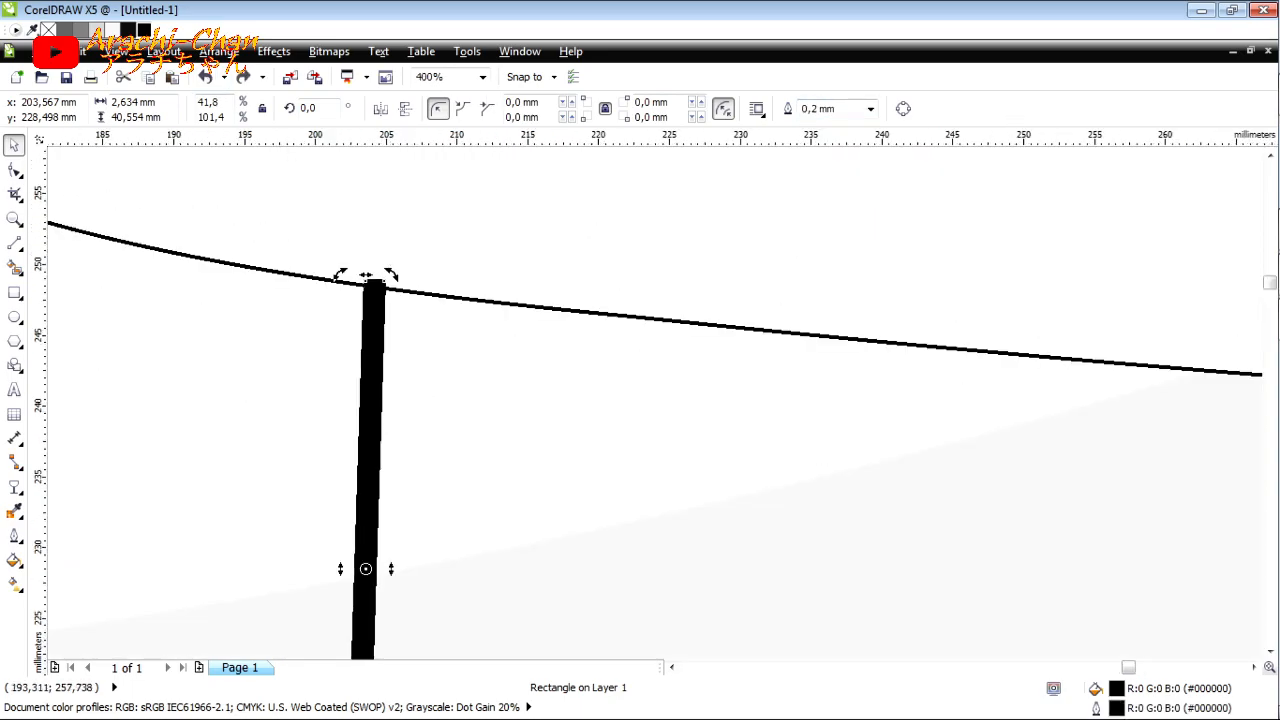
click(208, 78)
Step: Fill the slanted strip beside the divider line with black using Smart Fill
click(453, 269)
scroll(308, 250, down, 1)
click(430, 398)
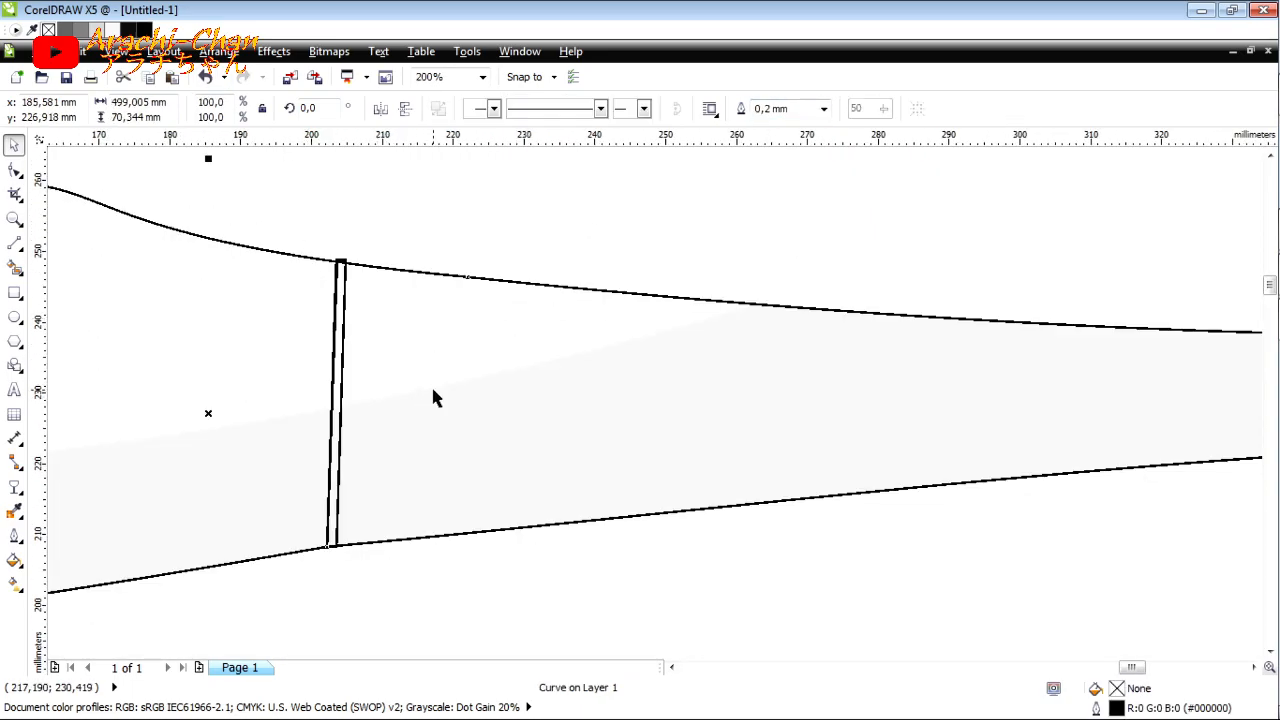
key(Escape)
click(14, 266)
click(204, 109)
click(263, 128)
click(187, 129)
scroll(340, 267, up, 1)
click(339, 275)
Step: Delete the slanted guide rectangle and bring the black strip to the front
click(14, 146)
click(351, 252)
key(Delete)
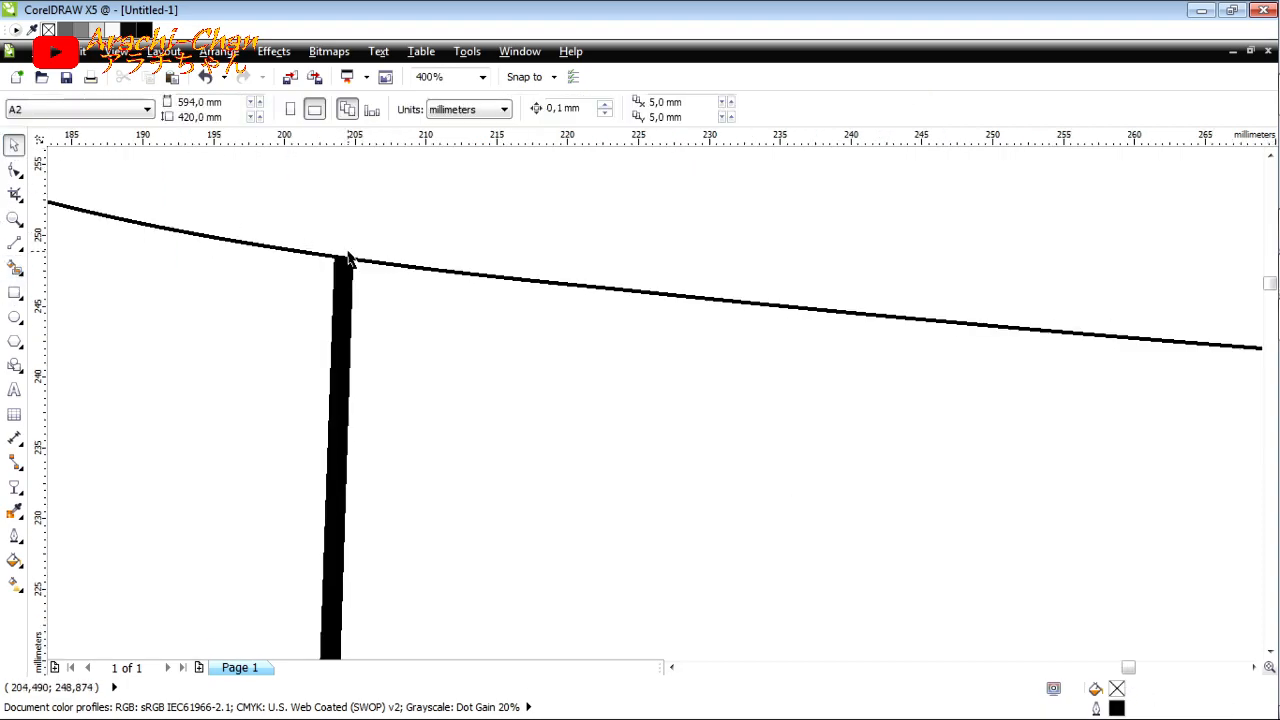
click(347, 281)
scroll(433, 217, down, 1)
key(ctrl+z)
click(387, 262)
key(shift+Page_Up)
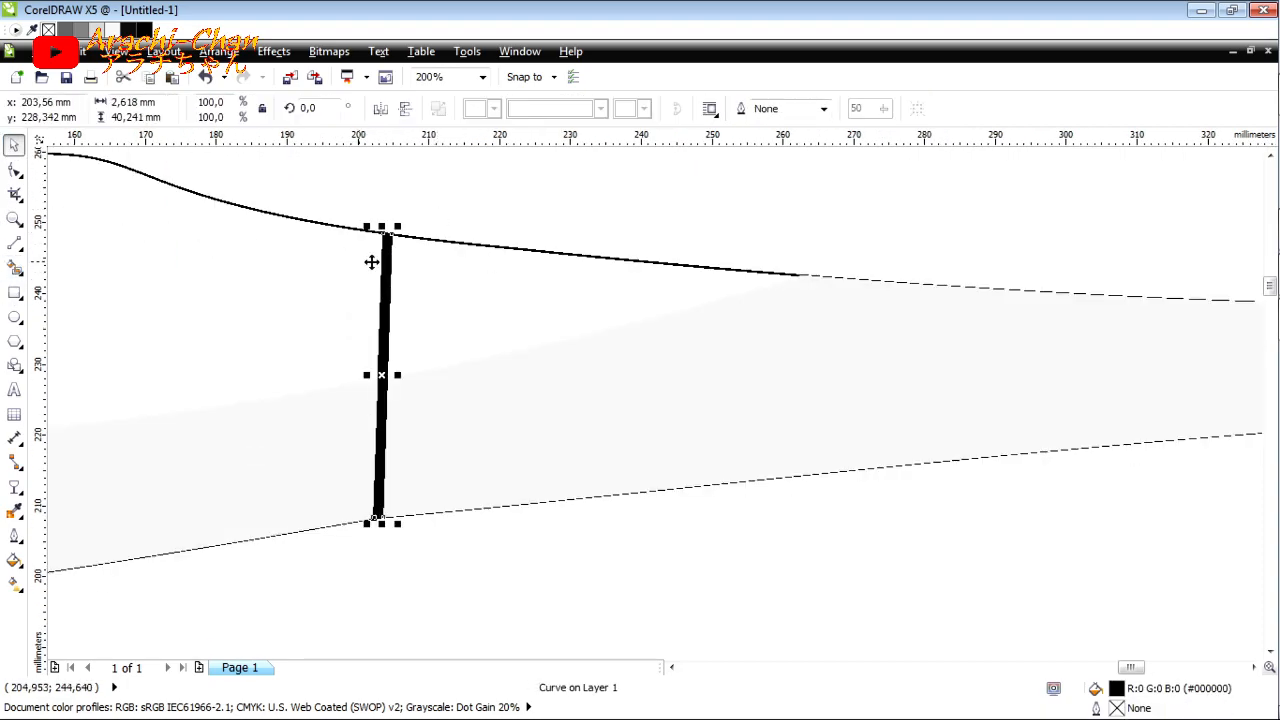
Step: Apply a uniform transparency of 70 to the black strip and select the original divider line beside it
click(14, 487)
click(89, 109)
click(70, 134)
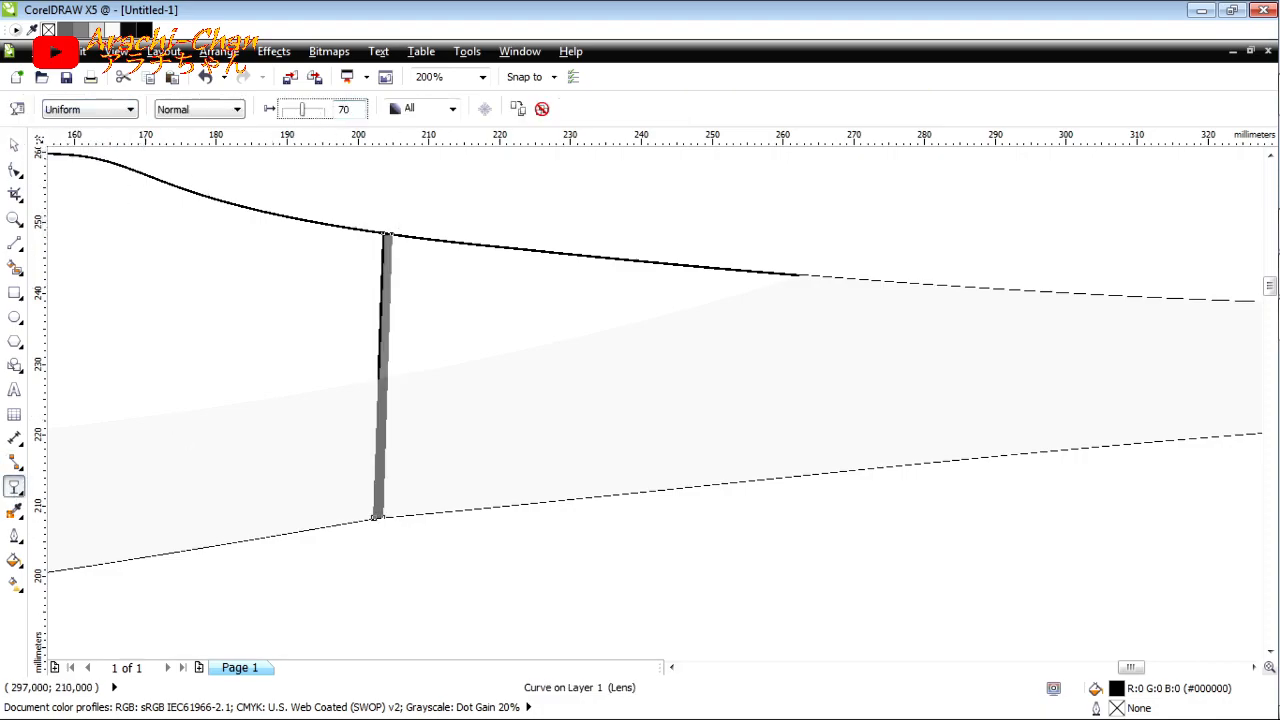
key(space)
click(388, 258)
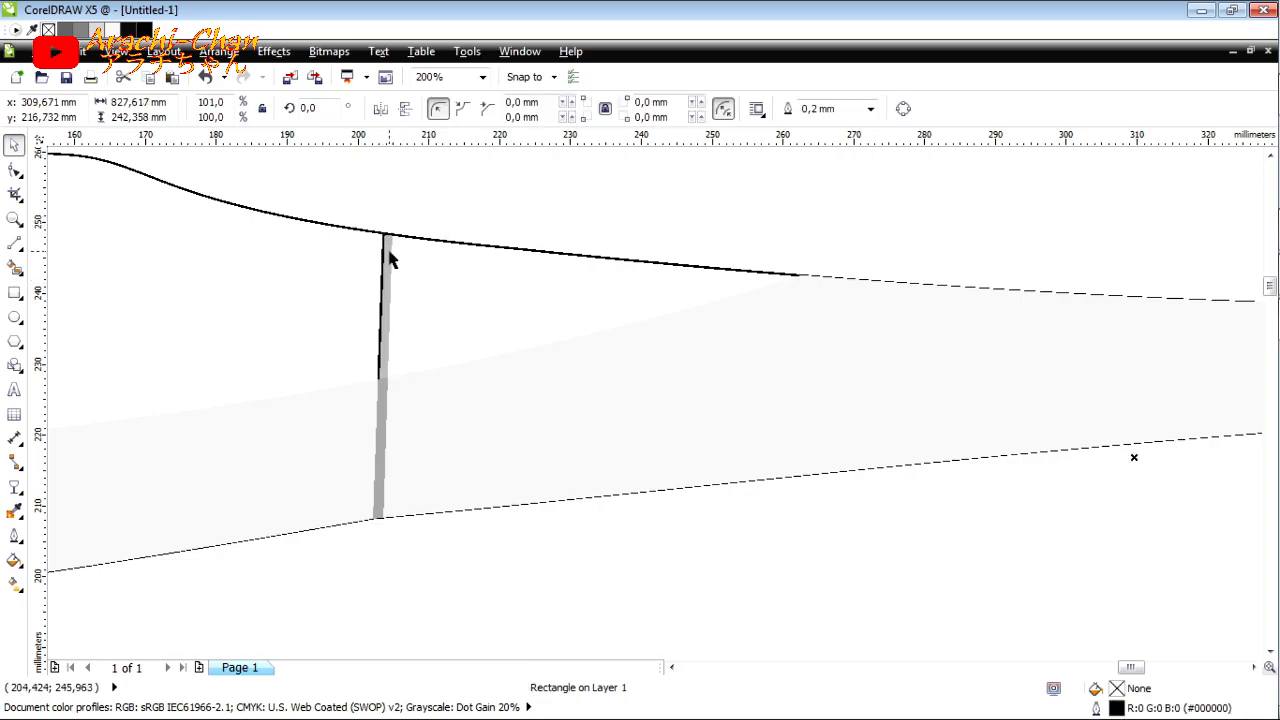
click(389, 256)
scroll(400, 357, up, 3)
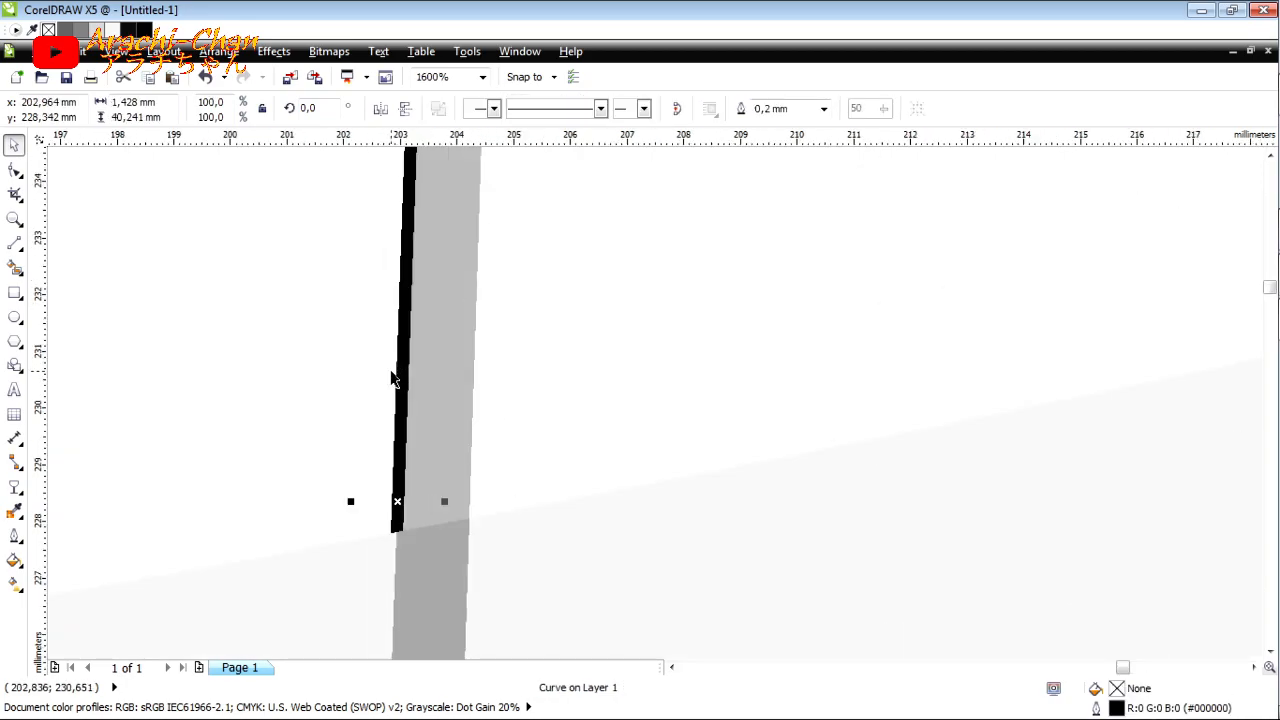
scroll(393, 379, down, 6)
Step: Fill the body section to the right of the arc with grey #808080 using Smart Fill, and select it
click(772, 420)
scroll(817, 395, up, 1)
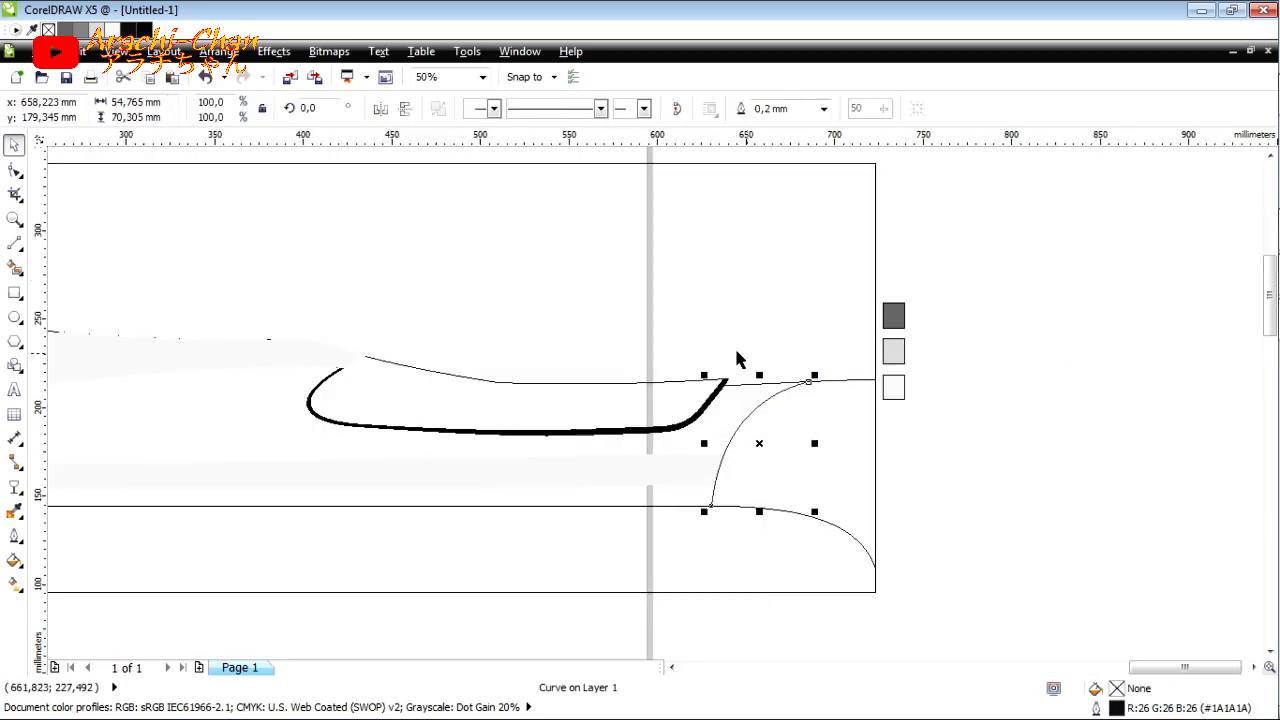
click(14, 269)
click(205, 109)
click(188, 143)
click(801, 436)
click(14, 146)
click(806, 416)
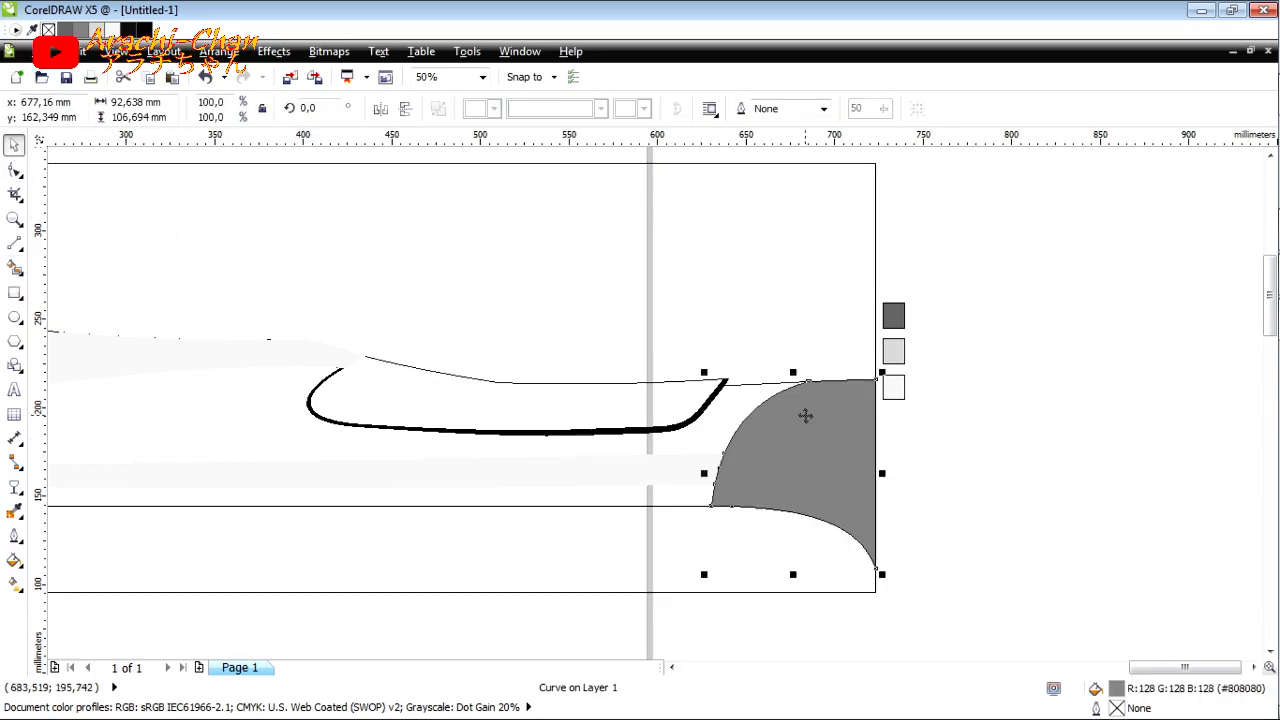
Step: Cut the grey section right of the arc, the light lower stripe and the thick black curved outline
click(905, 464)
click(788, 398)
click(923, 423)
click(738, 417)
click(750, 420)
key(Escape)
click(744, 431)
shift+click(669, 466)
shift+click(669, 465)
shift+click(669, 457)
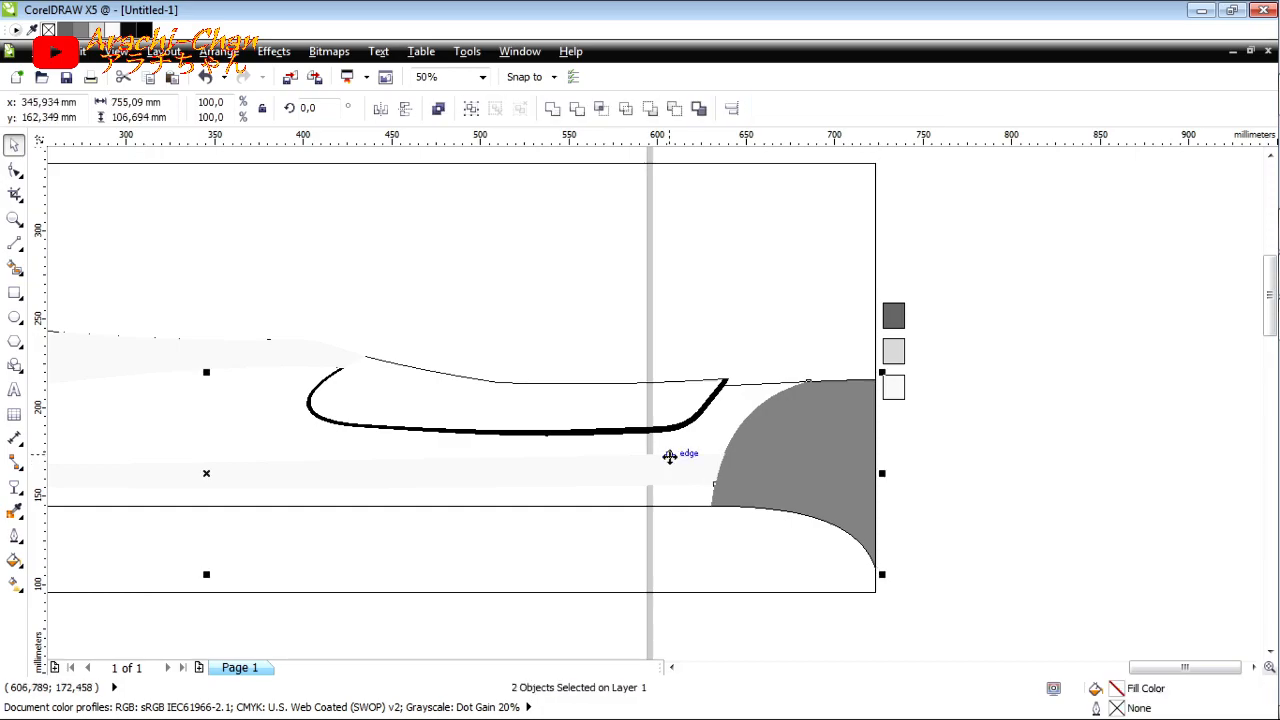
key(Delete)
Step: Fill the main body section with dark grey #666666, sampled from the darkest reference swatch, using Smart Fill
scroll(760, 430, down, 1)
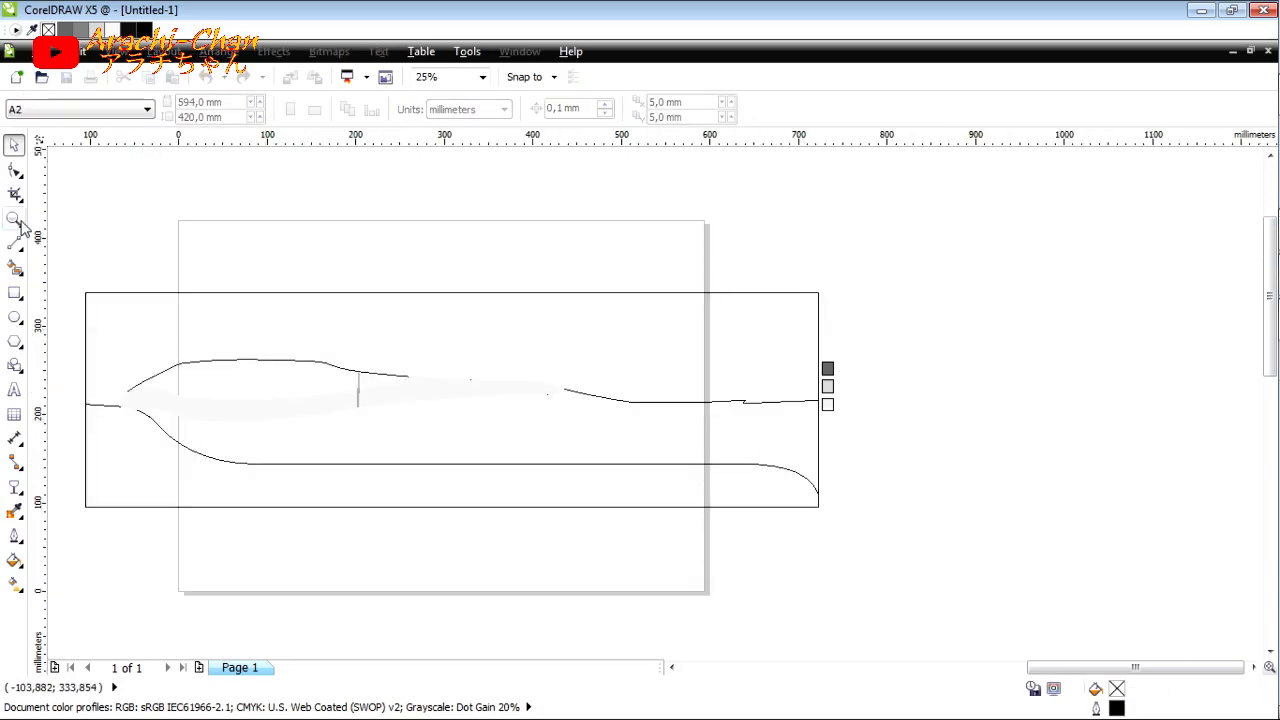
click(14, 268)
click(204, 109)
click(191, 266)
click(824, 369)
click(204, 109)
click(191, 266)
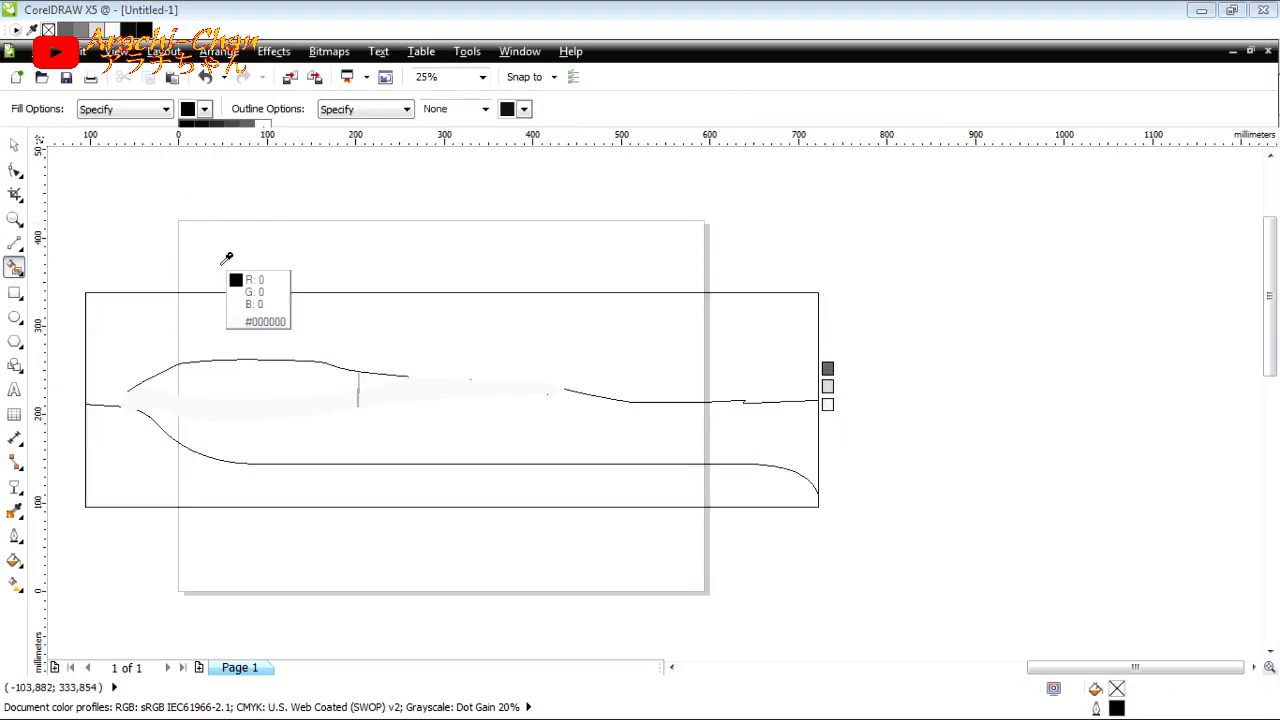
click(827, 369)
click(738, 410)
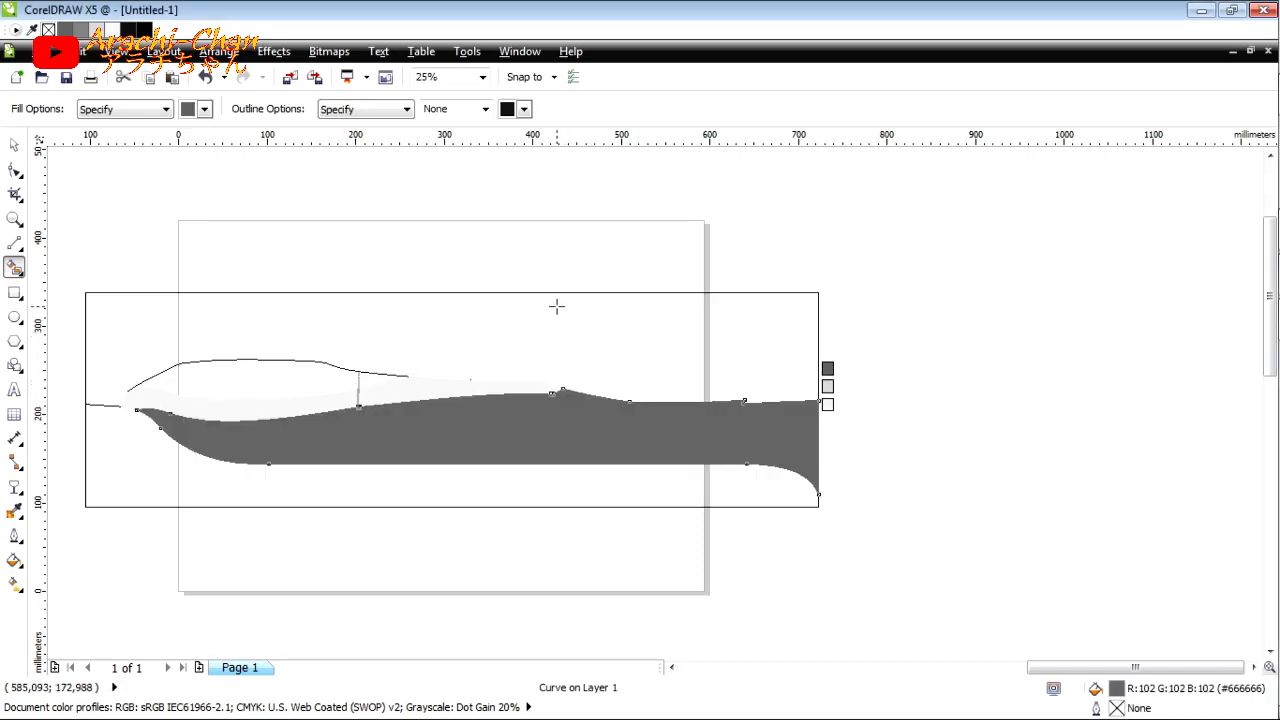
Step: Paste the cut stripe, curved outline and right-hand section back on top of the filled body
click(15, 148)
key(ctrl+v)
click(329, 196)
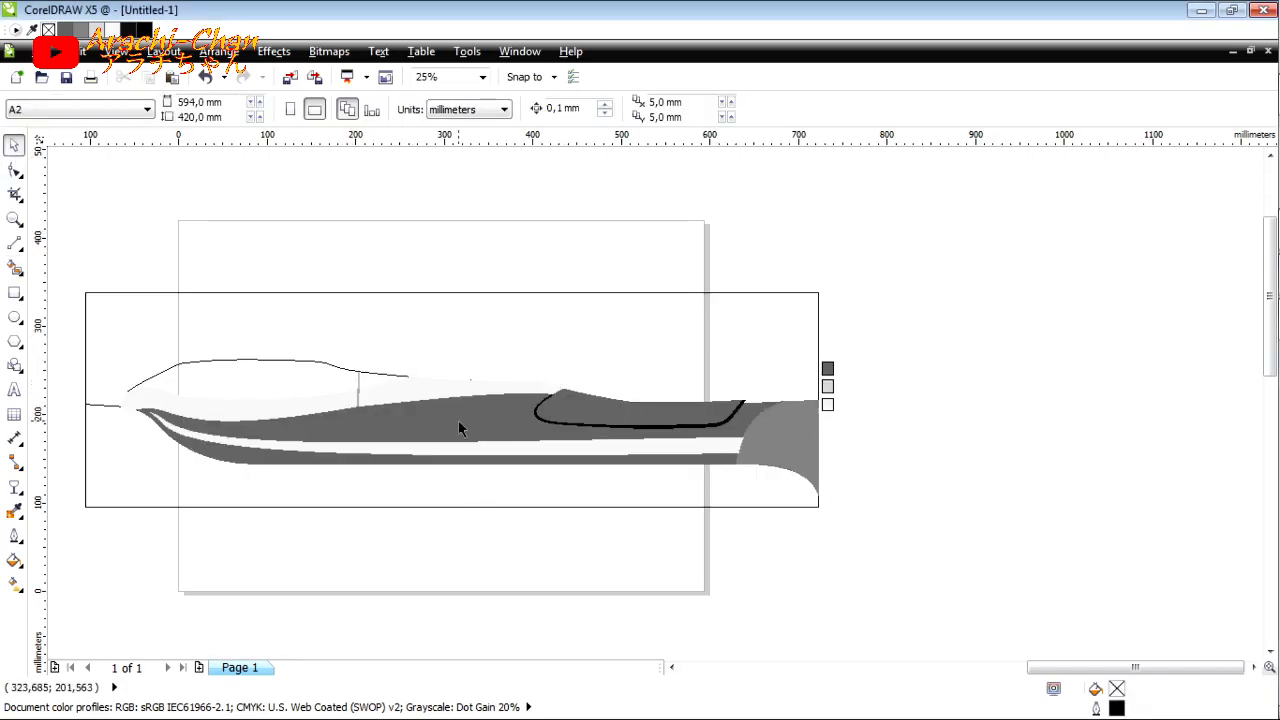
Step: Lighten the main body's uniform fill to the same grey as the section right of the arc
click(460, 428)
key(shift+F11)
click(362, 249)
click(411, 249)
click(483, 484)
Step: Change the fill of the section right of the arc to light grey #CCCCCC
click(757, 437)
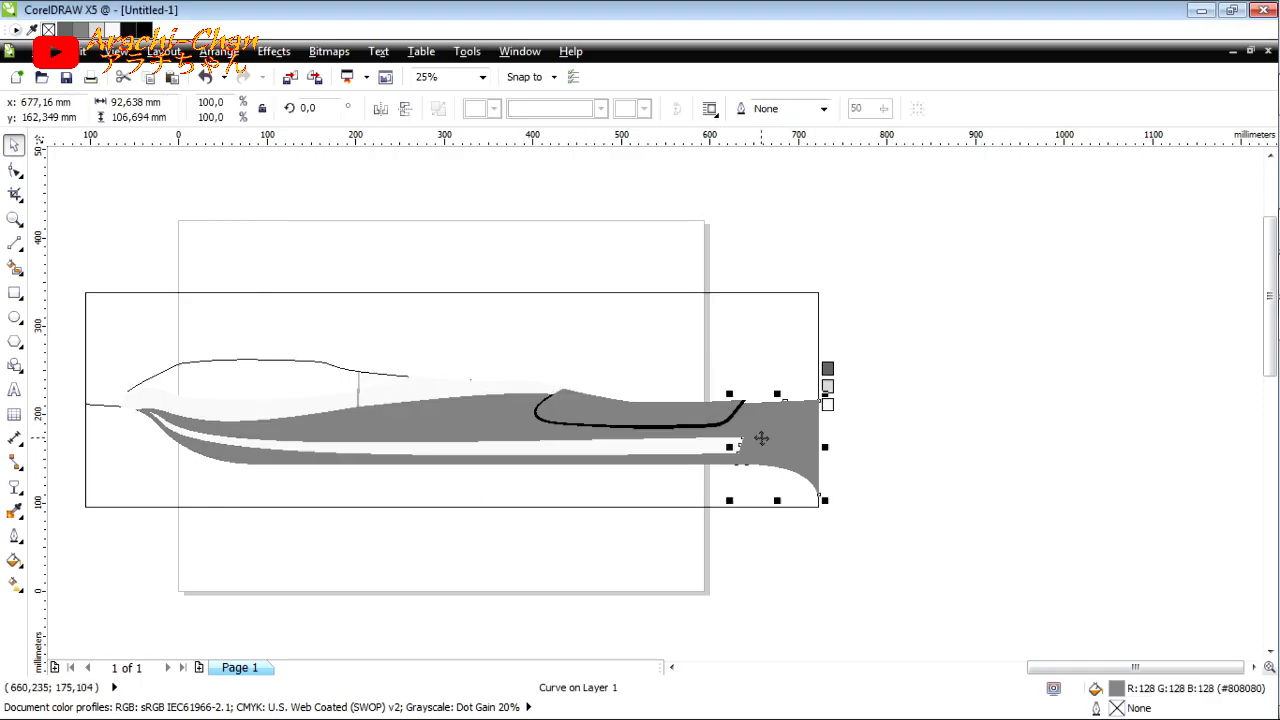
double_click(1116, 690)
click(290, 273)
click(486, 484)
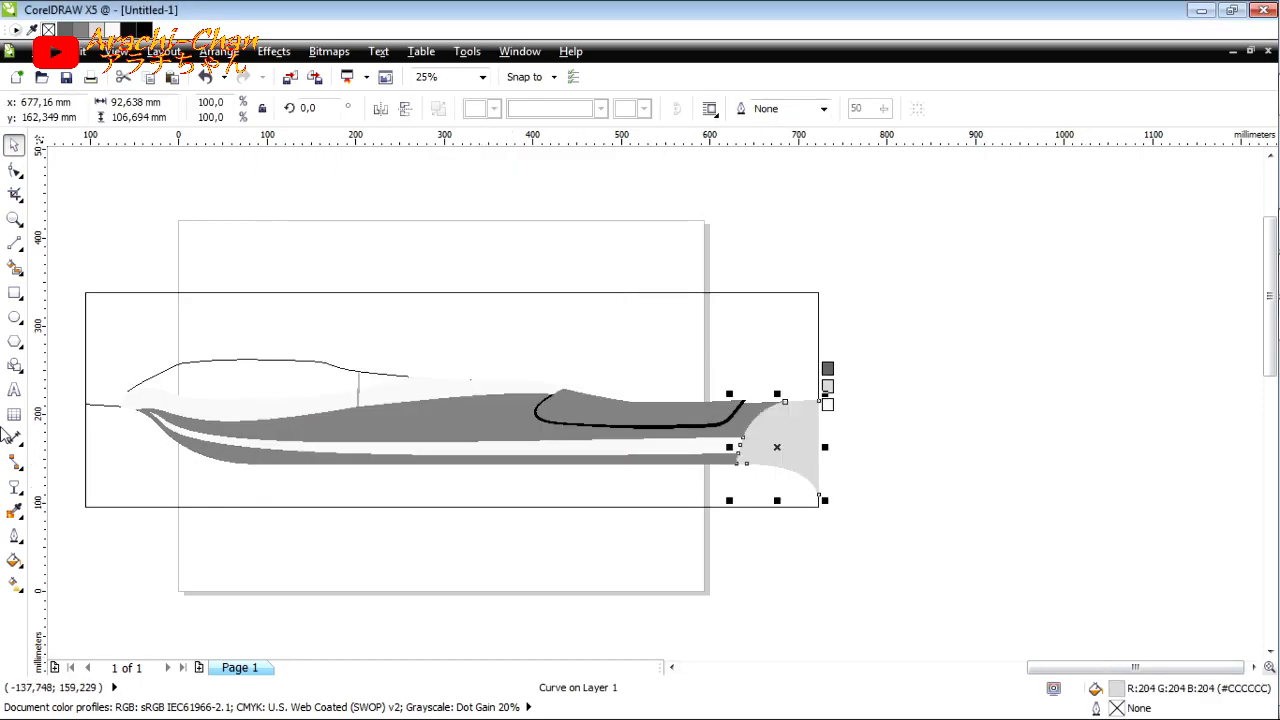
Step: Apply a uniform transparency of 80 to the light grey section right of the arc
click(14, 487)
click(90, 109)
click(115, 148)
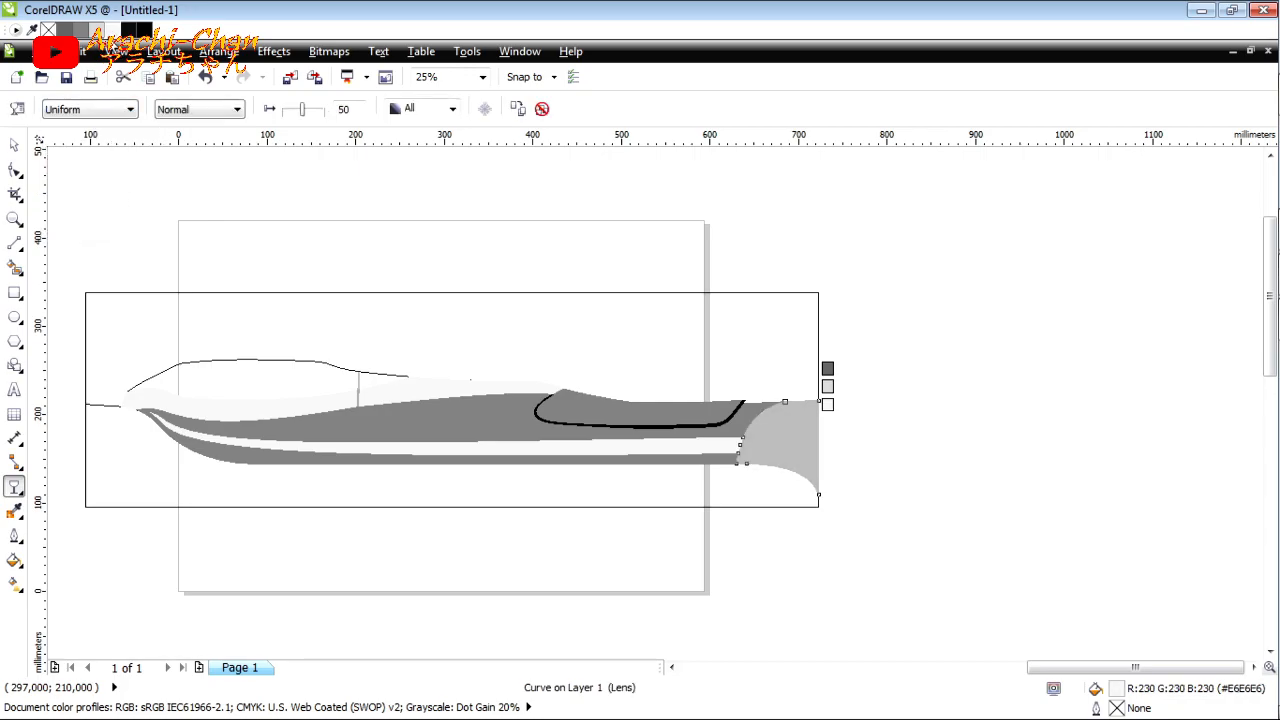
text(80)
key(Return)
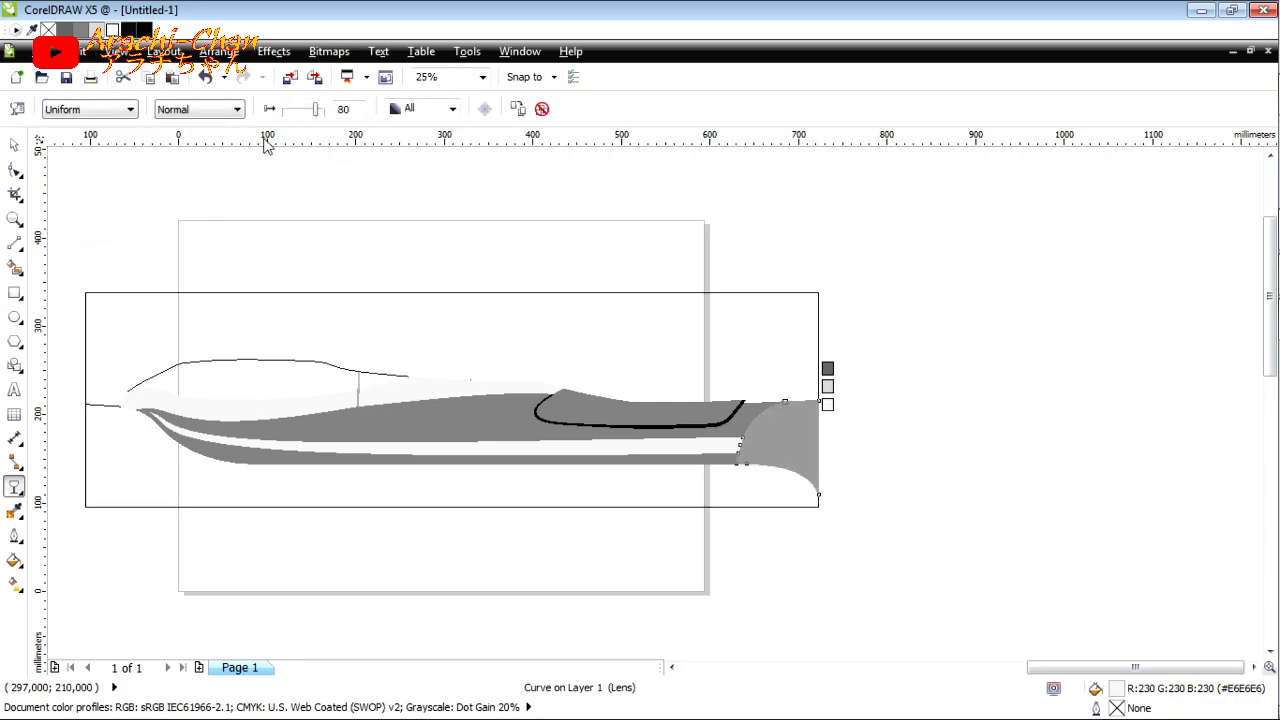
Step: Change the fill of the long lower stripe to light grey #CCCCCC
click(14, 145)
click(346, 378)
click(370, 447)
double_click(1122, 692)
click(345, 252)
click(487, 484)
Step: Apply a uniform transparency of 80 to the long lower stripe
click(14, 487)
click(129, 109)
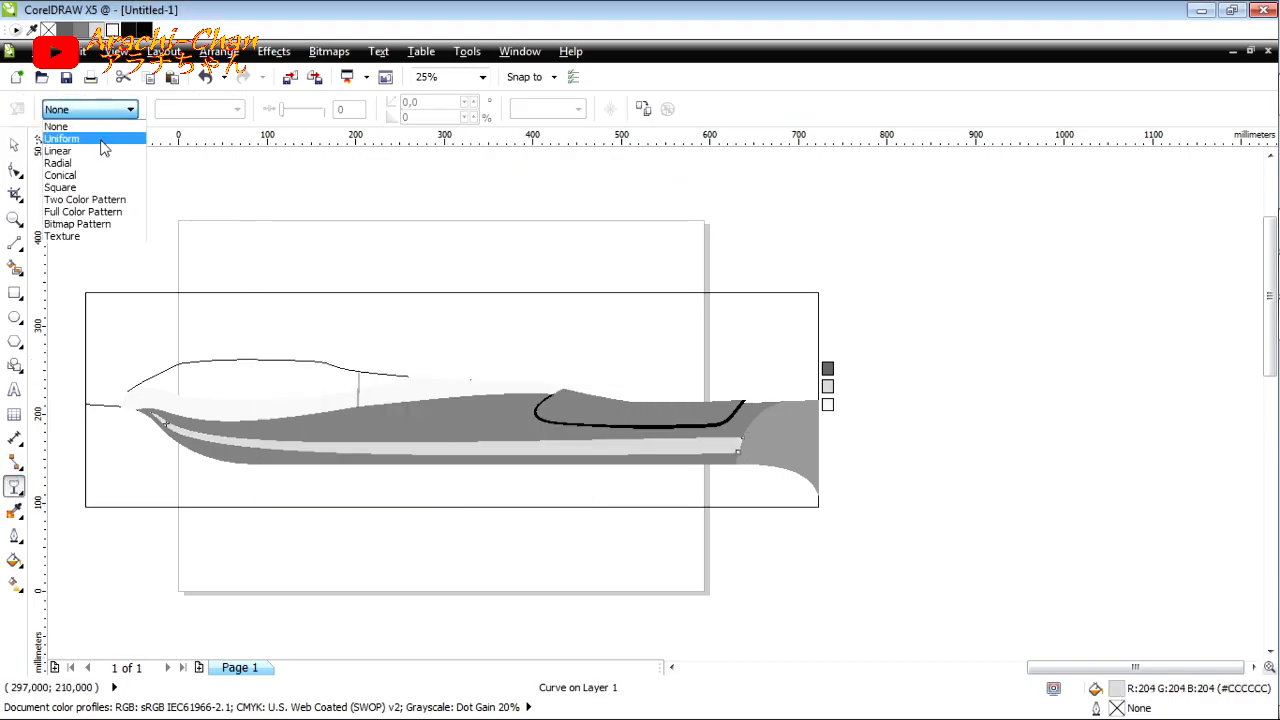
click(62, 133)
key(Return)
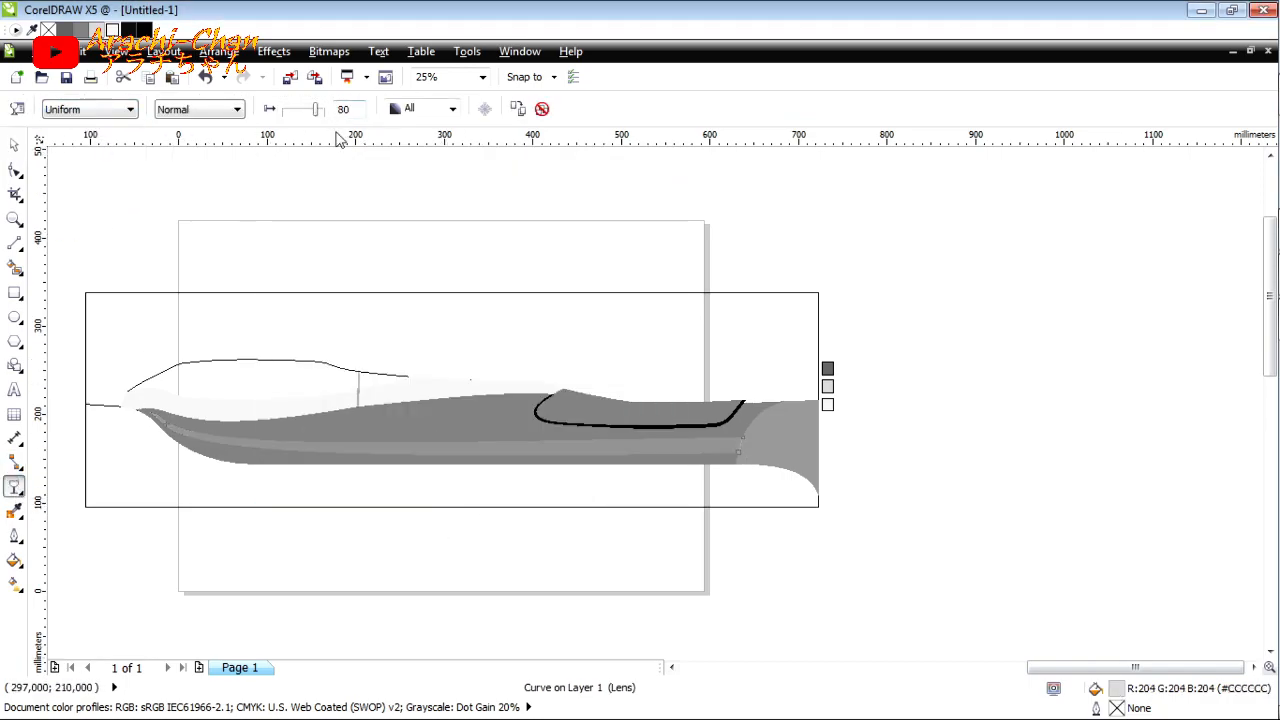
click(14, 145)
click(88, 178)
scroll(119, 411, up, 3)
scroll(119, 411, down, 2)
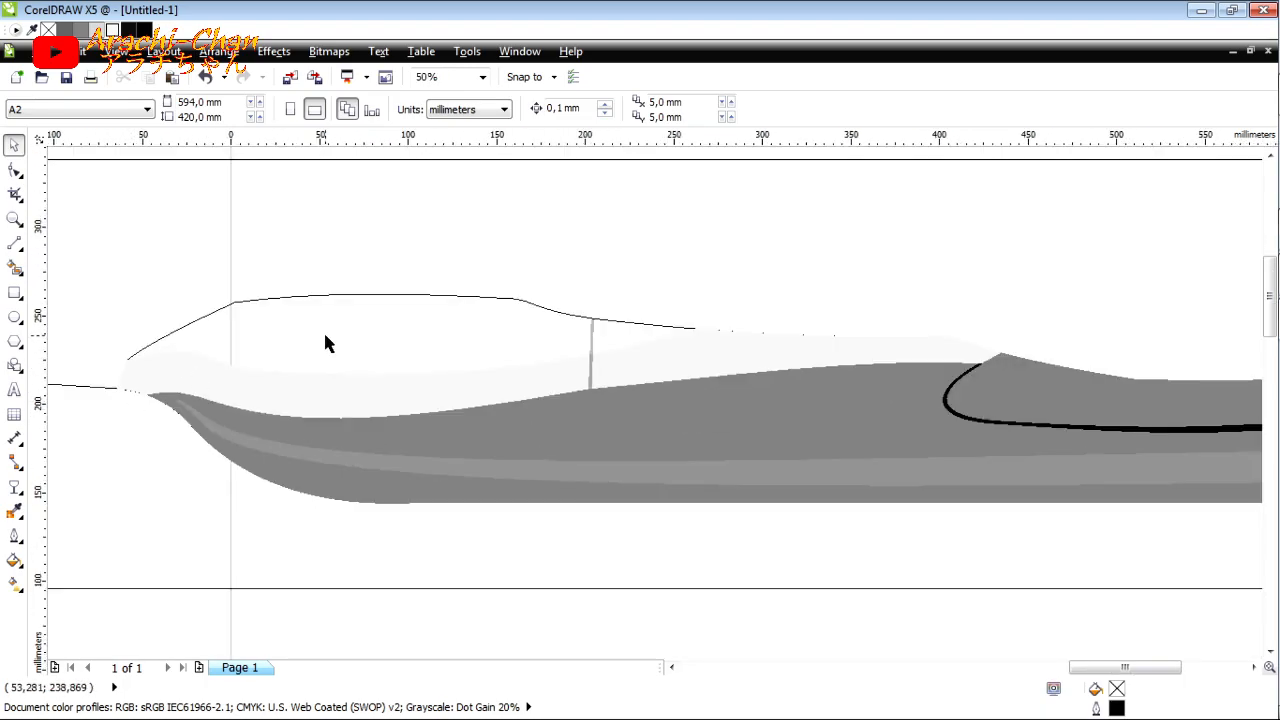
scroll(323, 335, down, 1)
Step: Find and view the bus photo DSC_9928 in the kenagan saya/2021 folder for reference, and switch back to CorelDRAW
click(1258, 97)
click(14, 36)
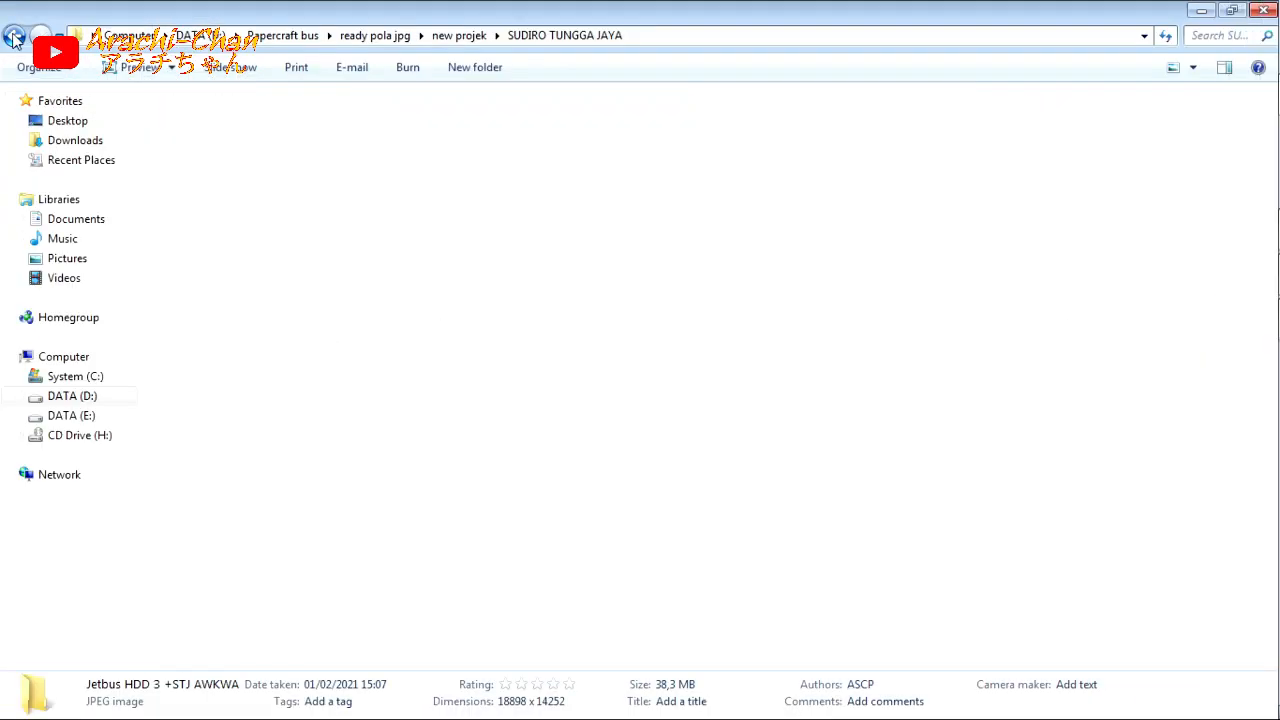
click(62, 397)
double_click(812, 183)
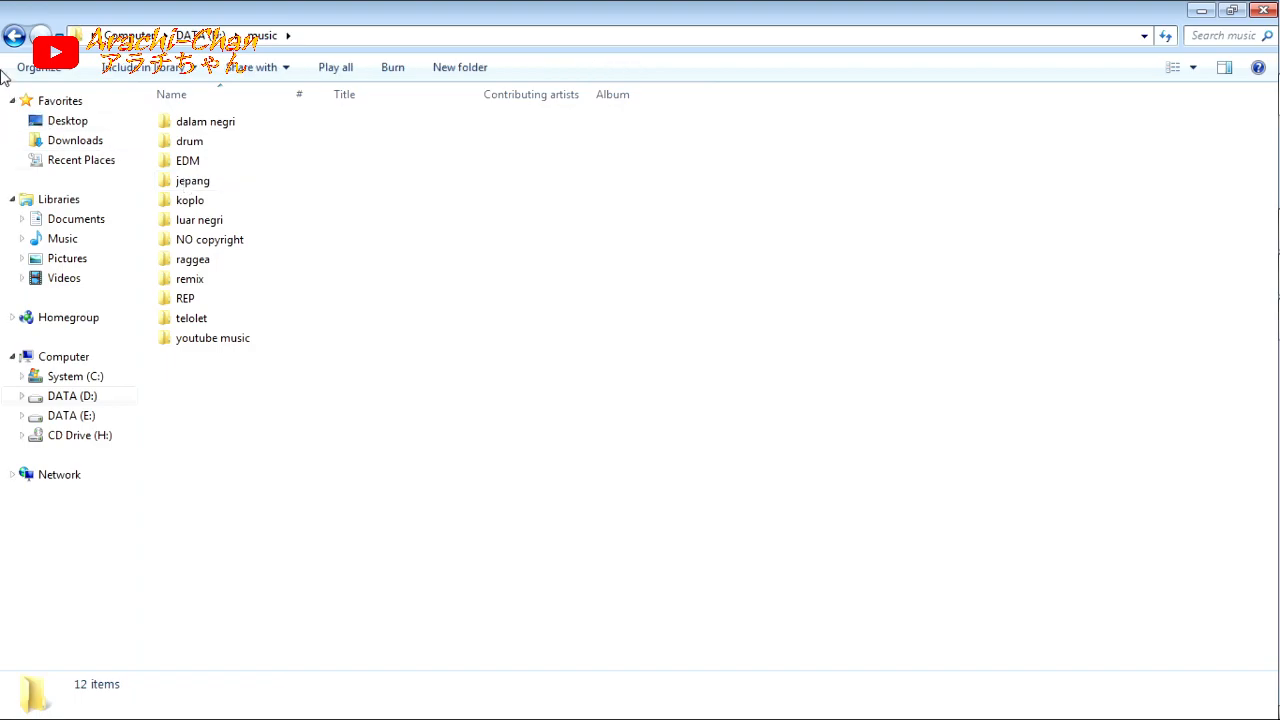
key(BackSpace)
double_click(713, 150)
double_click(712, 165)
scroll(675, 268, down, 20)
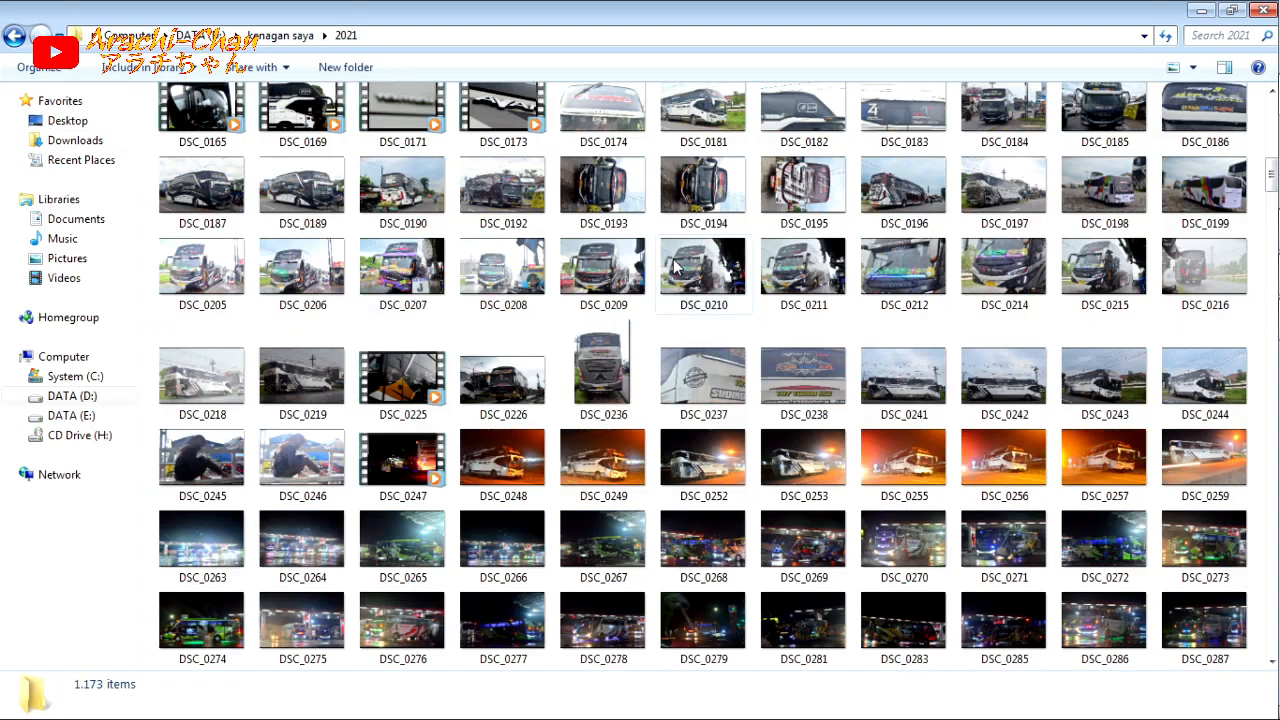
scroll(713, 299, down, 20)
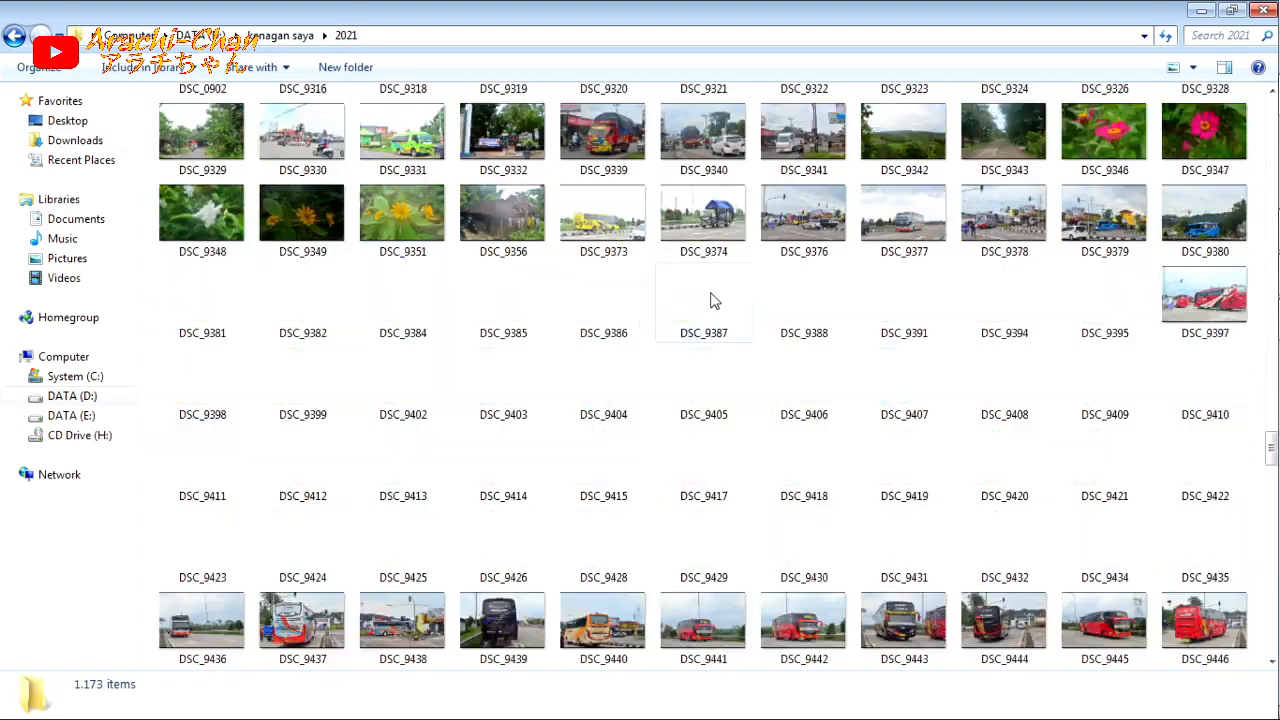
double_click(712, 197)
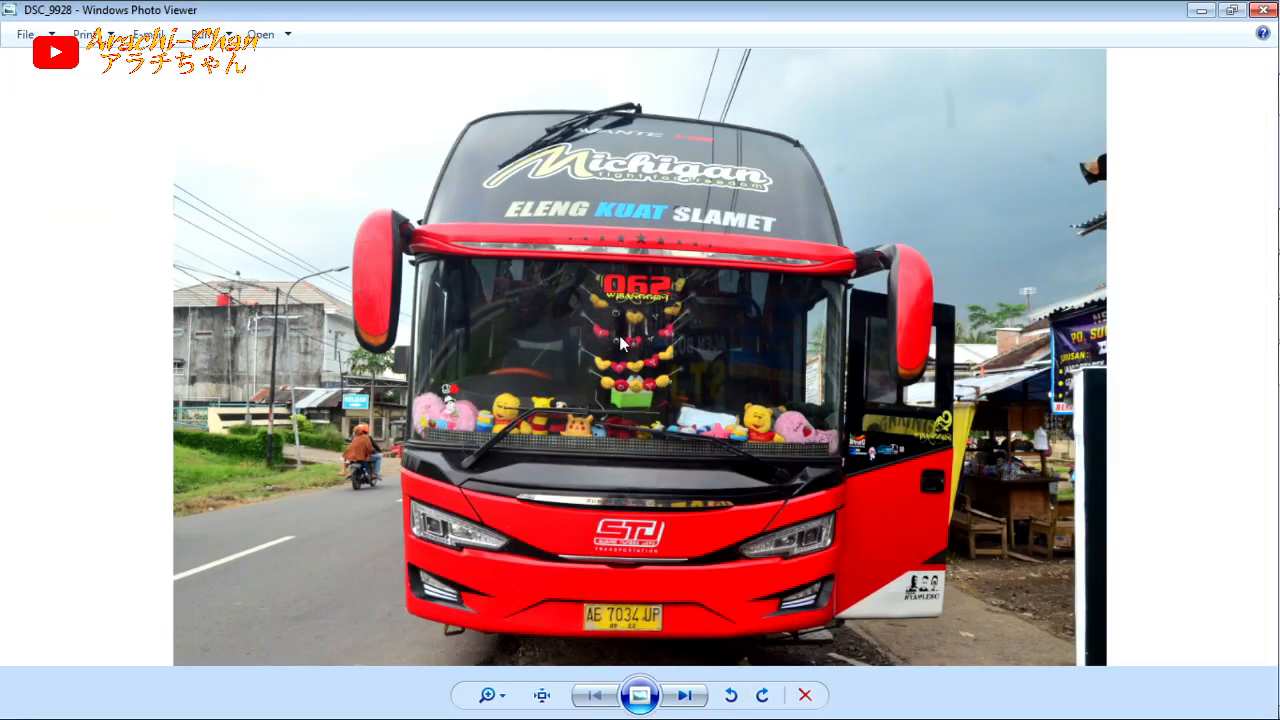
scroll(476, 379, up, 3)
mouse_move(1276, 384)
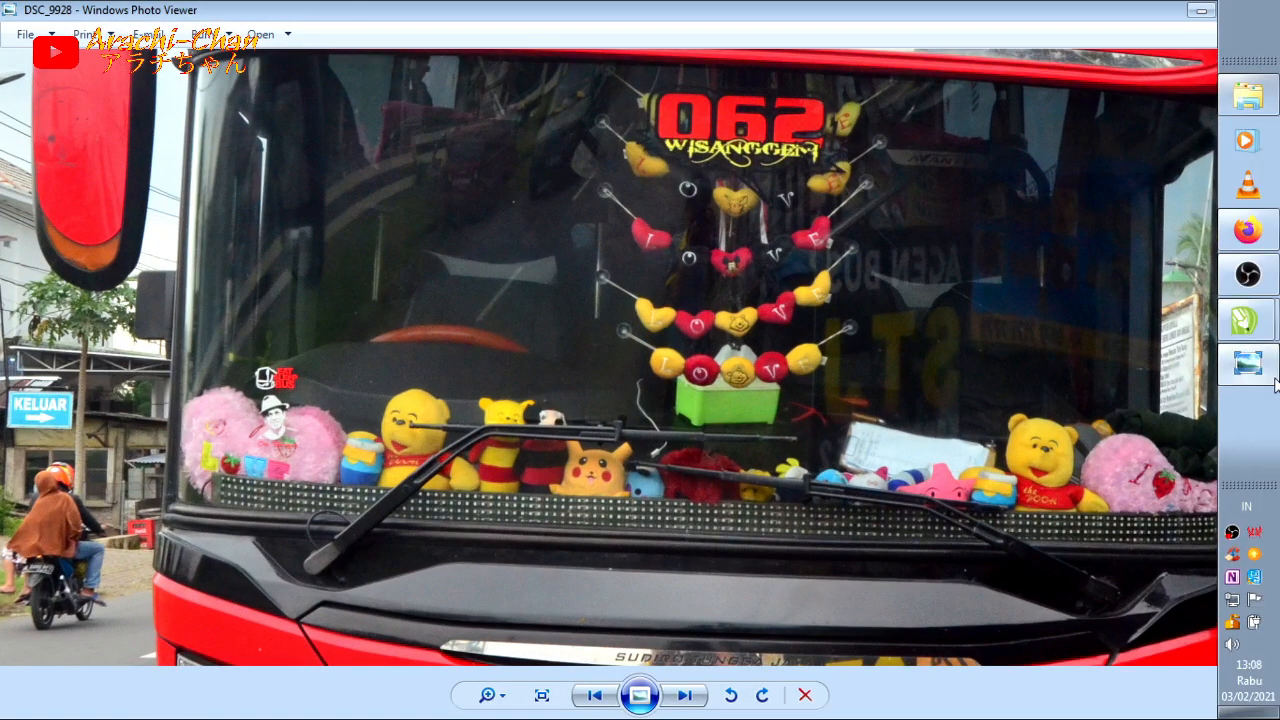
click(1247, 320)
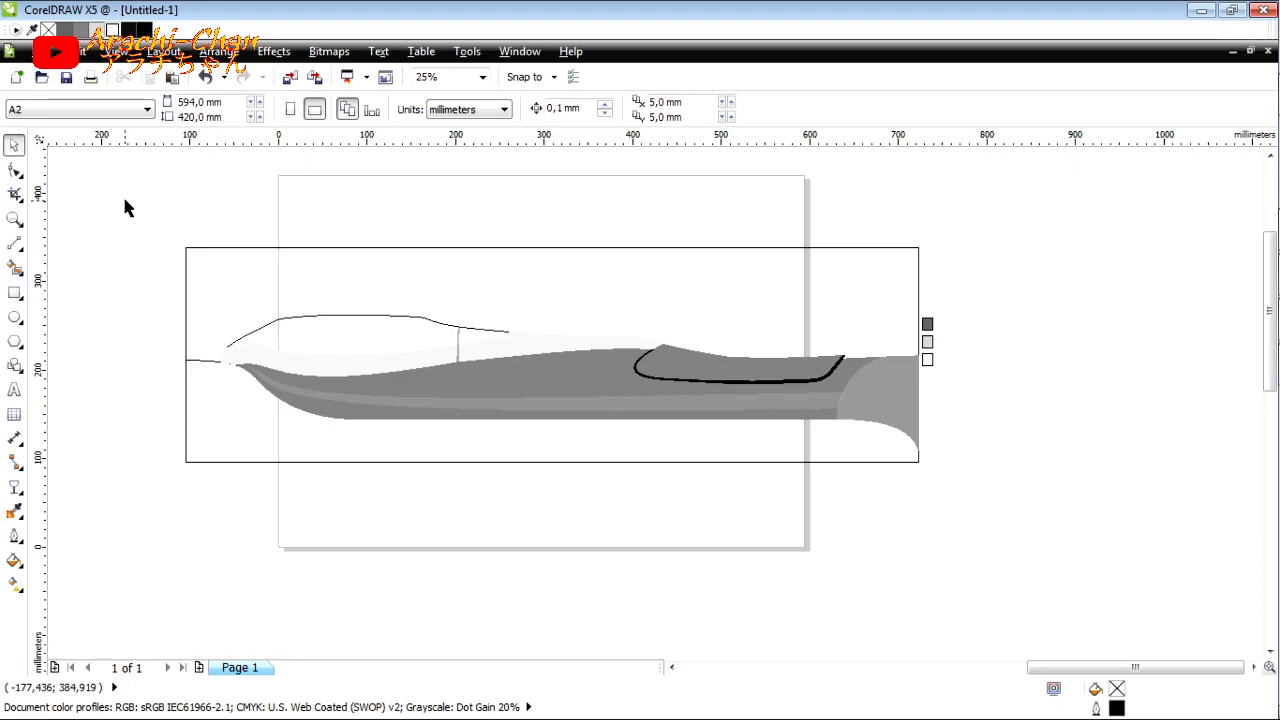
Step: Cut the light upper stripe and the vertical divider strip that crosses it
click(229, 353)
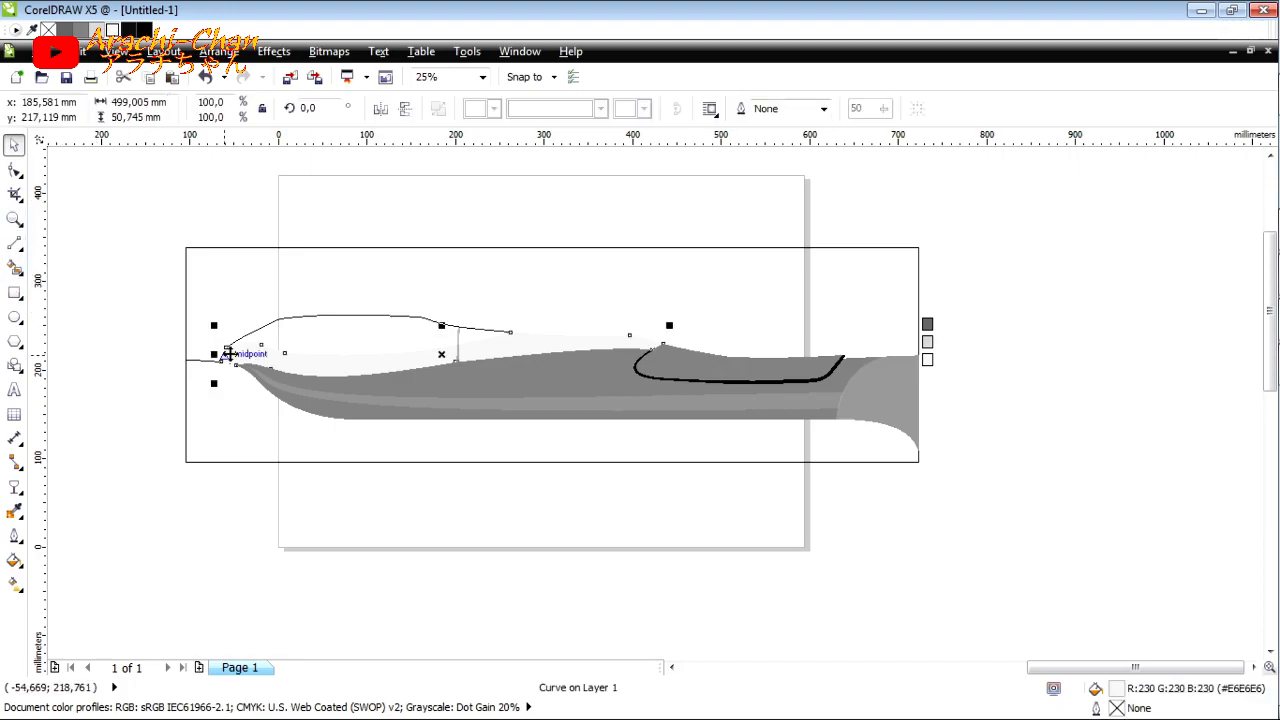
shift+click(457, 345)
key(Delete)
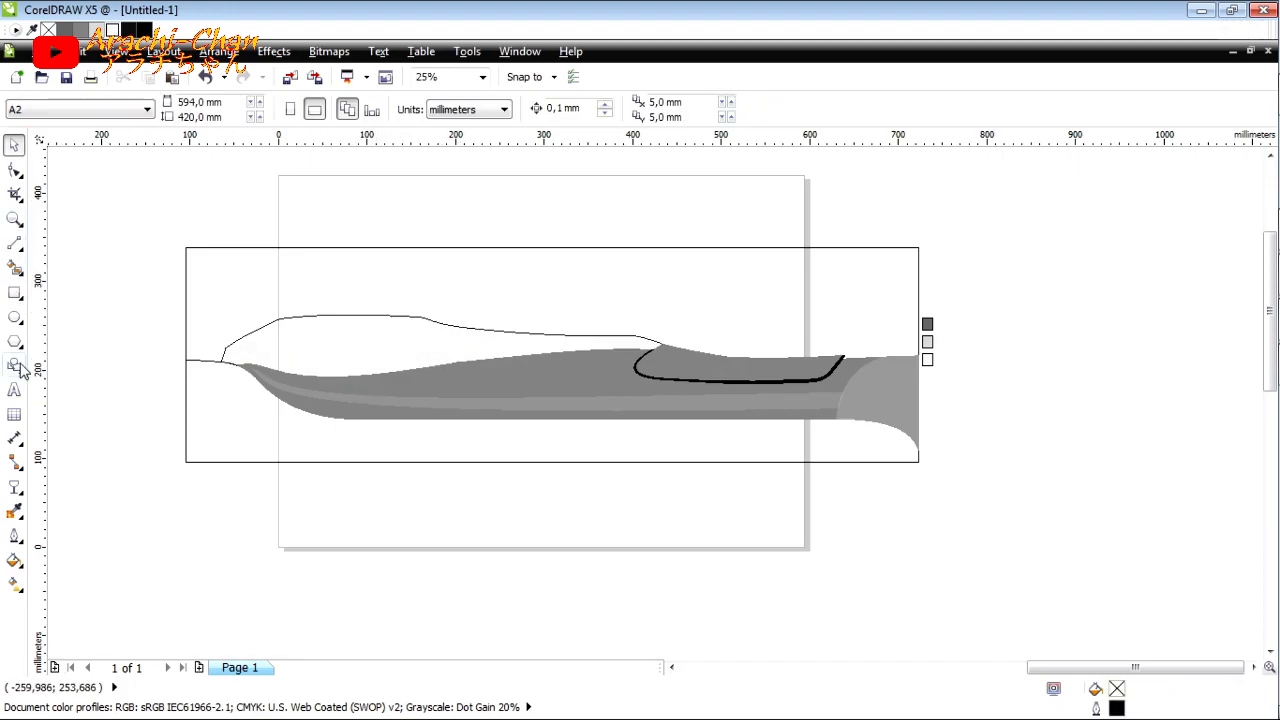
Step: Fill the whole upper section with dark grey #666666 using Smart Fill, and paste the cut stripe and divider on top
click(14, 268)
click(371, 349)
key(space)
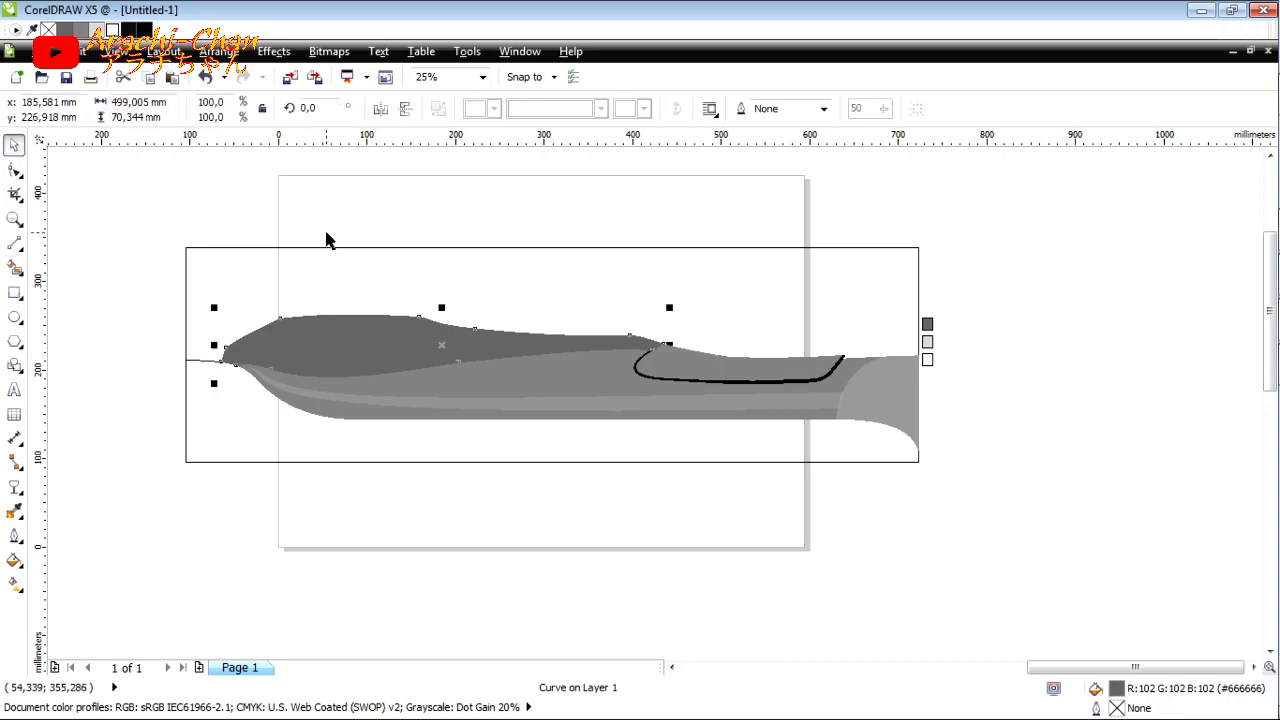
key(ctrl+z)
key(ctrl+z)
Step: Apply a uniform transparency of 90 to the light upper stripe
click(15, 488)
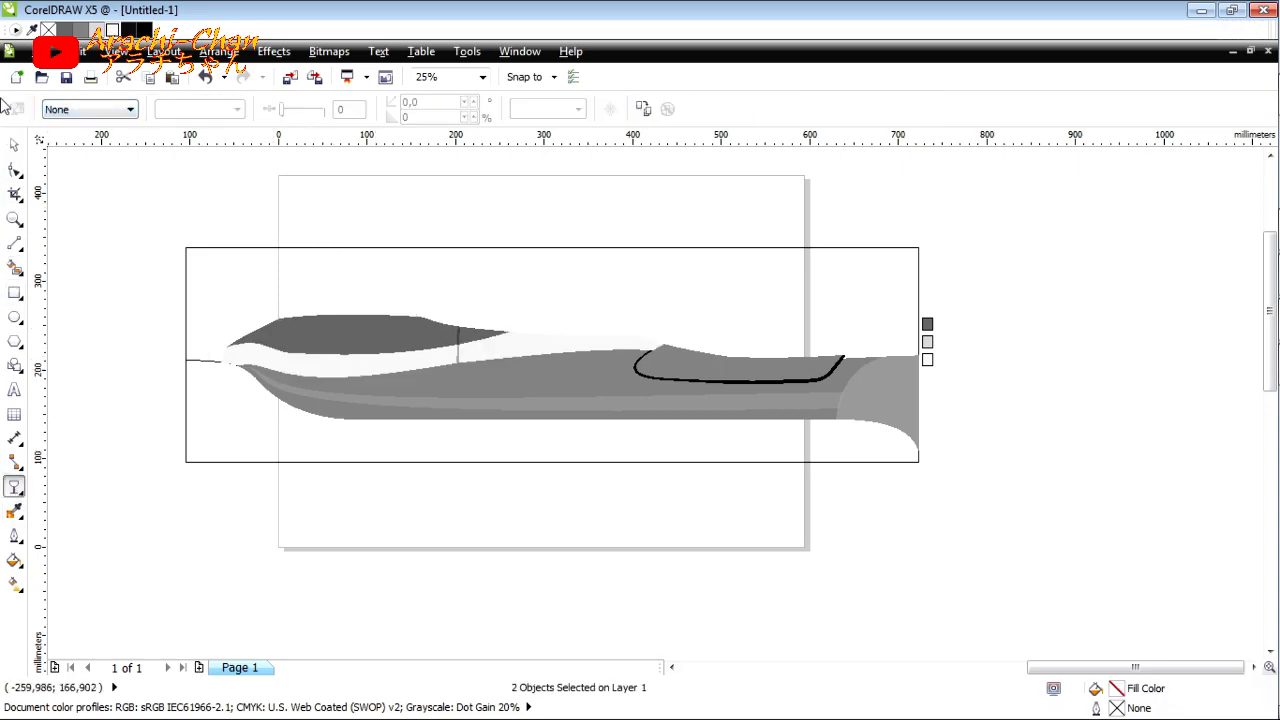
click(14, 146)
click(184, 279)
click(246, 355)
click(14, 487)
click(112, 110)
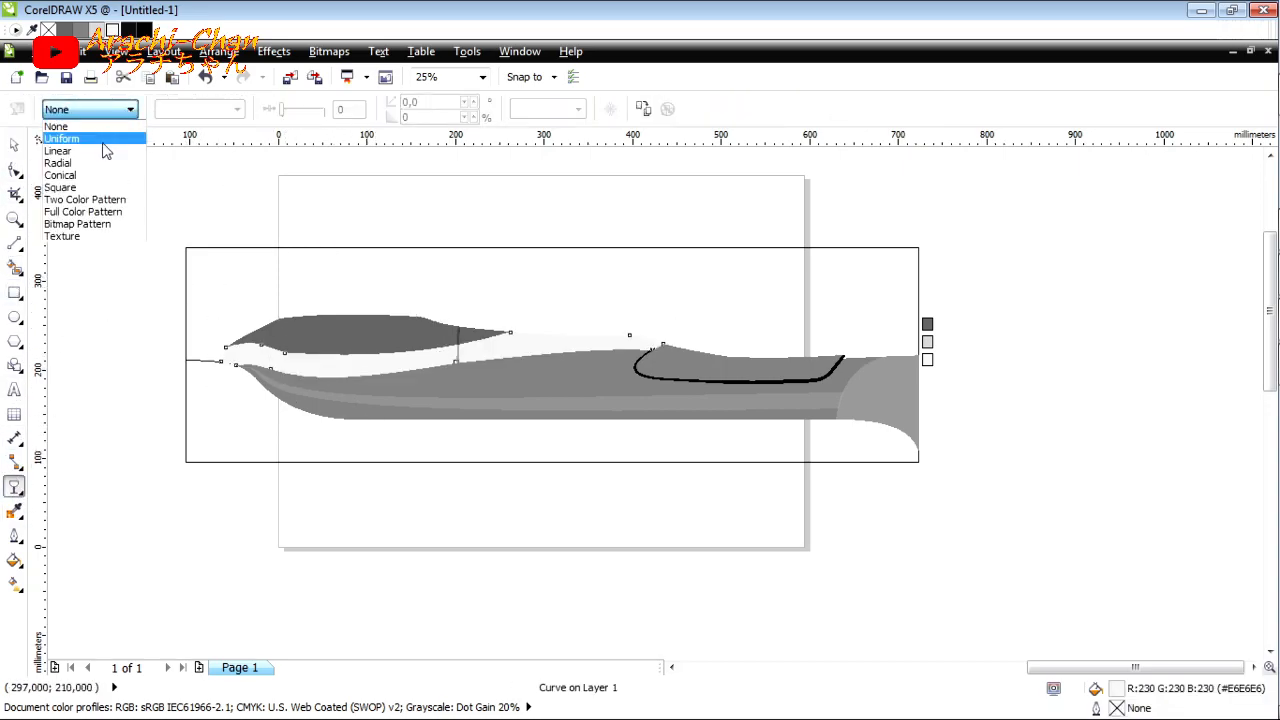
click(103, 140)
text(90)
key(Return)
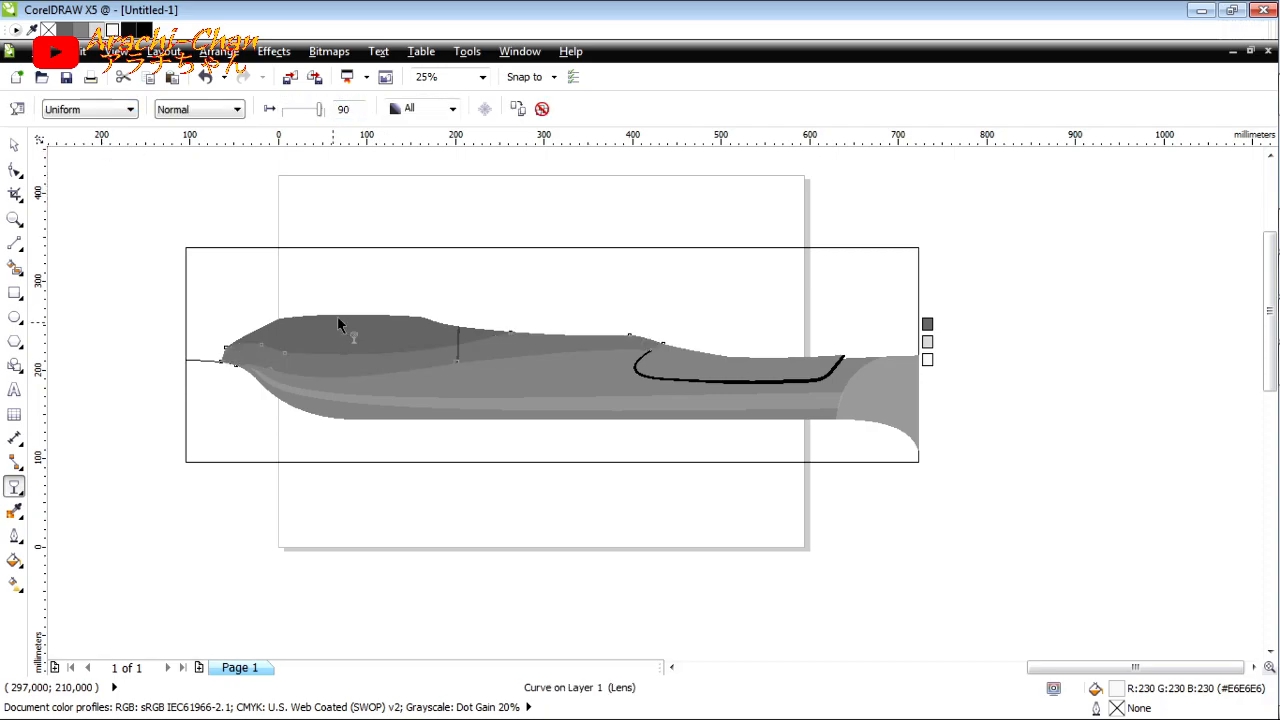
Step: Compare the shaded upper section with the dashboard in the bus photo DSC_9928, and return to CorelDRAW
scroll(268, 360, up, 2)
click(1247, 365)
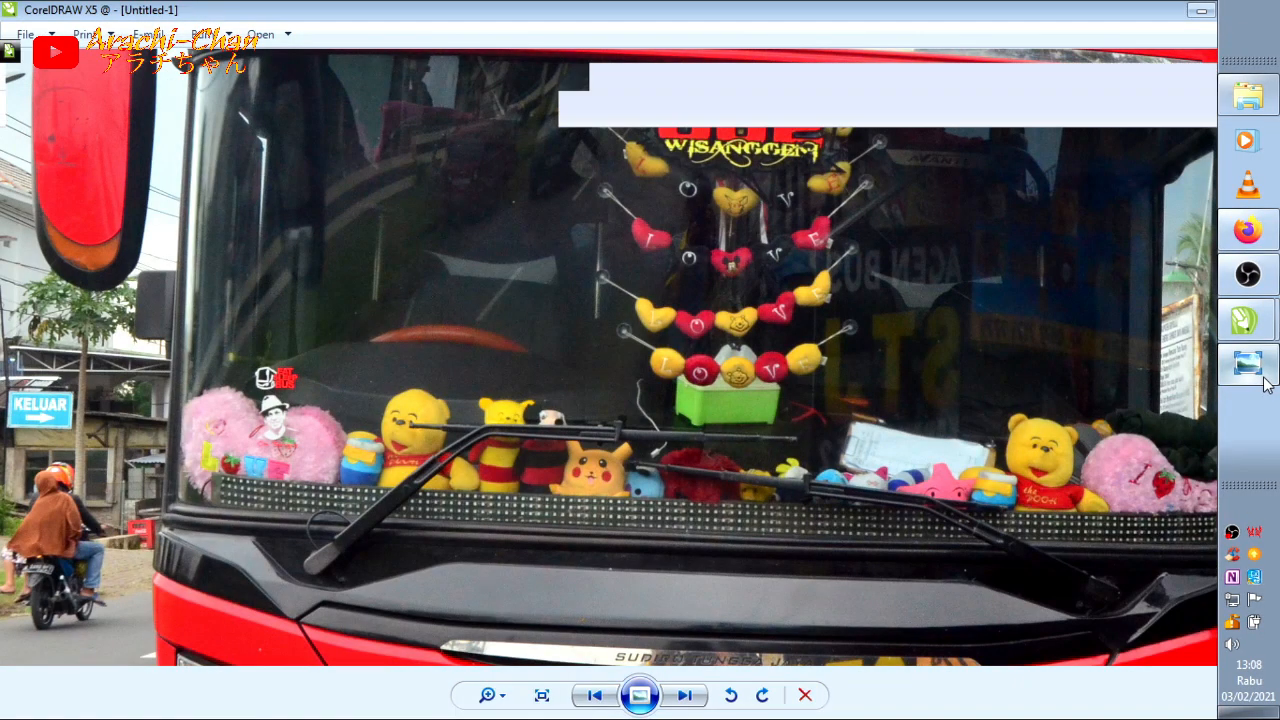
click(1264, 384)
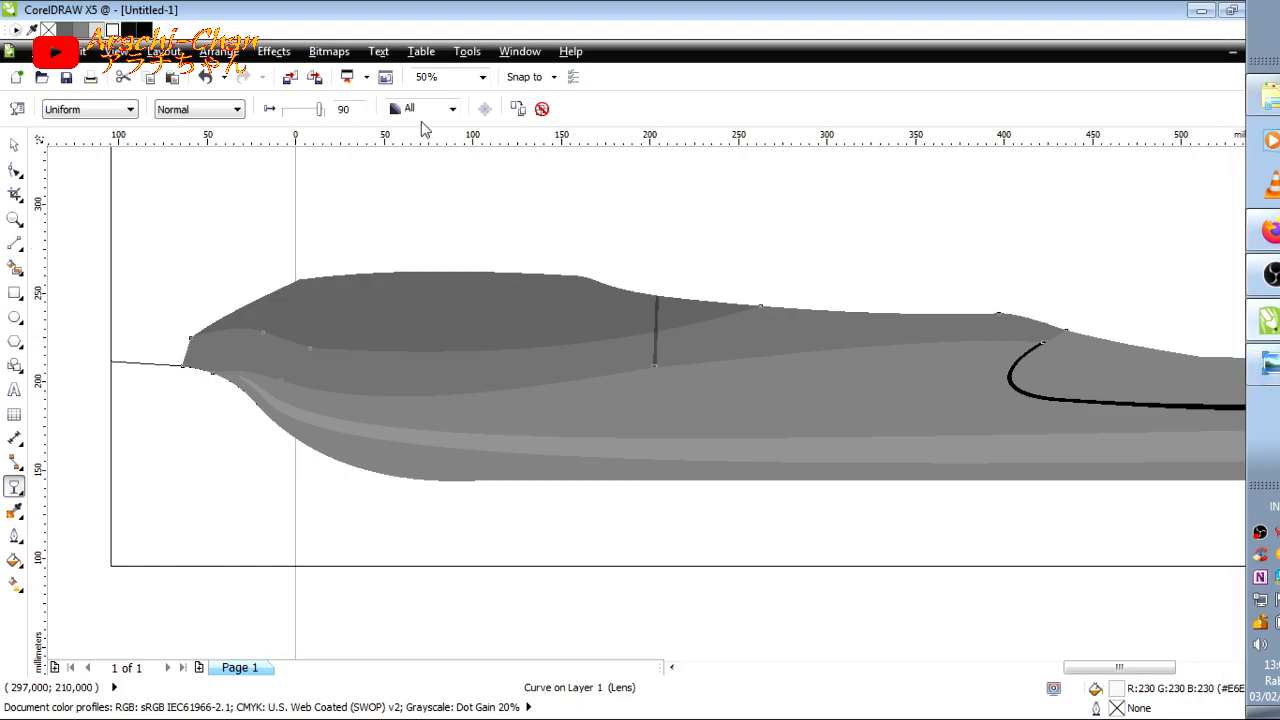
Step: Try a transparency of 80 on the light upper stripe and restore it to 90
text(80)
key(Return)
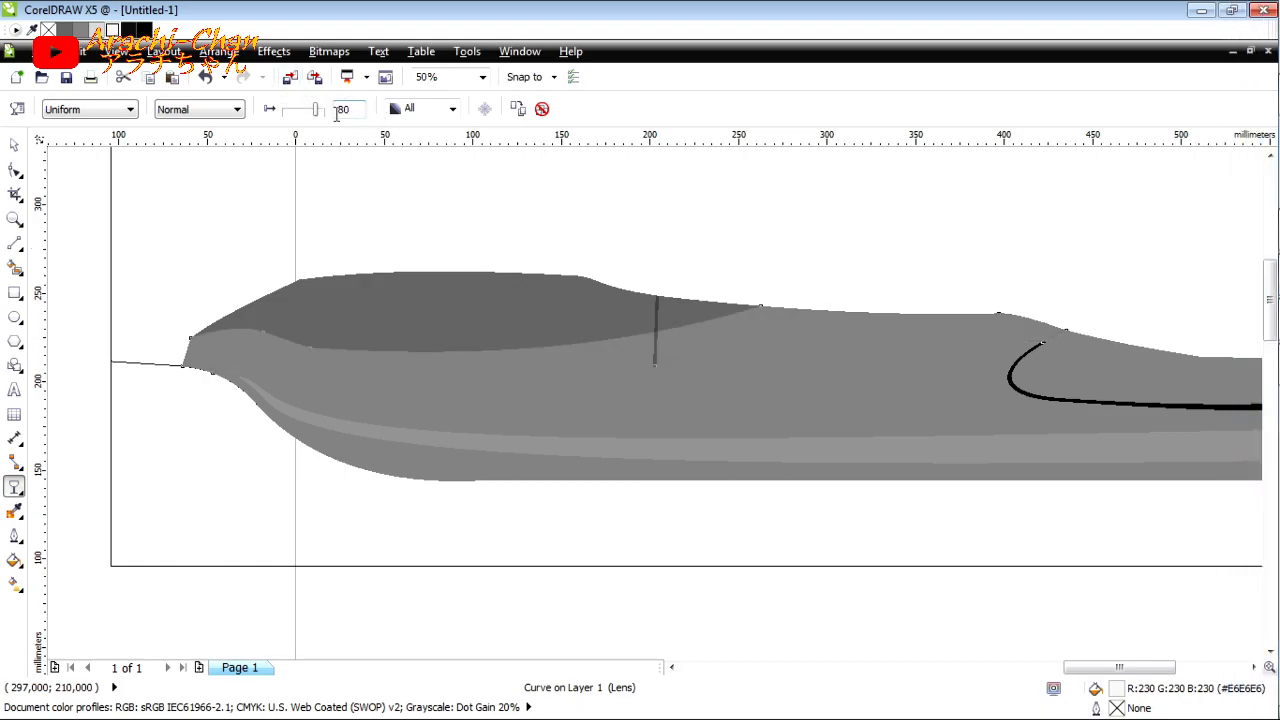
text(90)
key(Return)
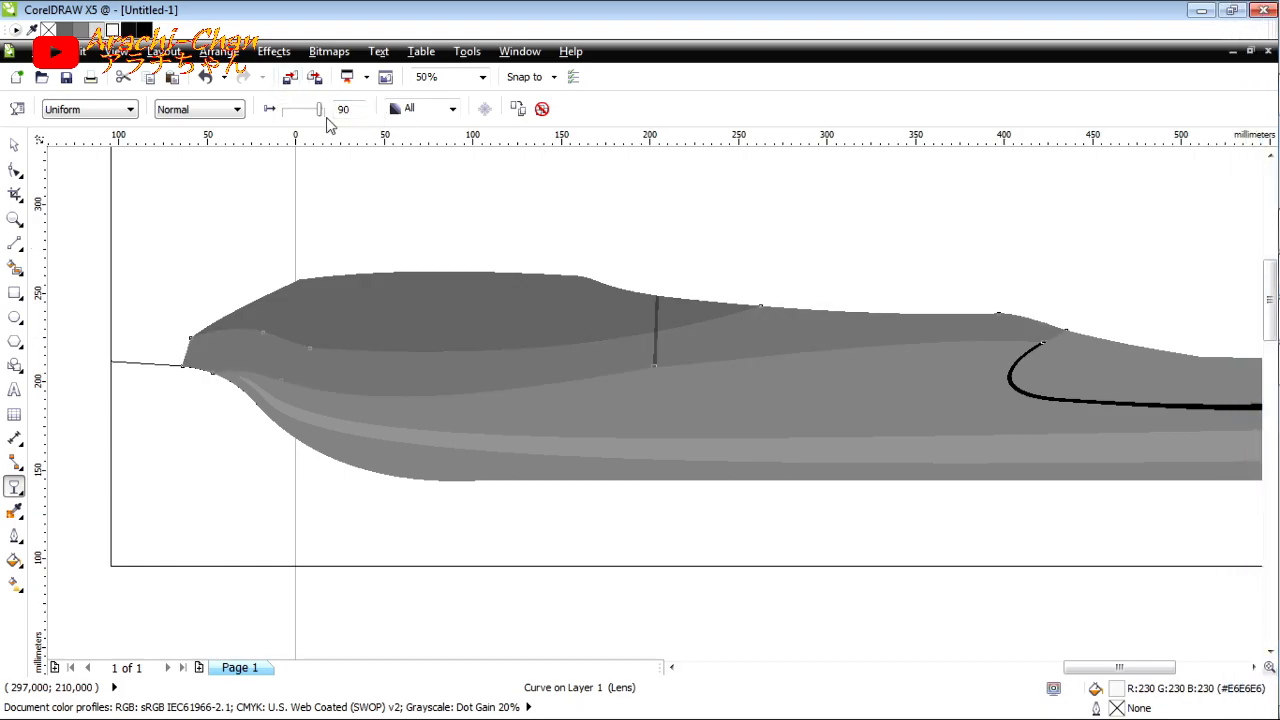
click(14, 145)
click(203, 248)
Step: Narrow the outer rectangle by moving its left edge inward, close to the tip of the body shape
scroll(204, 249, down, 1)
scroll(339, 284, up, 1)
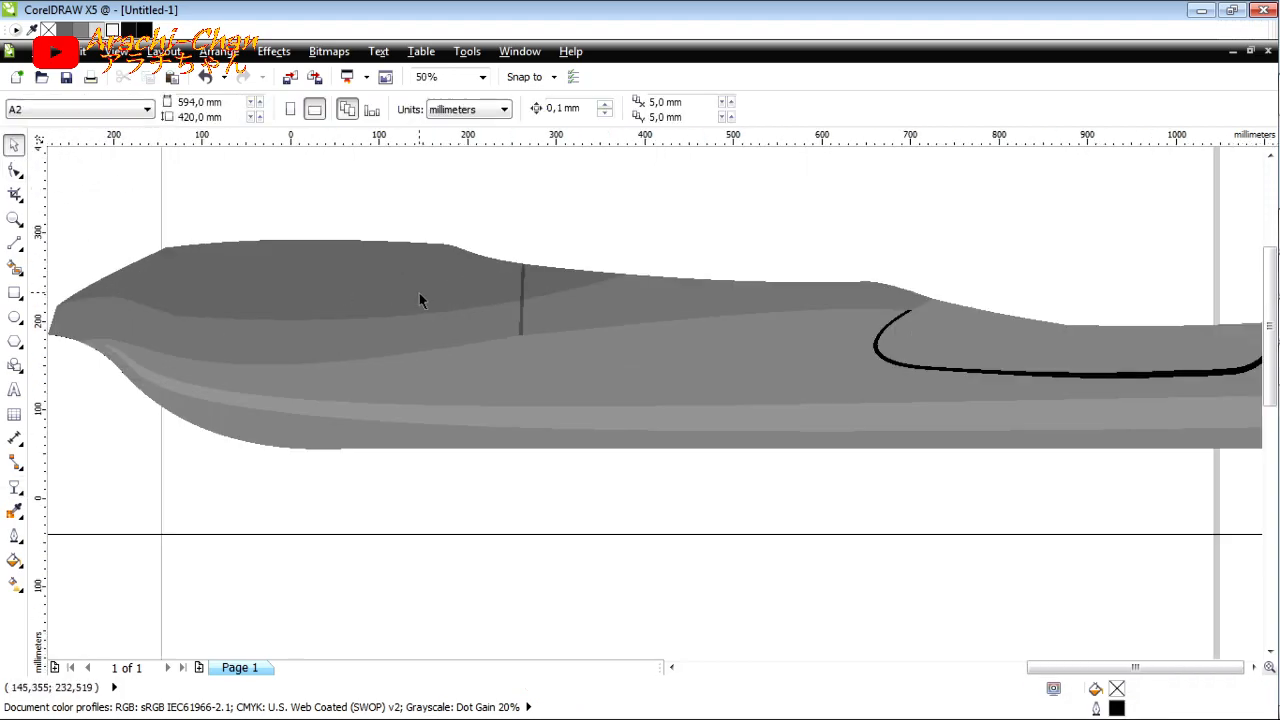
scroll(419, 293, down, 1)
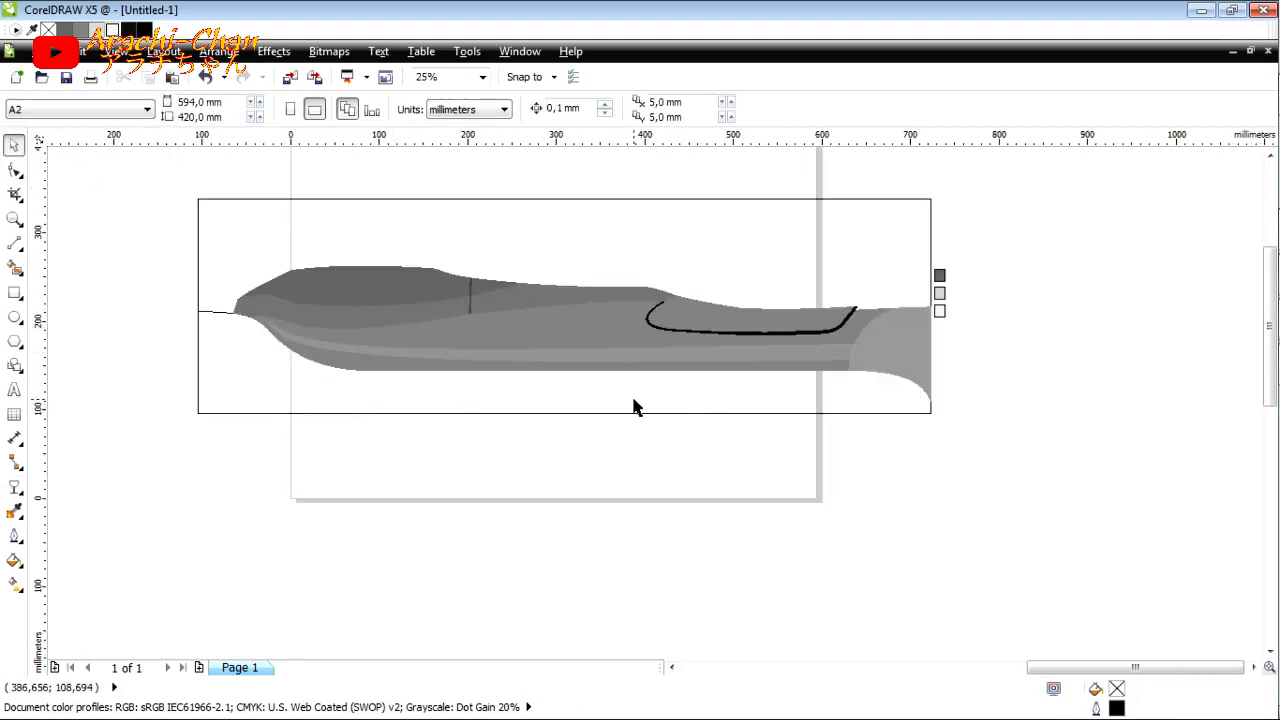
click(214, 320)
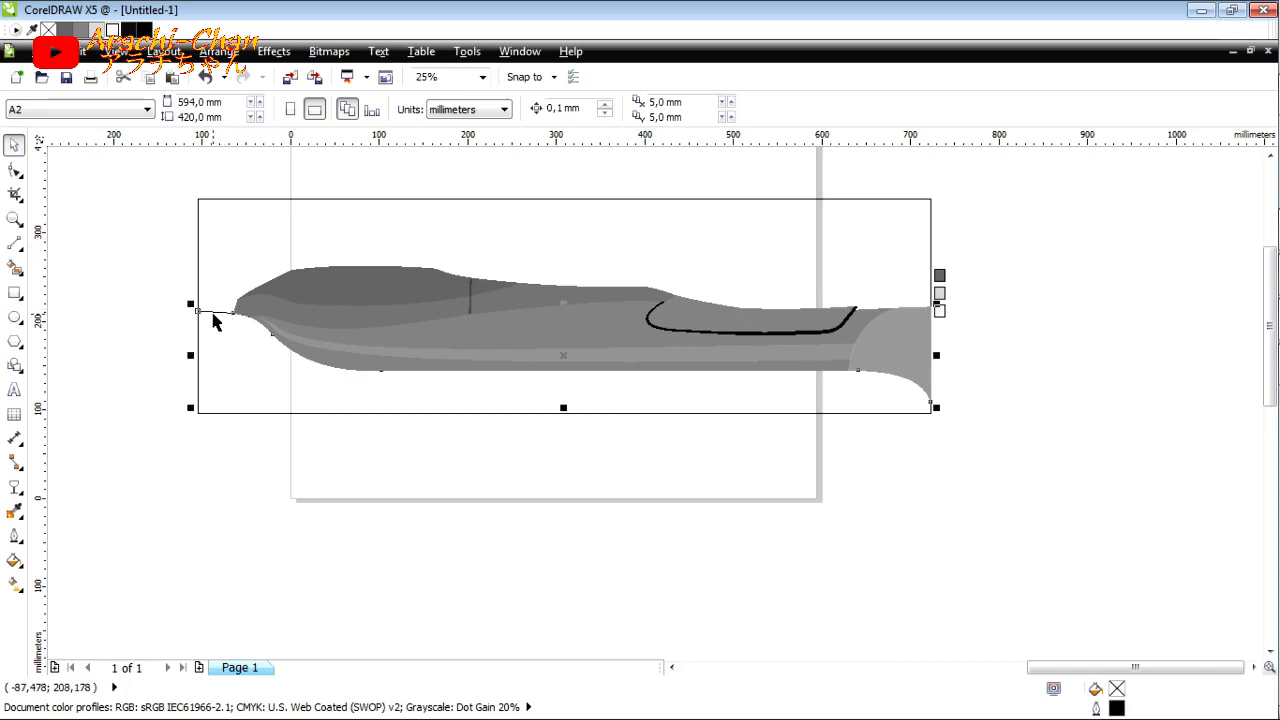
drag(198, 306, 211, 340)
Step: Fill the area below the body with very dark grey using Smart Fill, and delete the leftover lower outline curve
click(14, 267)
click(204, 109)
click(222, 148)
click(203, 109)
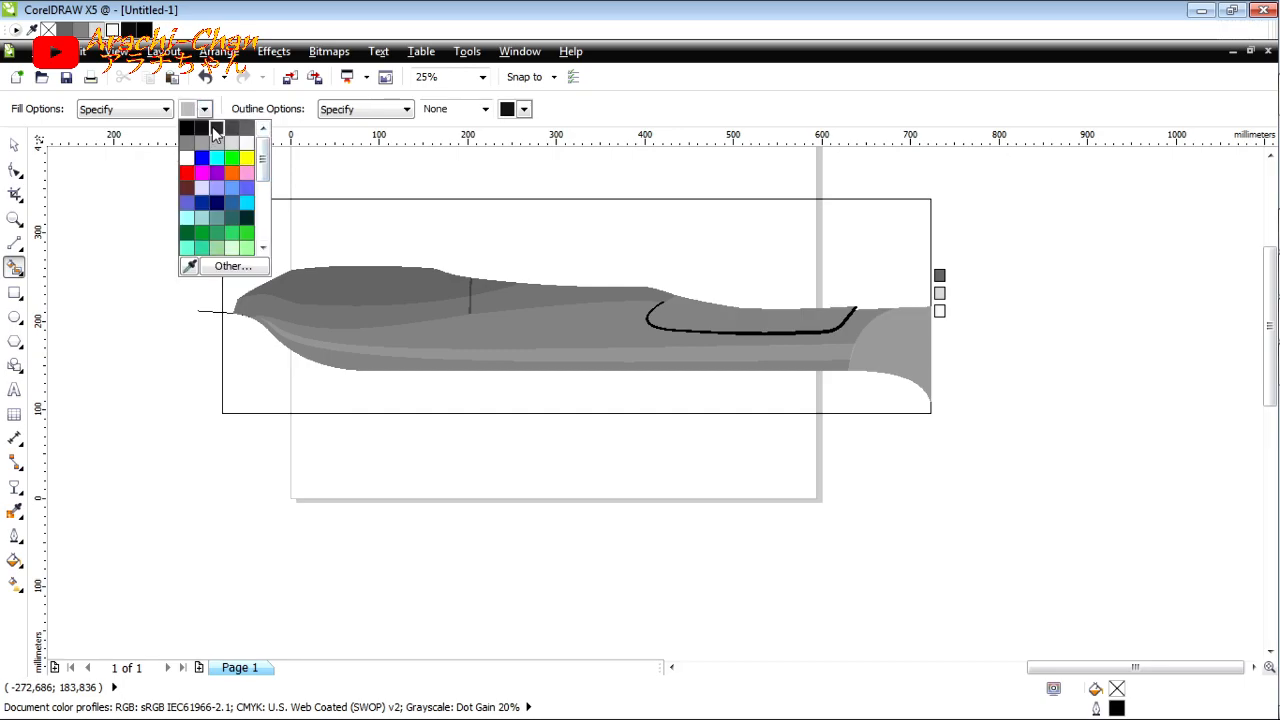
click(215, 129)
click(260, 322)
key(space)
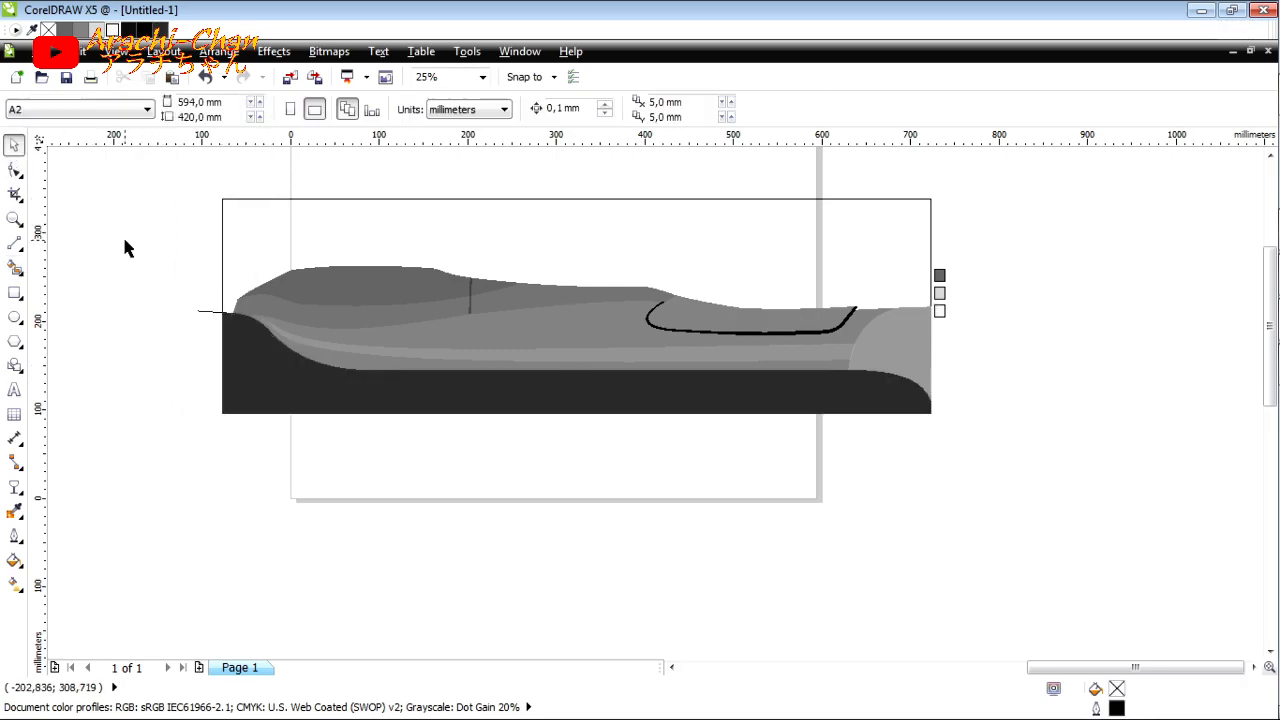
click(212, 313)
key(Delete)
Step: Group all the filled grey and dark dashboard shapes together with their black detail lines
click(262, 350)
click(478, 346)
shift+click(442, 359)
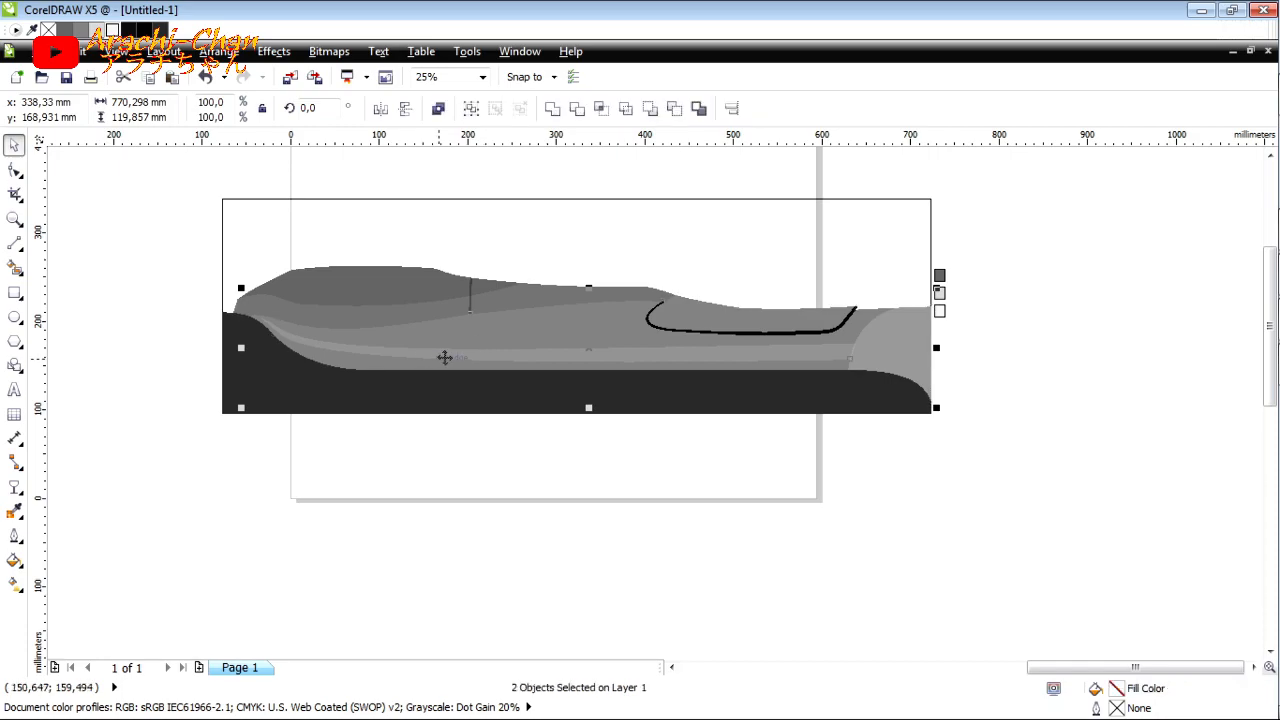
shift+click(614, 389)
shift+click(347, 314)
shift+click(470, 282)
shift+click(428, 281)
click(472, 109)
Step: Move the dashboard group clear of the page and delete the leftover tracing outlines and outer rectangle
scroll(424, 294, down, 2)
drag(414, 312, 666, 353)
click(511, 337)
drag(568, 338, 345, 240)
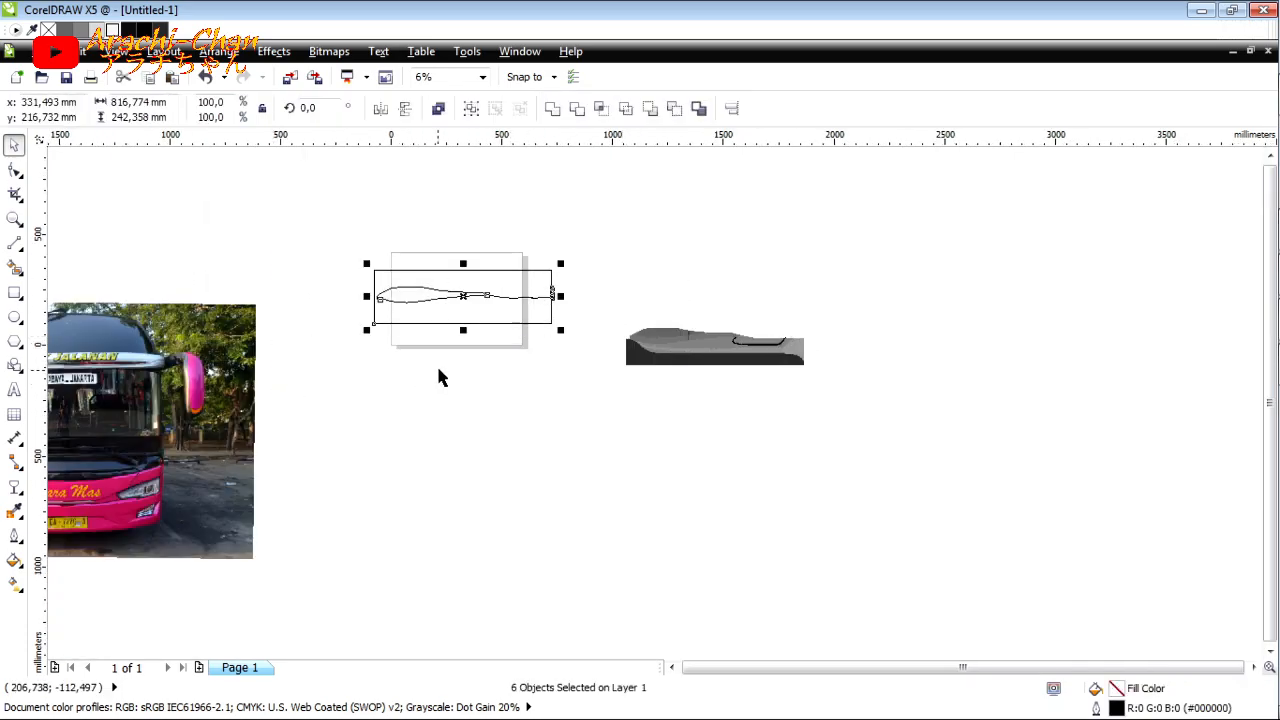
key(Delete)
Step: Transfer the dashboard group into the Avante H7.cdr document
scroll(666, 318, up, 3)
scroll(560, 350, down, 2)
scroll(790, 405, up, 1)
scroll(782, 418, down, 2)
drag(135, 560, 346, 466)
drag(626, 377, 880, 475)
drag(718, 415, 638, 426)
key(Delete)
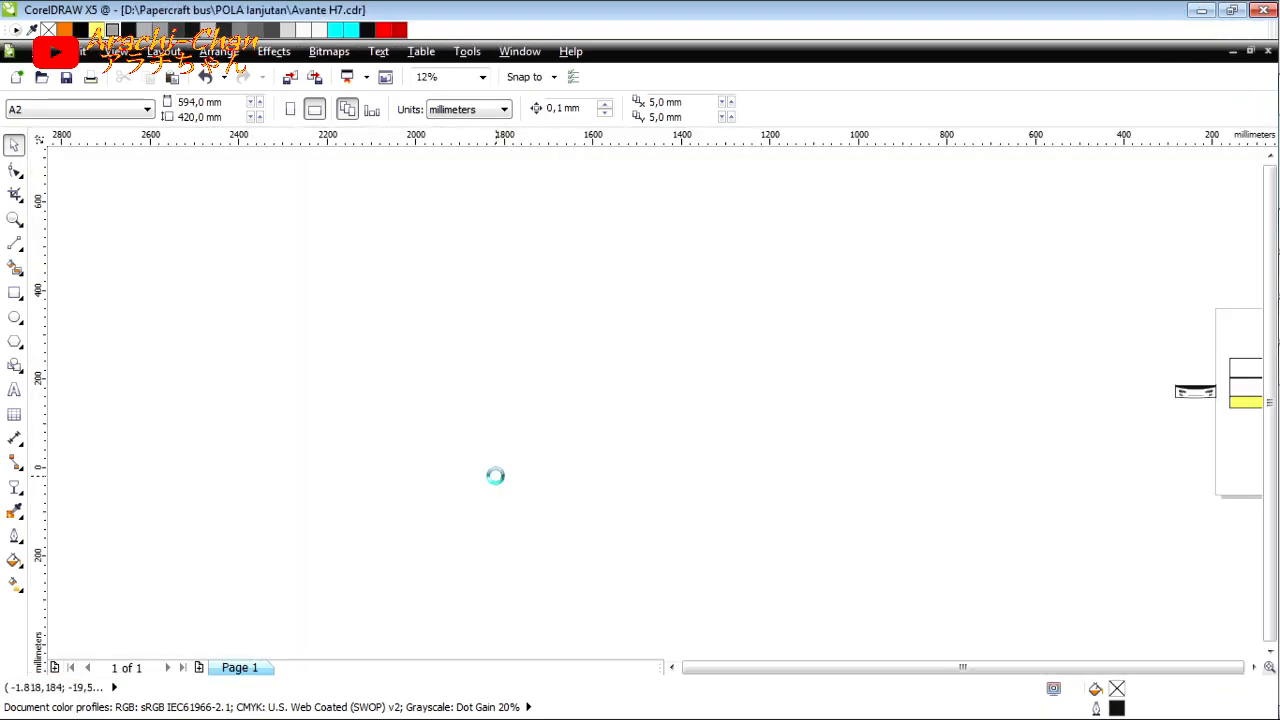
key(ctrl+v)
scroll(495, 476, down, 2)
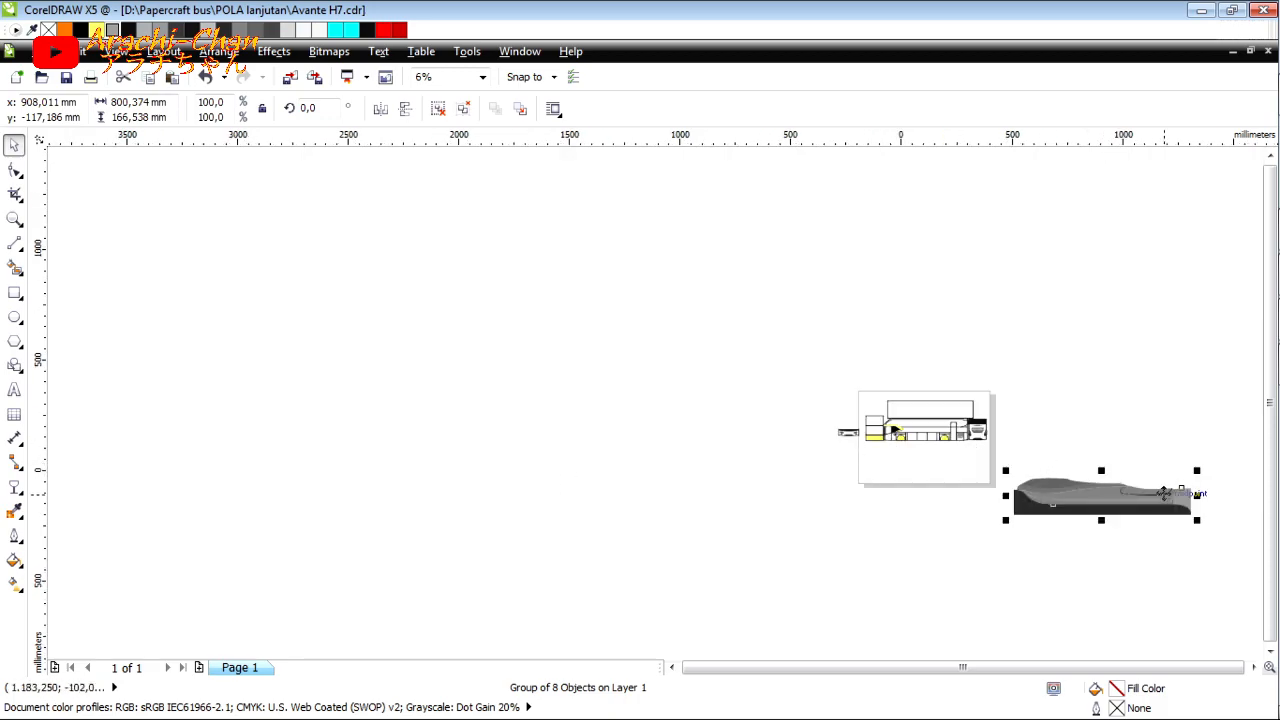
Step: Scale the dashboard group to about 79 by 15 mm and place it in the front panel above the yellow rectangle
drag(1067, 505, 880, 473)
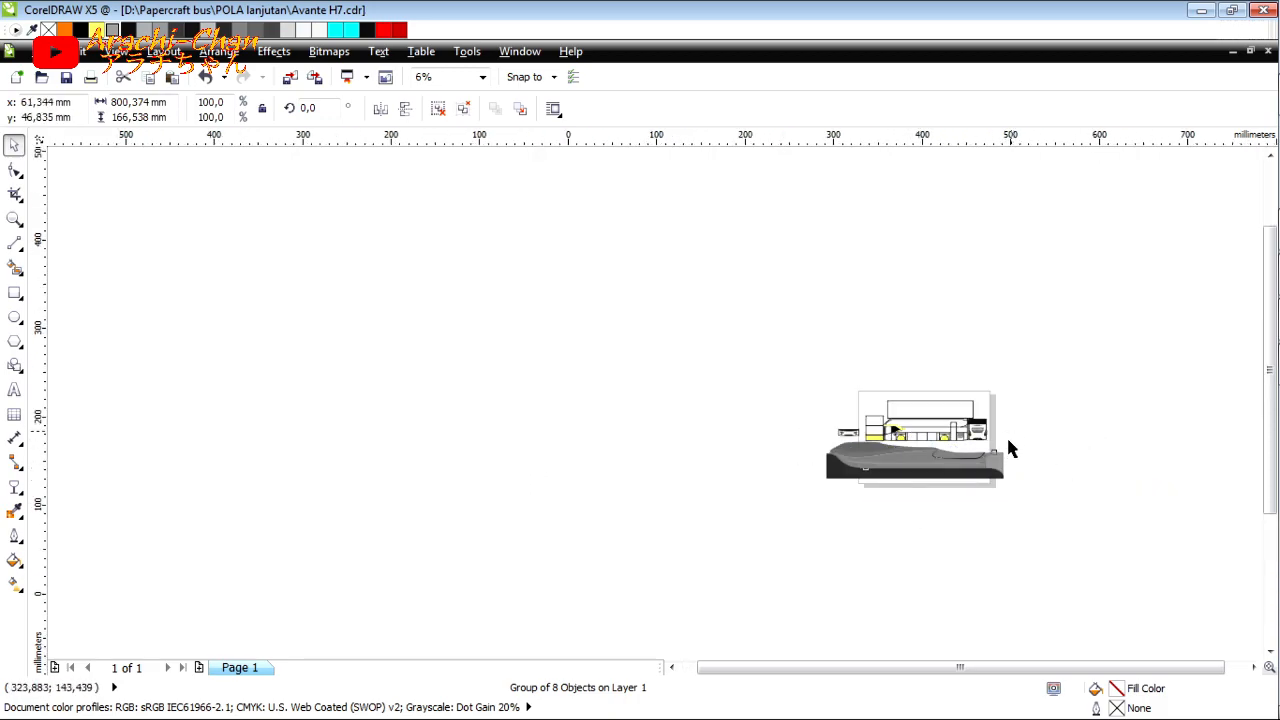
scroll(1002, 458, up, 4)
drag(983, 472, 504, 432)
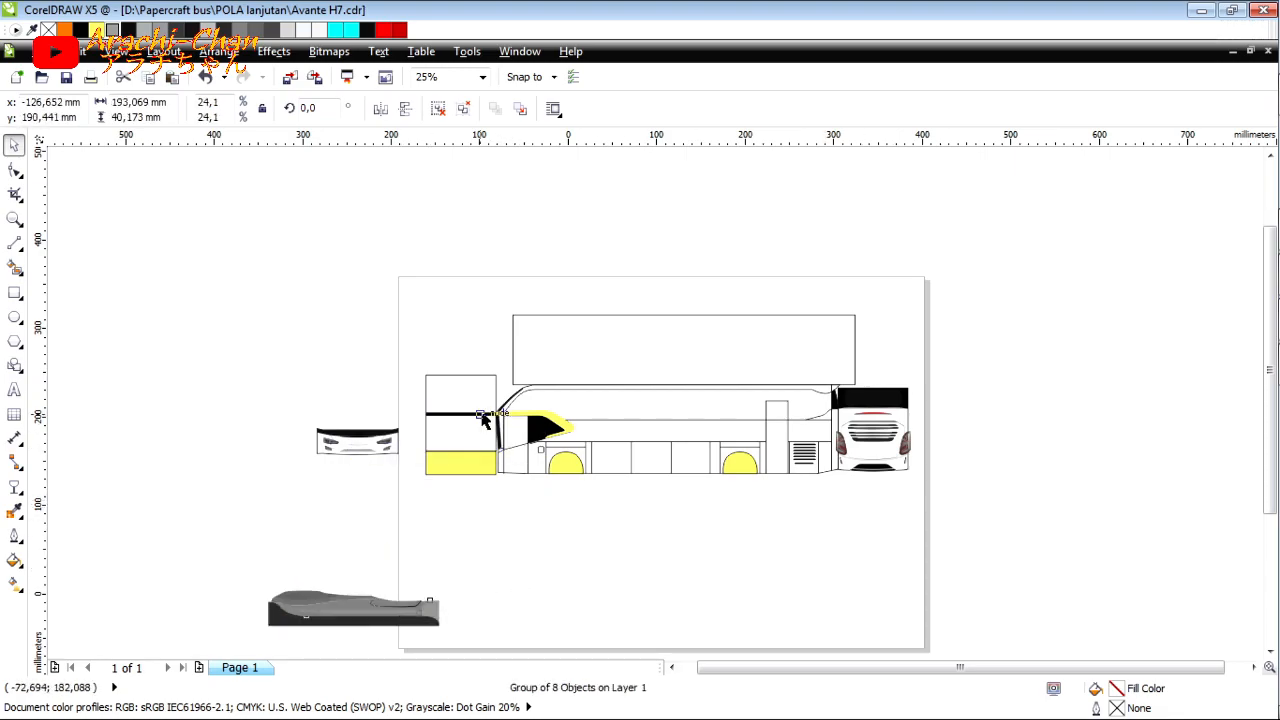
scroll(470, 412, up, 1)
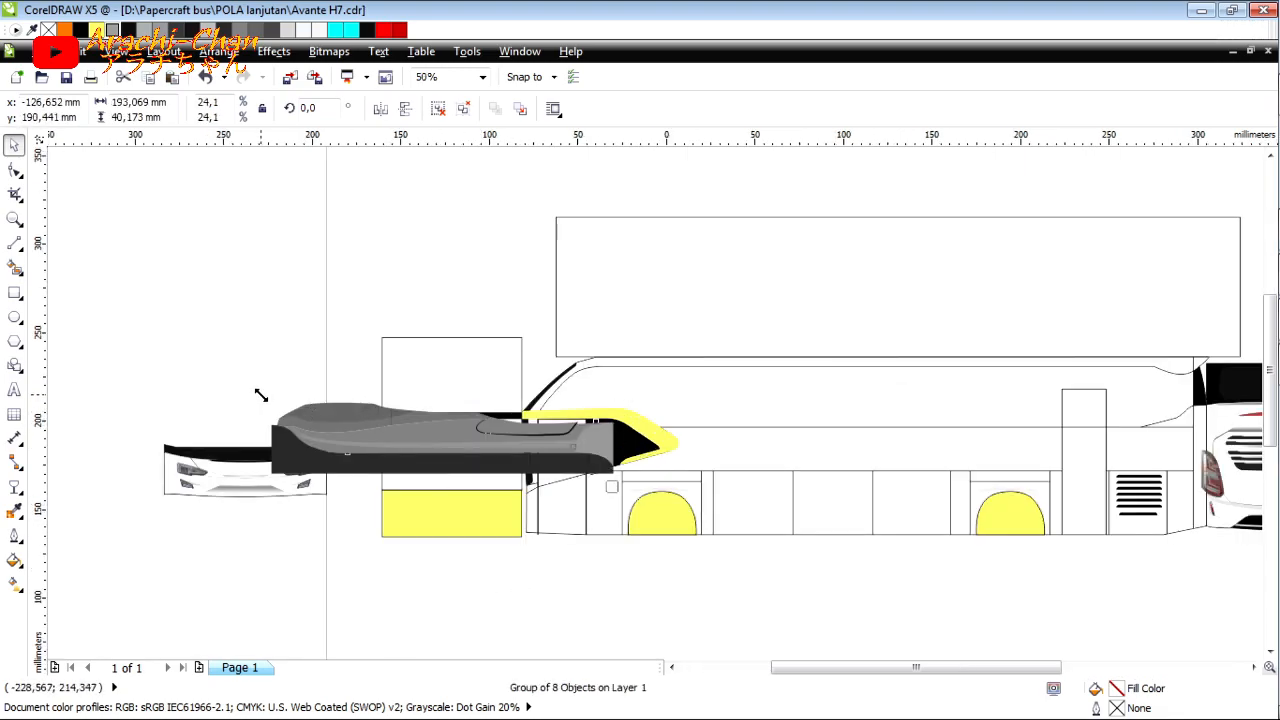
drag(260, 396, 300, 495)
scroll(540, 462, up, 1)
drag(457, 471, 531, 496)
key(Escape)
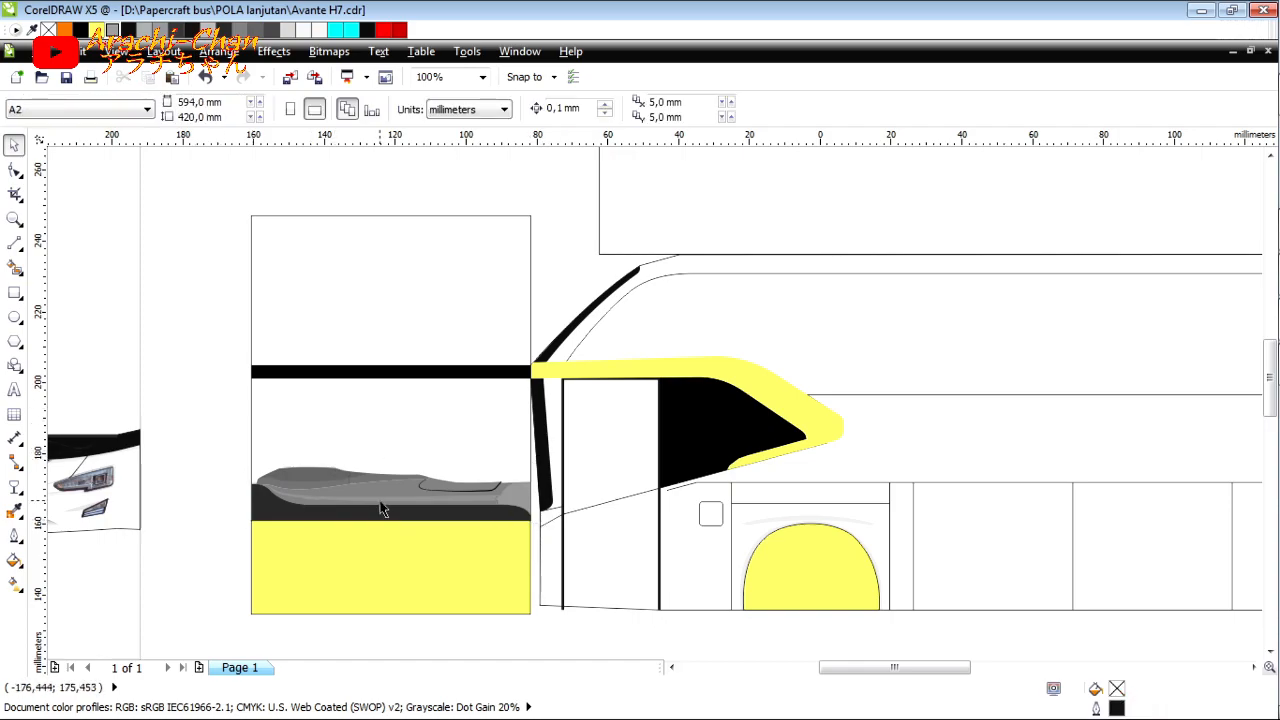
Step: Nudge the dashboard group vertically to a Y position of 169.053 mm, just above the yellow rectangle
click(380, 500)
key(Down)
key(Down)
key(Down)
key(Down)
key(Down)
key(Down)
key(Down)
key(Down)
key(Down)
key(Down)
key(Down)
key(Down)
key(Down)
key(Down)
key(Down)
key(Down)
key(Down)
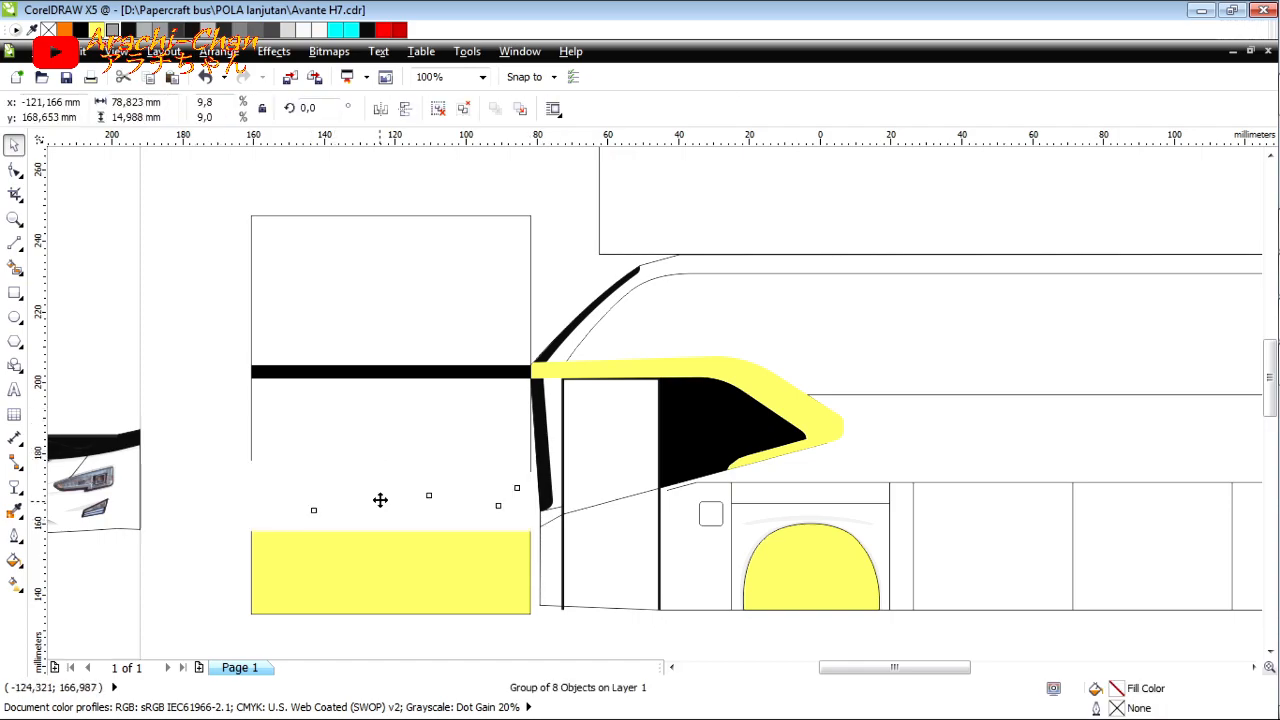
key(Up)
key(Up)
key(Up)
key(Up)
key(Up)
key(Up)
key(Up)
key(Up)
key(Up)
key(Up)
key(Up)
key(Up)
key(Up)
key(Up)
key(Up)
key(Up)
key(Up)
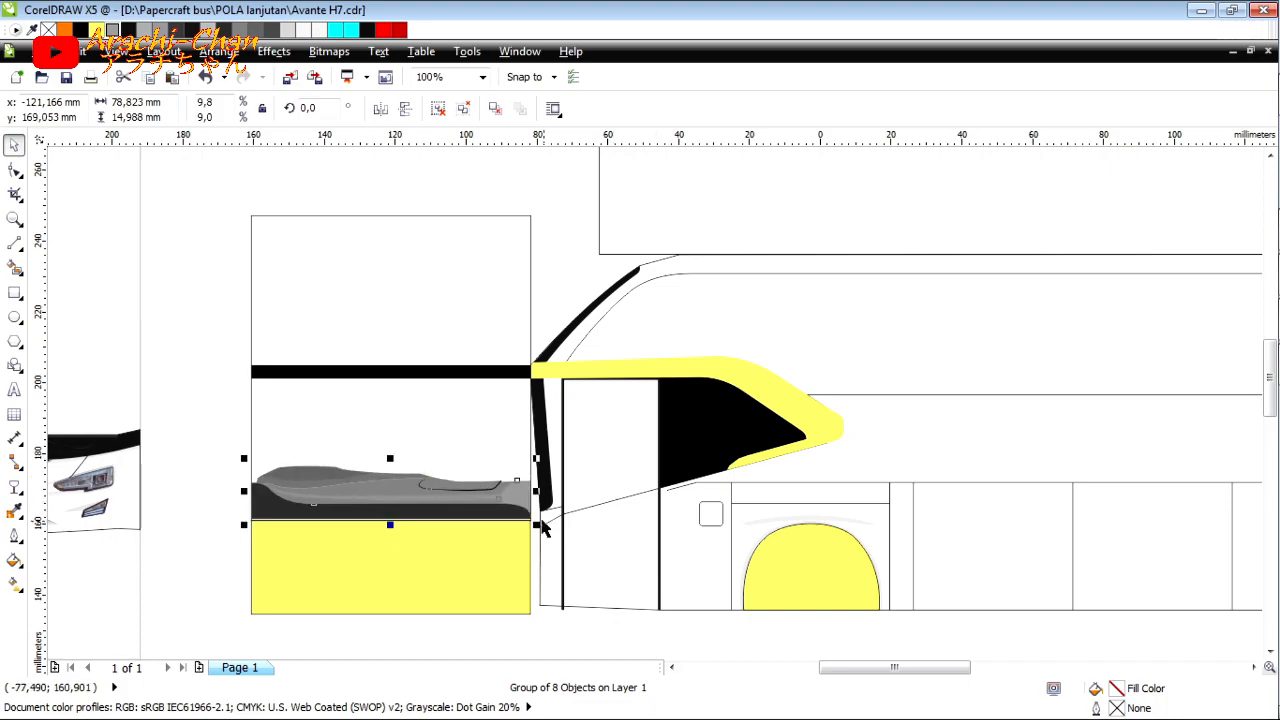
Step: Draw a guide line about 3.1 mm long from the lower tip of the black pillar to the front panel's edge
scroll(529, 521, up, 1)
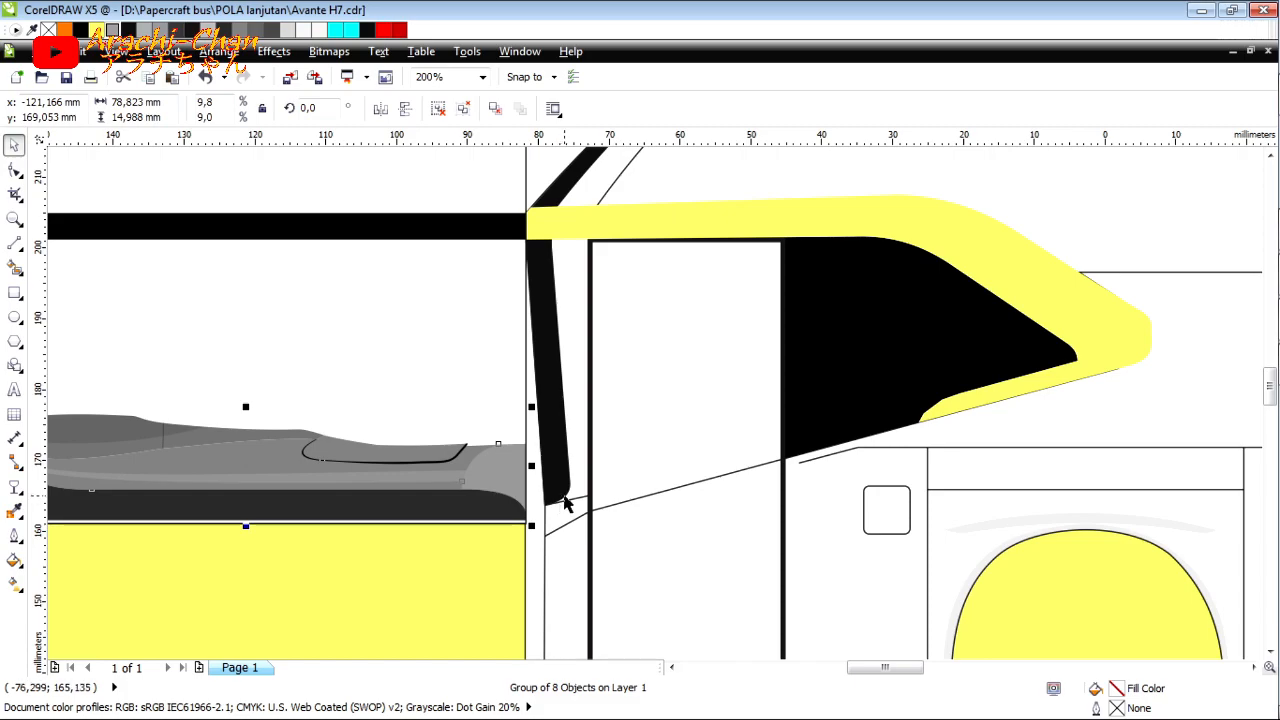
click(565, 503)
click(14, 240)
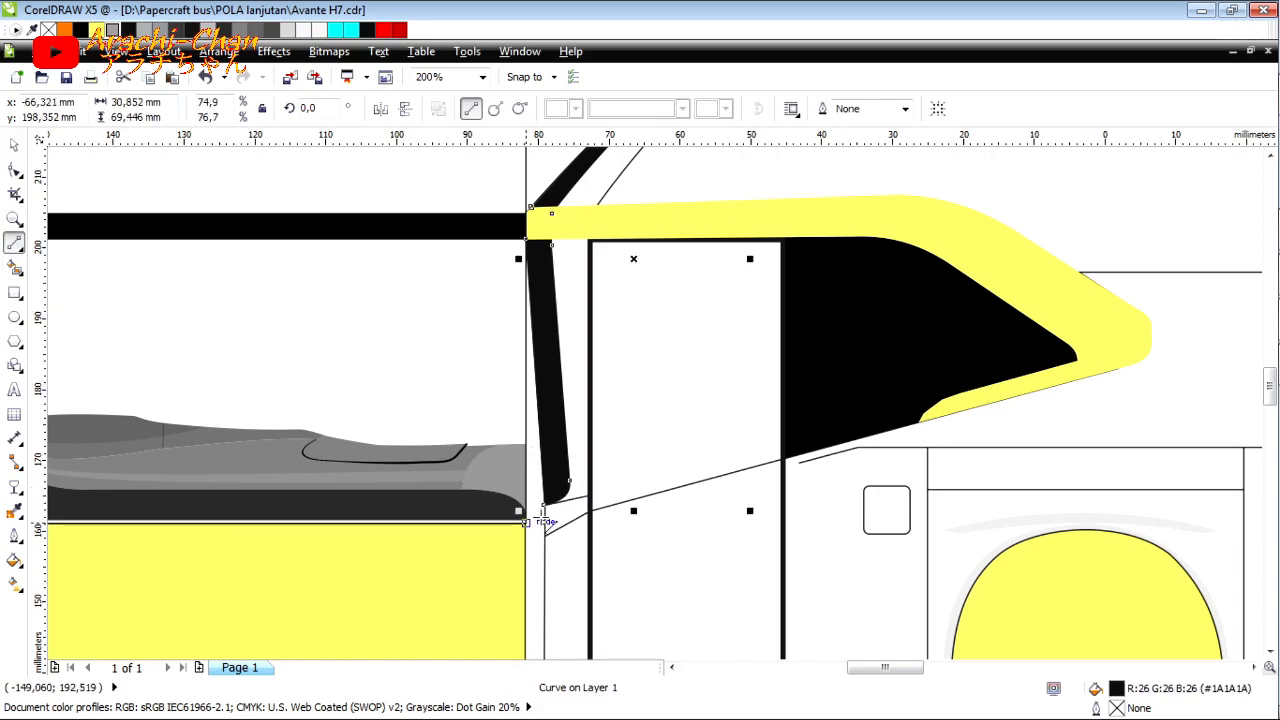
click(525, 521)
click(551, 502)
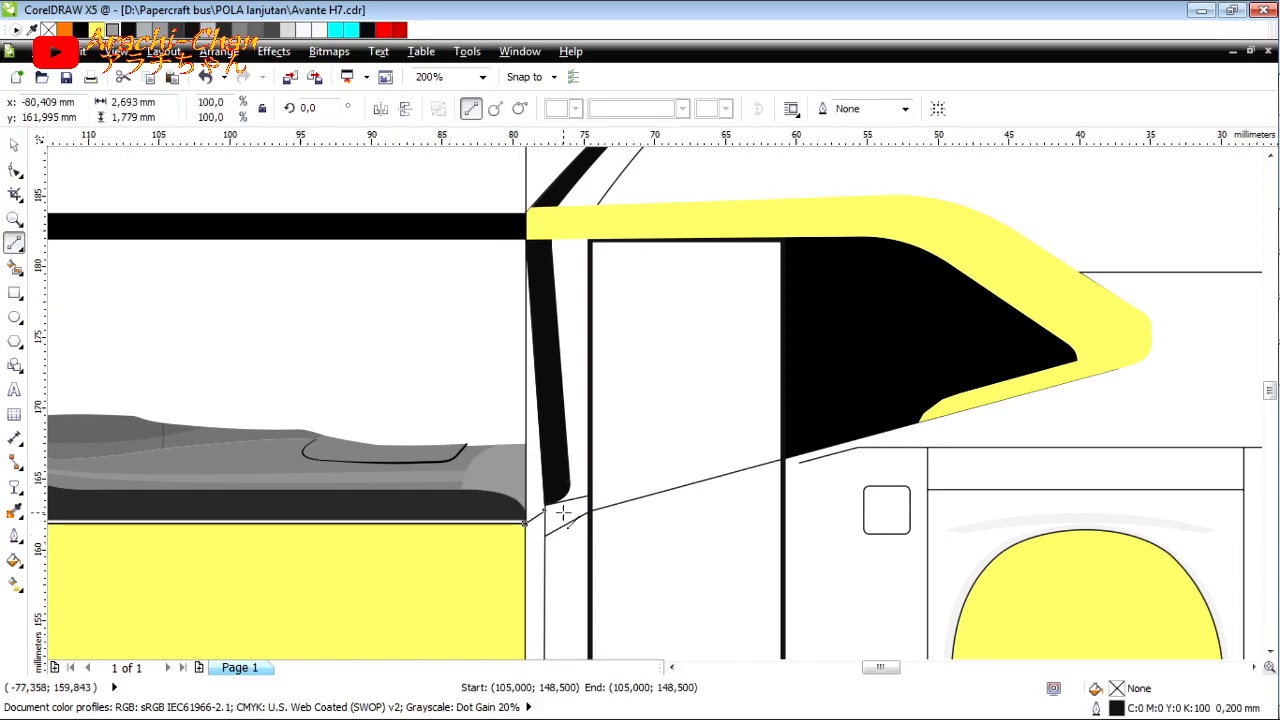
scroll(563, 507, up, 1)
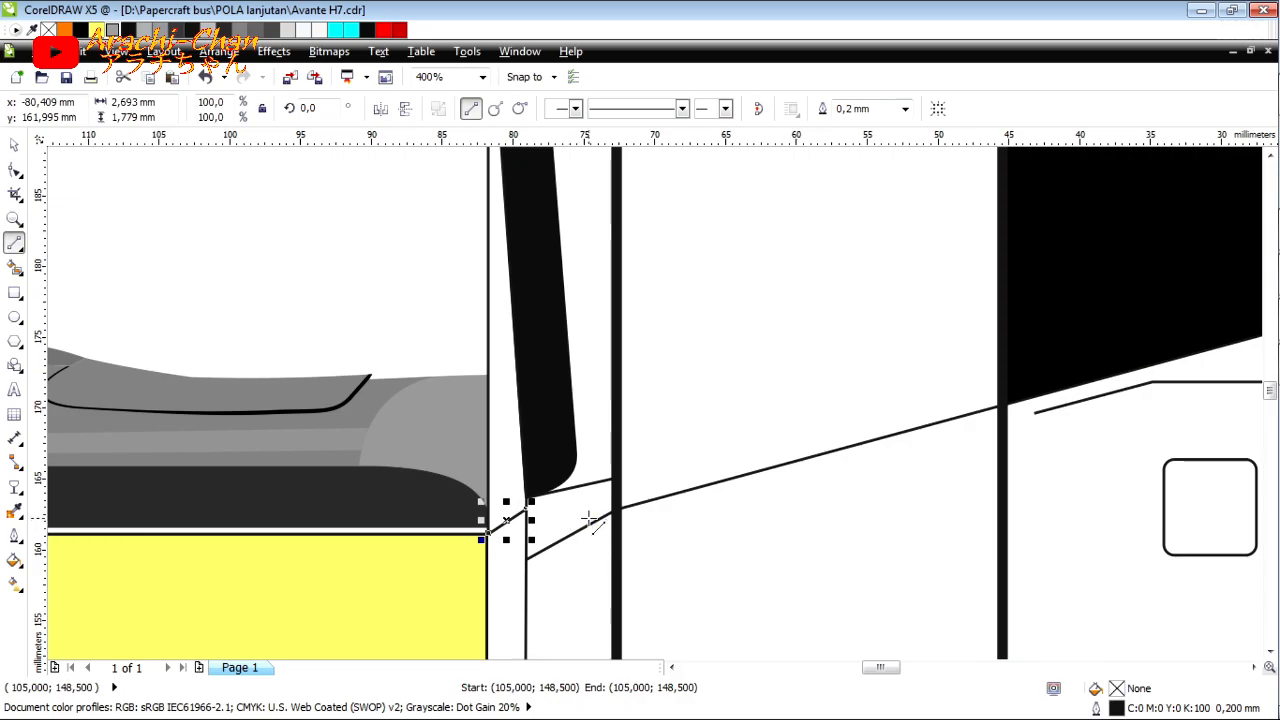
key(Escape)
click(489, 520)
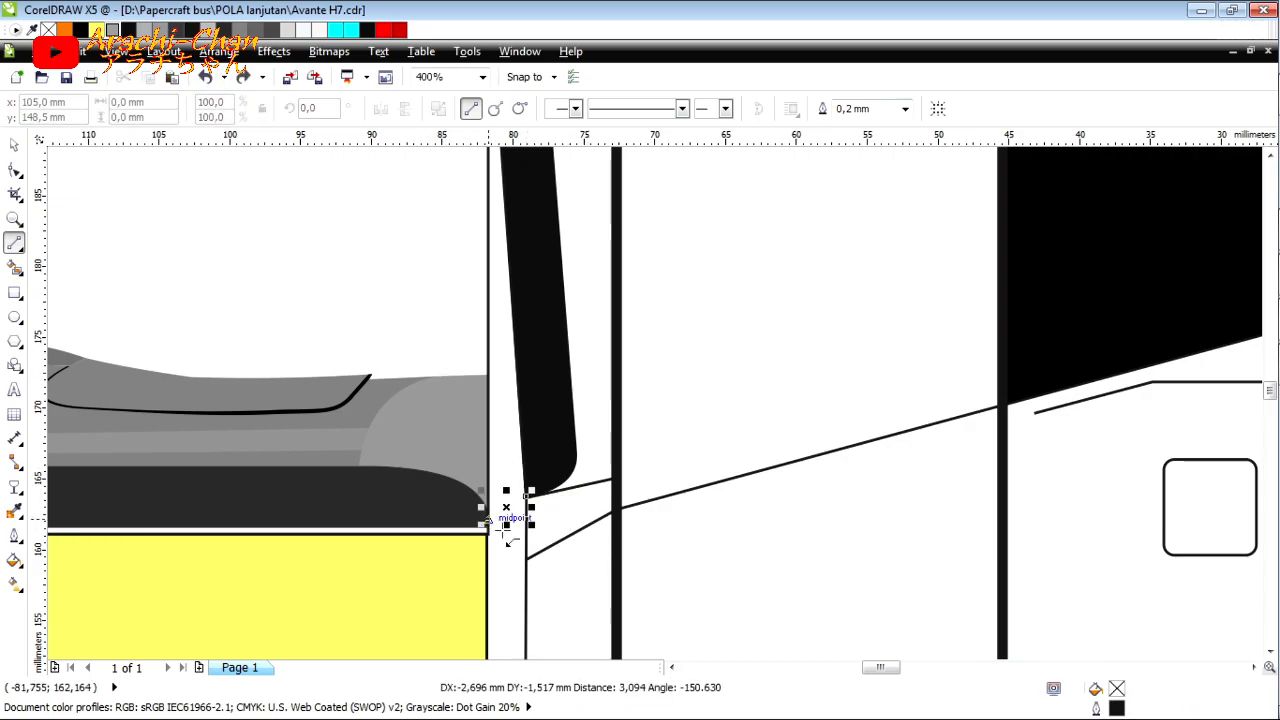
Step: Raise the dashboard group to a Y position of 169.653 mm, aligning its base with the guide line
click(16, 147)
click(485, 535)
scroll(550, 538, down, 1)
drag(243, 541, 524, 530)
key(Escape)
click(477, 505)
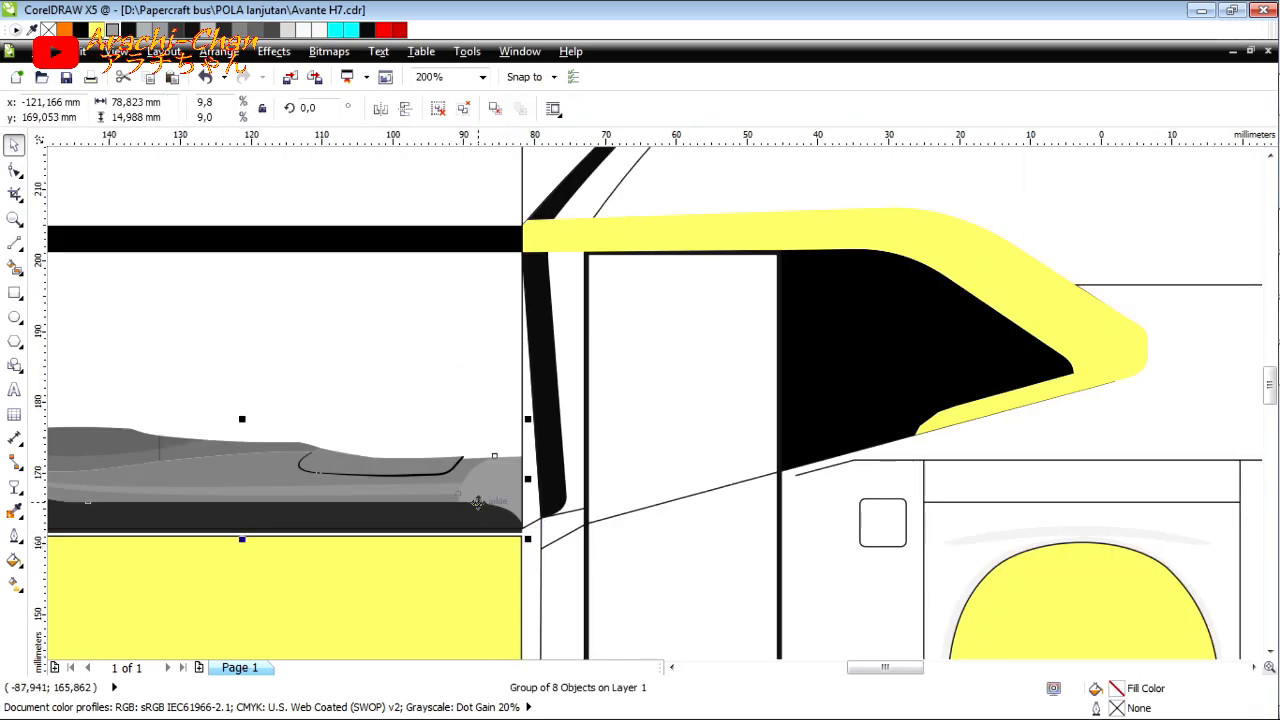
key(Up)
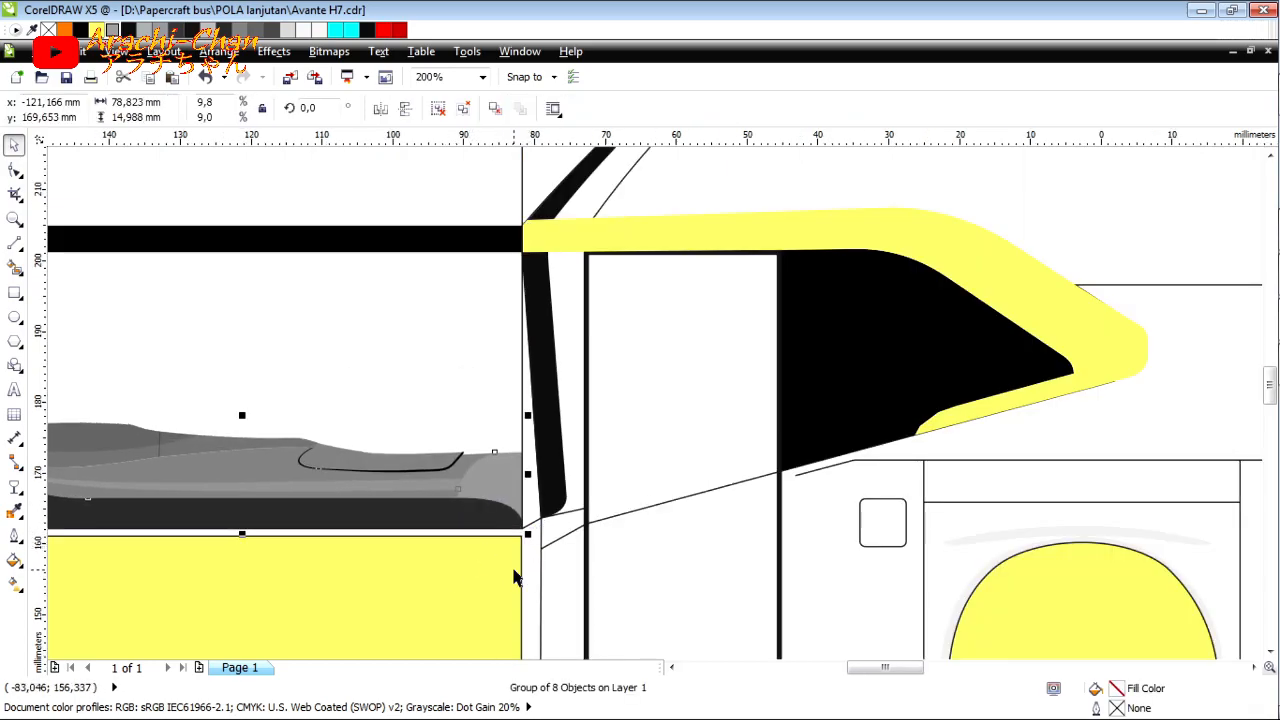
Step: Delete the short guide line and nudge the yellow rectangle up against the base of the dashboard
key(Escape)
click(530, 525)
key(Delete)
click(511, 562)
key(Up)
key(Up)
key(Up)
key(Up)
key(Up)
key(Up)
key(Up)
key(Up)
key(Up)
scroll(530, 525, up, 1)
scroll(530, 525, down, 2)
key(Escape)
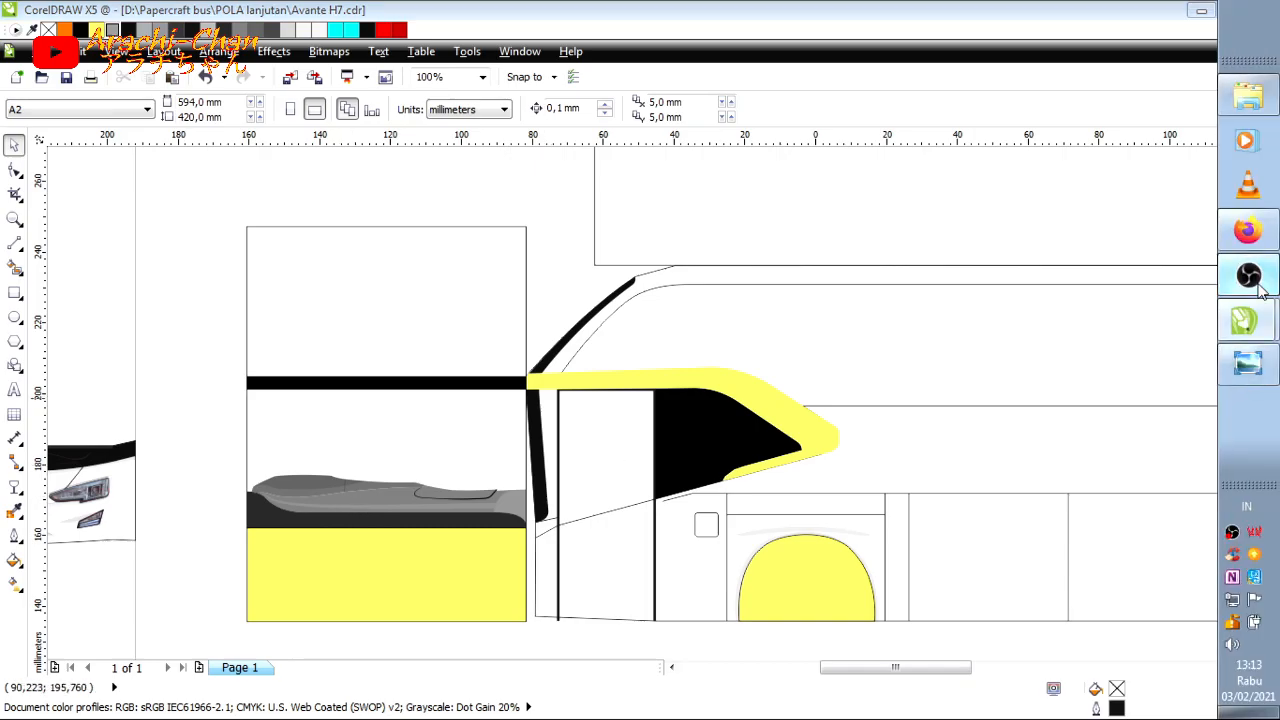
click(1249, 277)
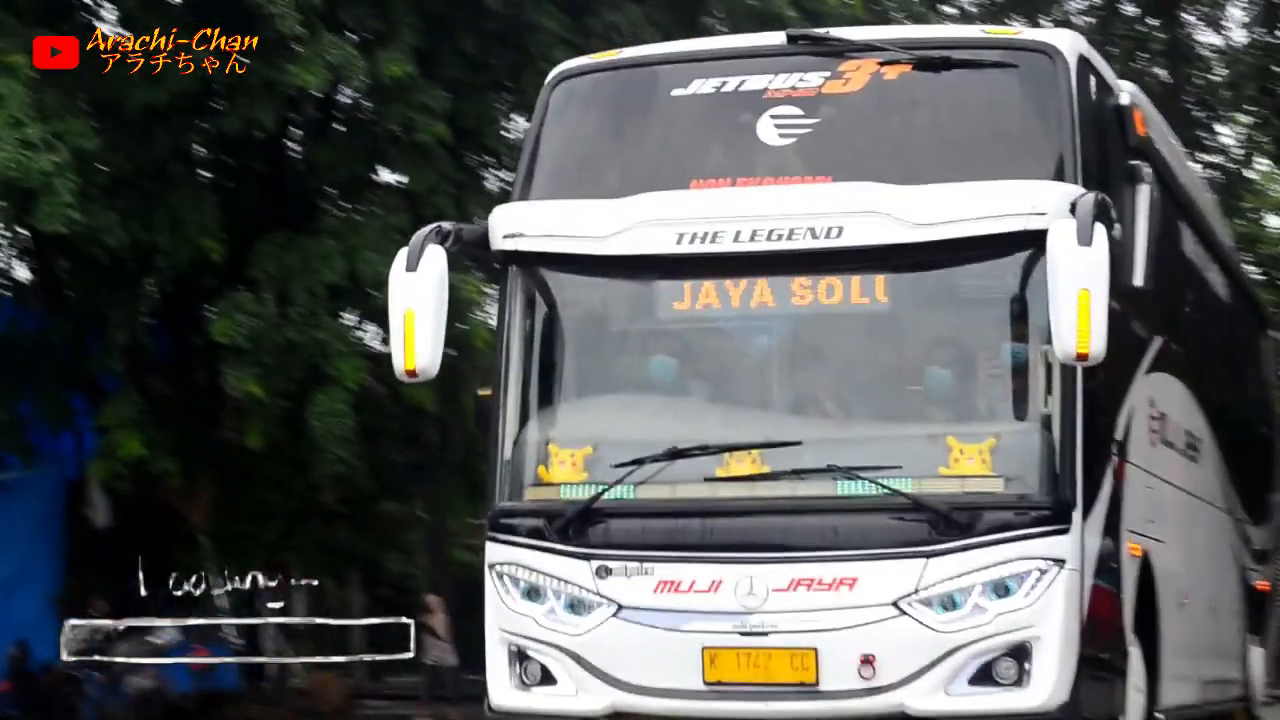